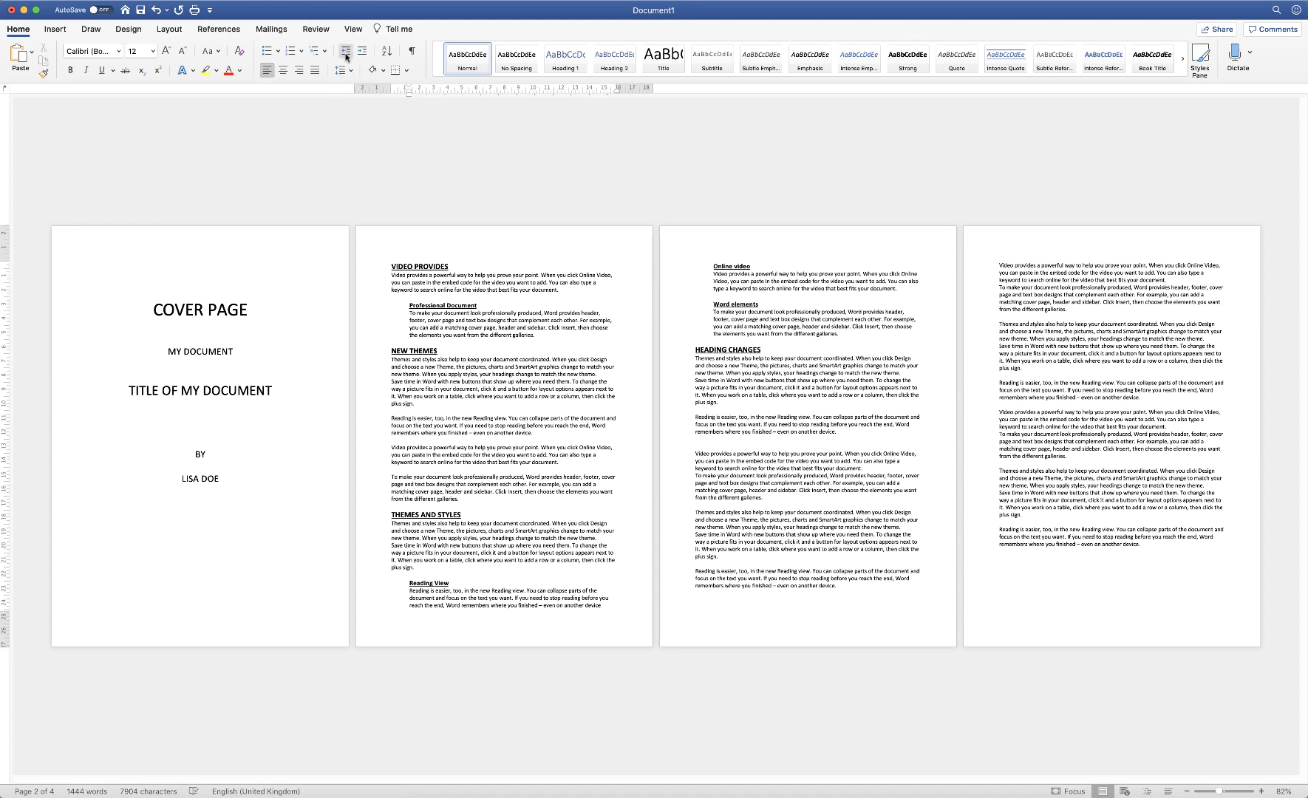
Show multiple pages at once and zoom out to about 79% so all four pages fit side by side
click(353, 29)
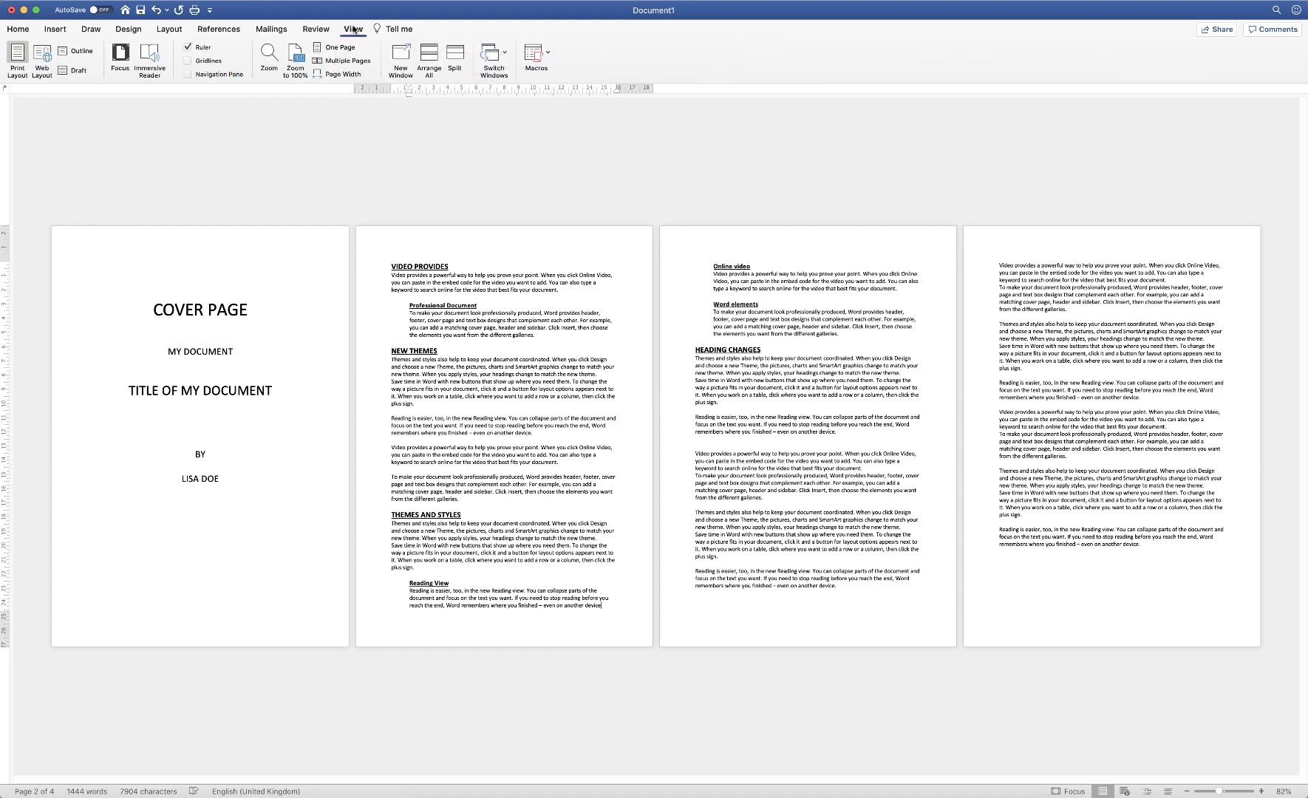
click(348, 62)
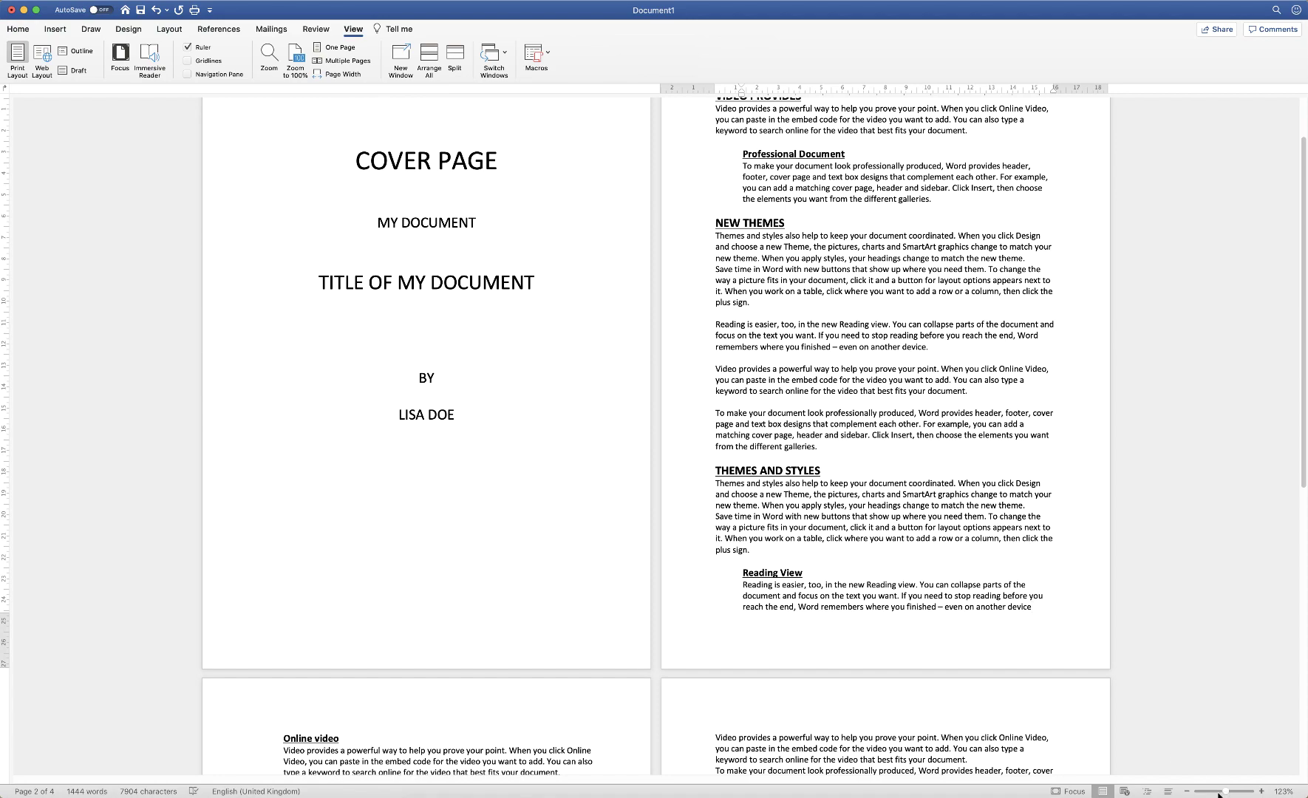
drag(1224, 793, 1218, 793)
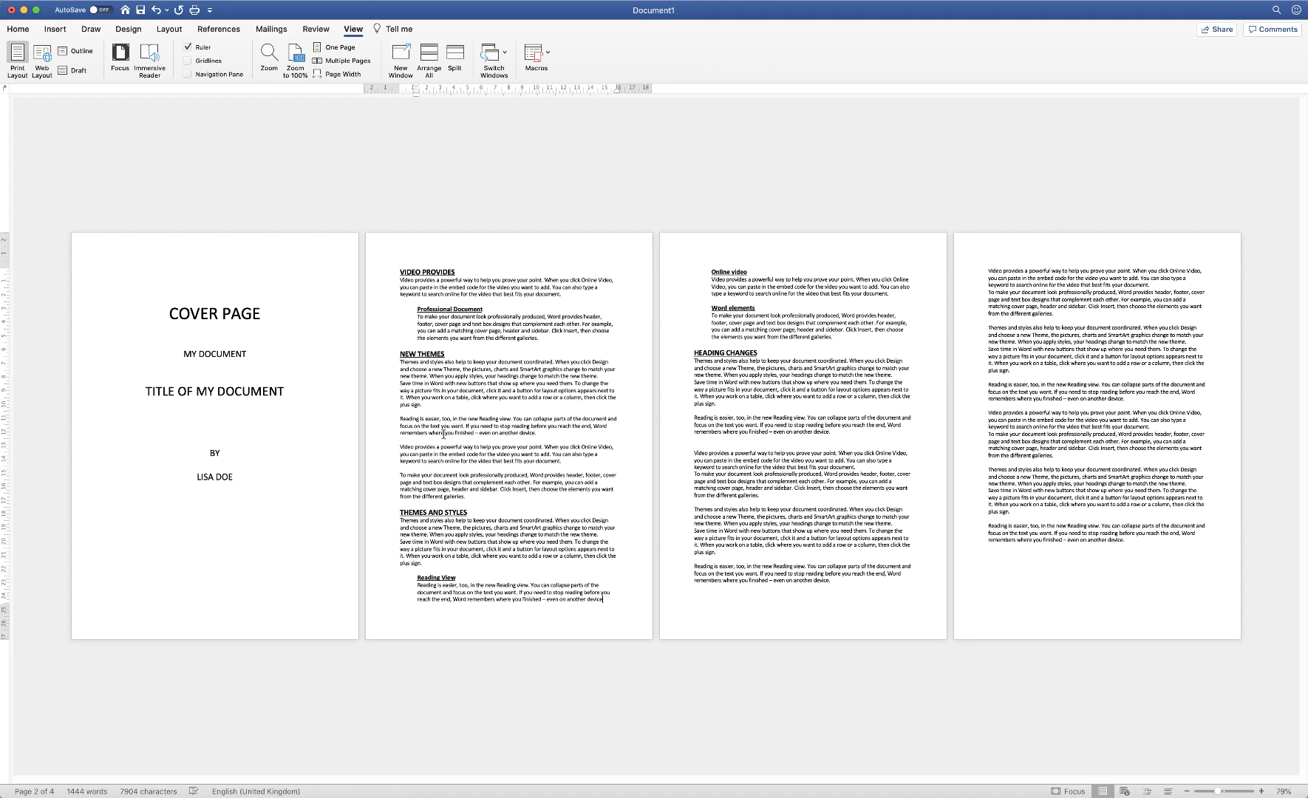
Try centred page numbers in the footer with the number also shown on the first page
double_click(515, 631)
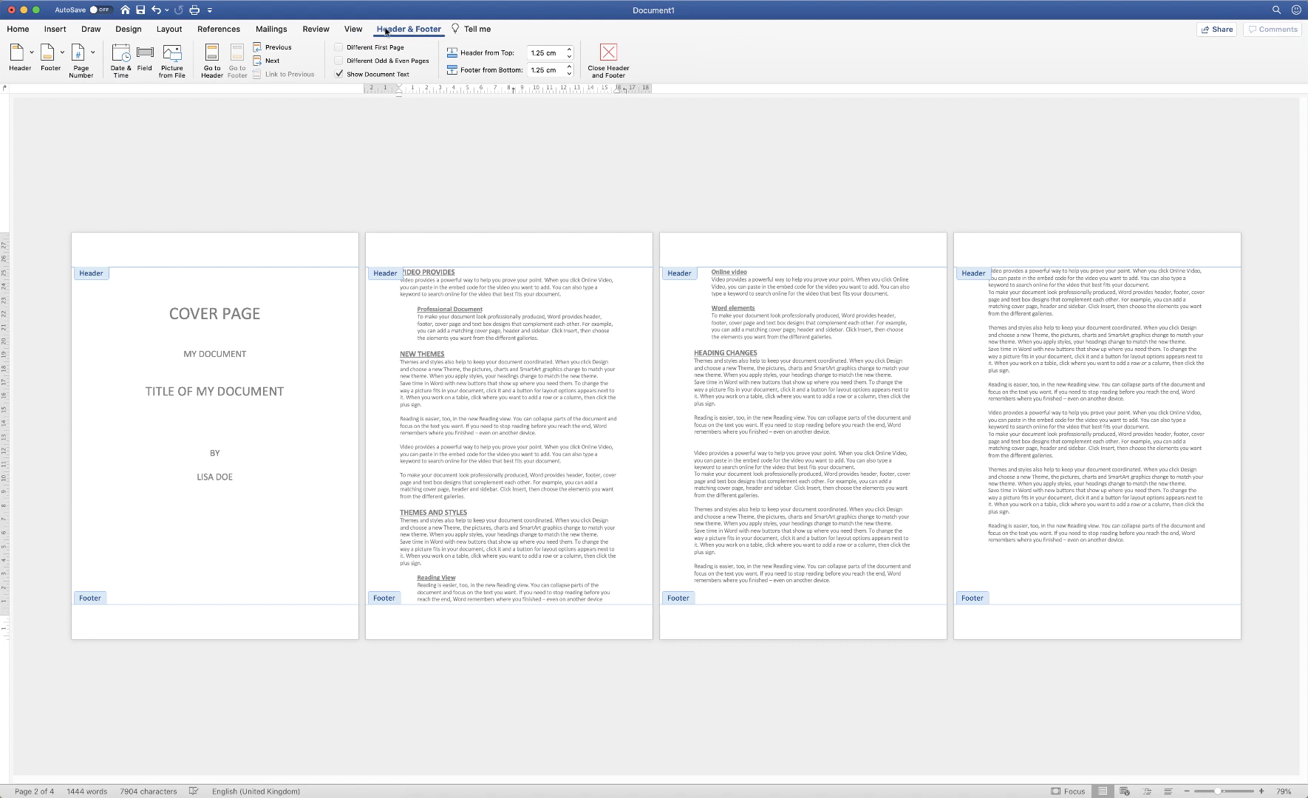
click(93, 55)
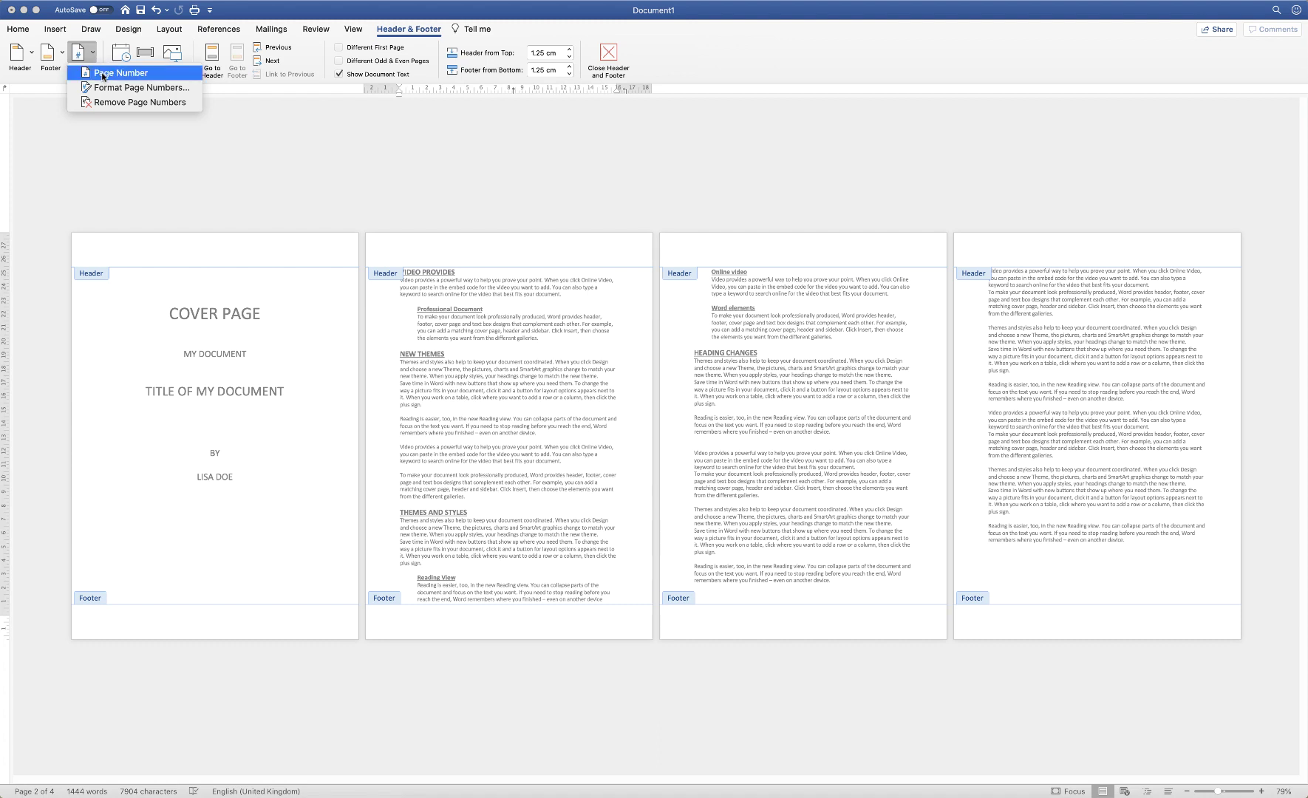
click(107, 74)
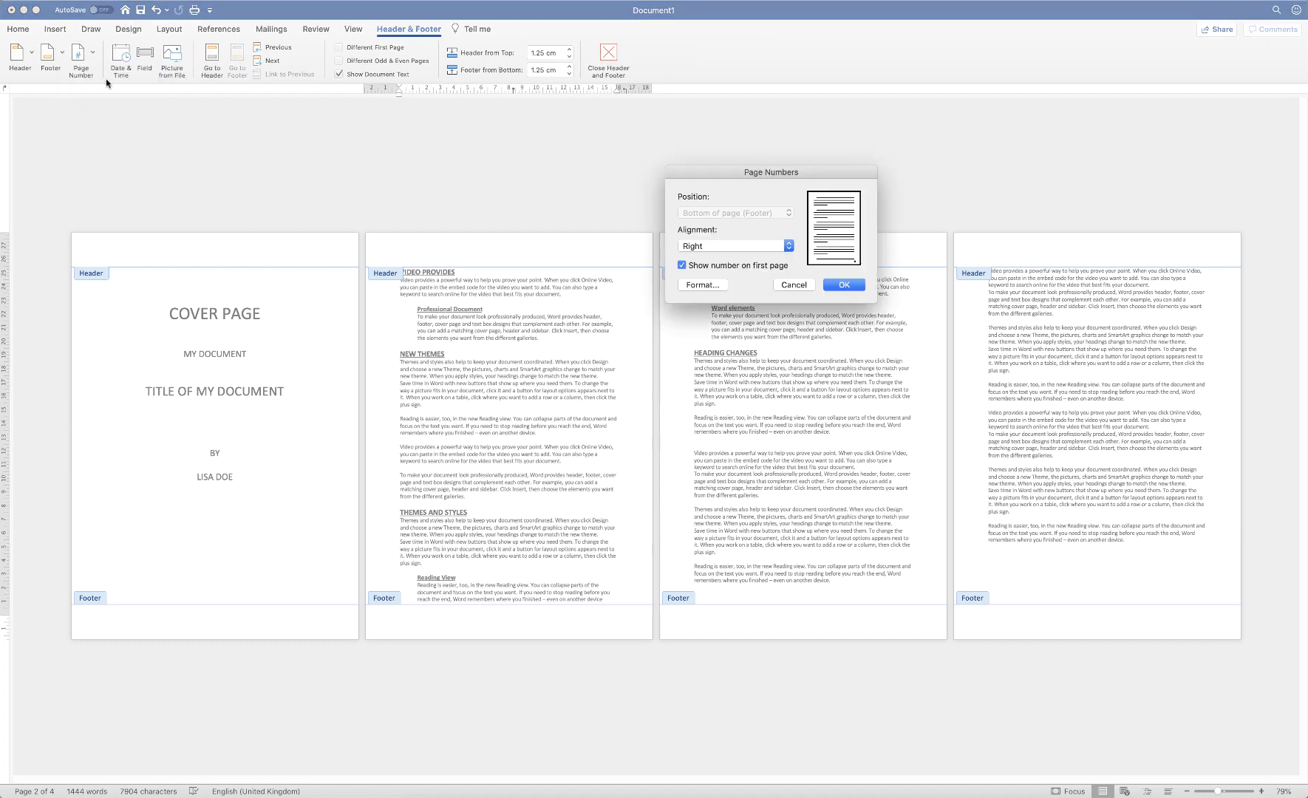
click(710, 248)
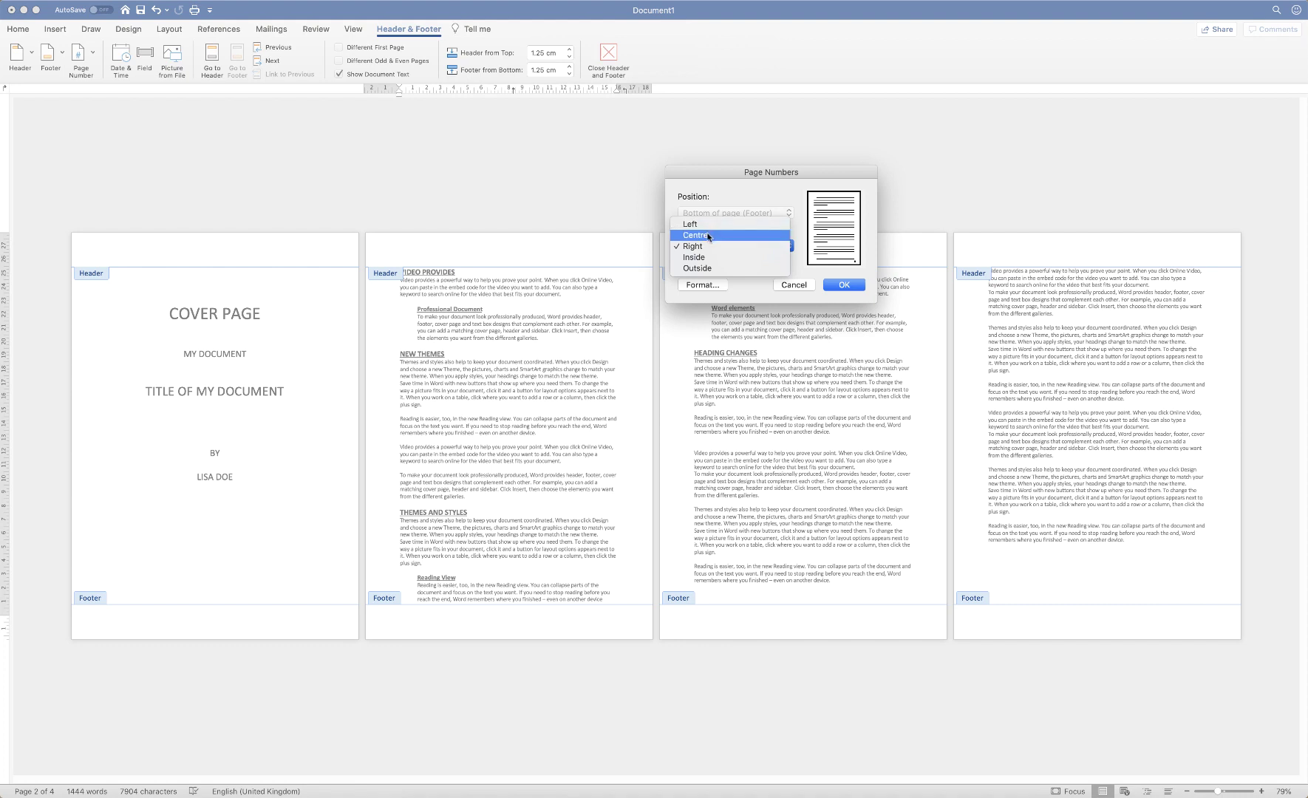
click(706, 236)
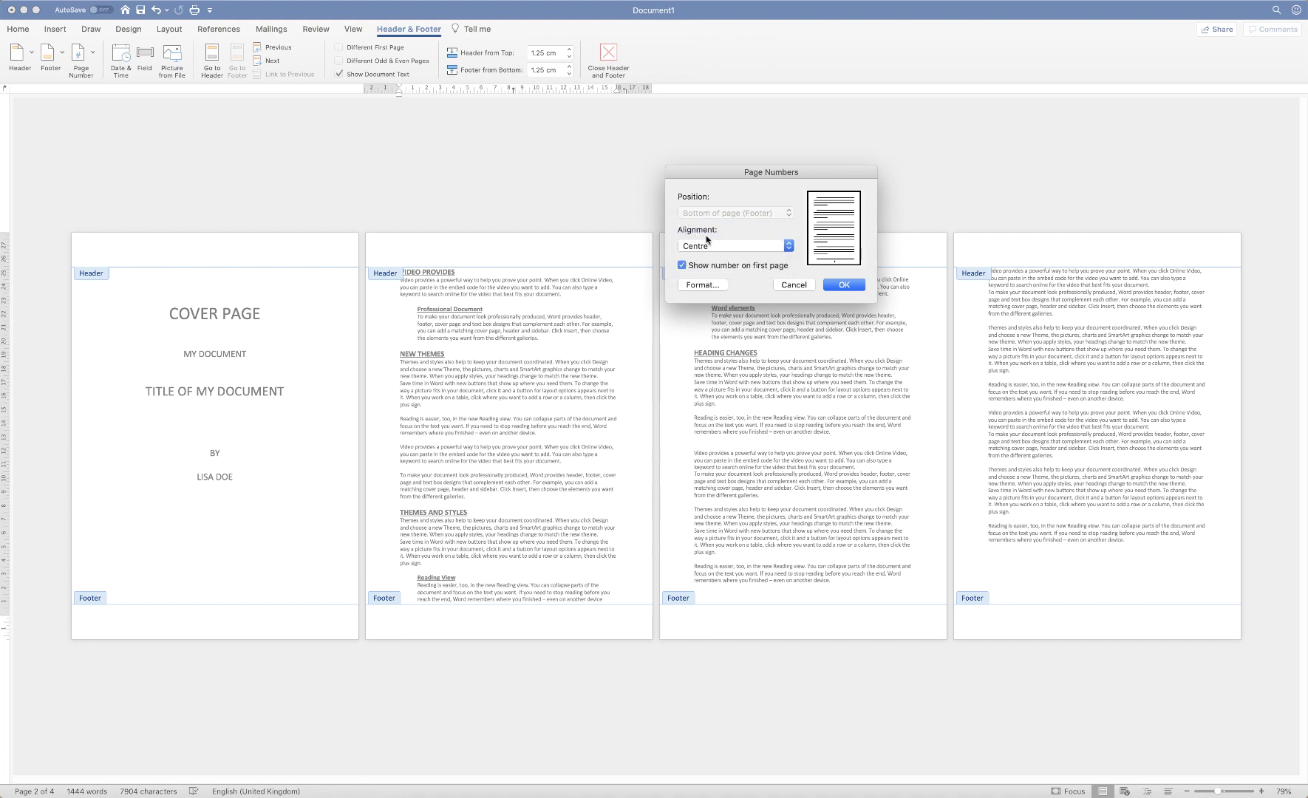
click(844, 286)
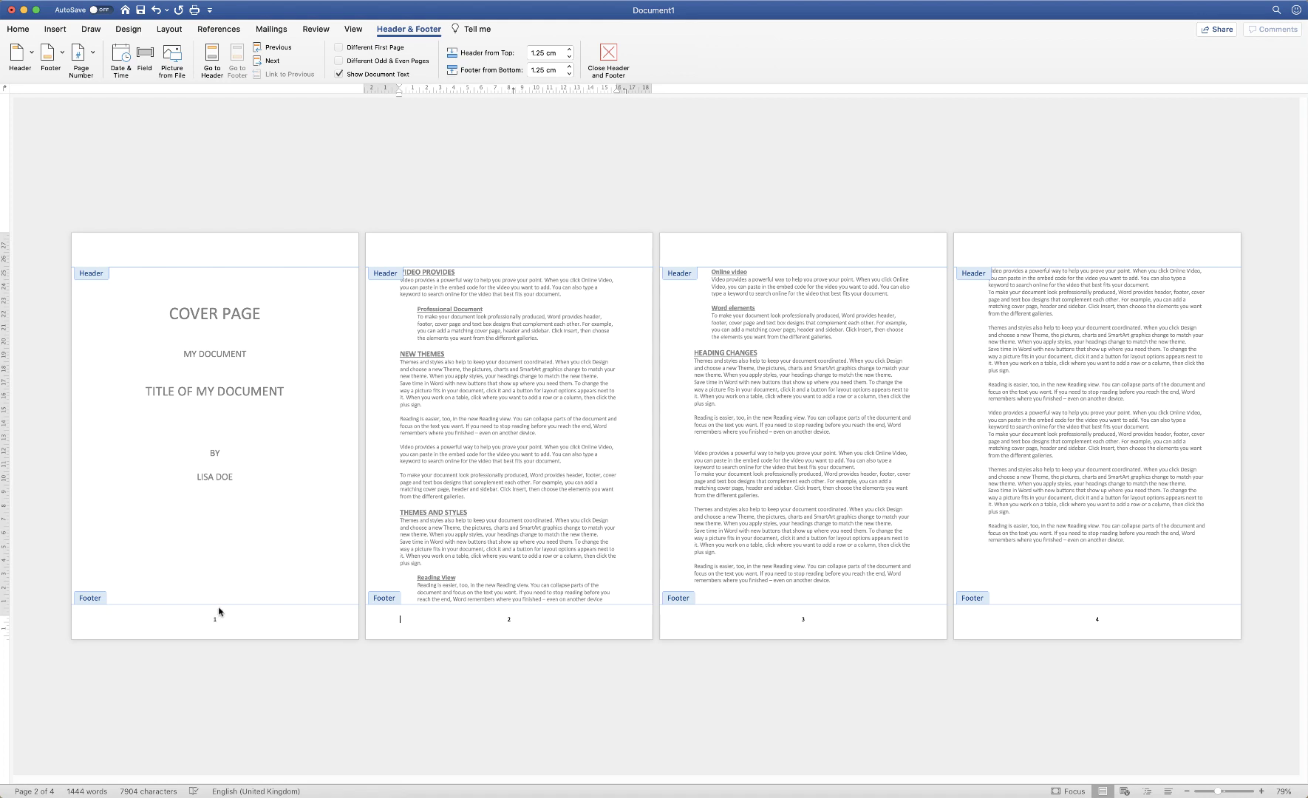
key(super+z)
Insert centred page numbers in the footer without a number on the first page, and return to the document body
click(92, 53)
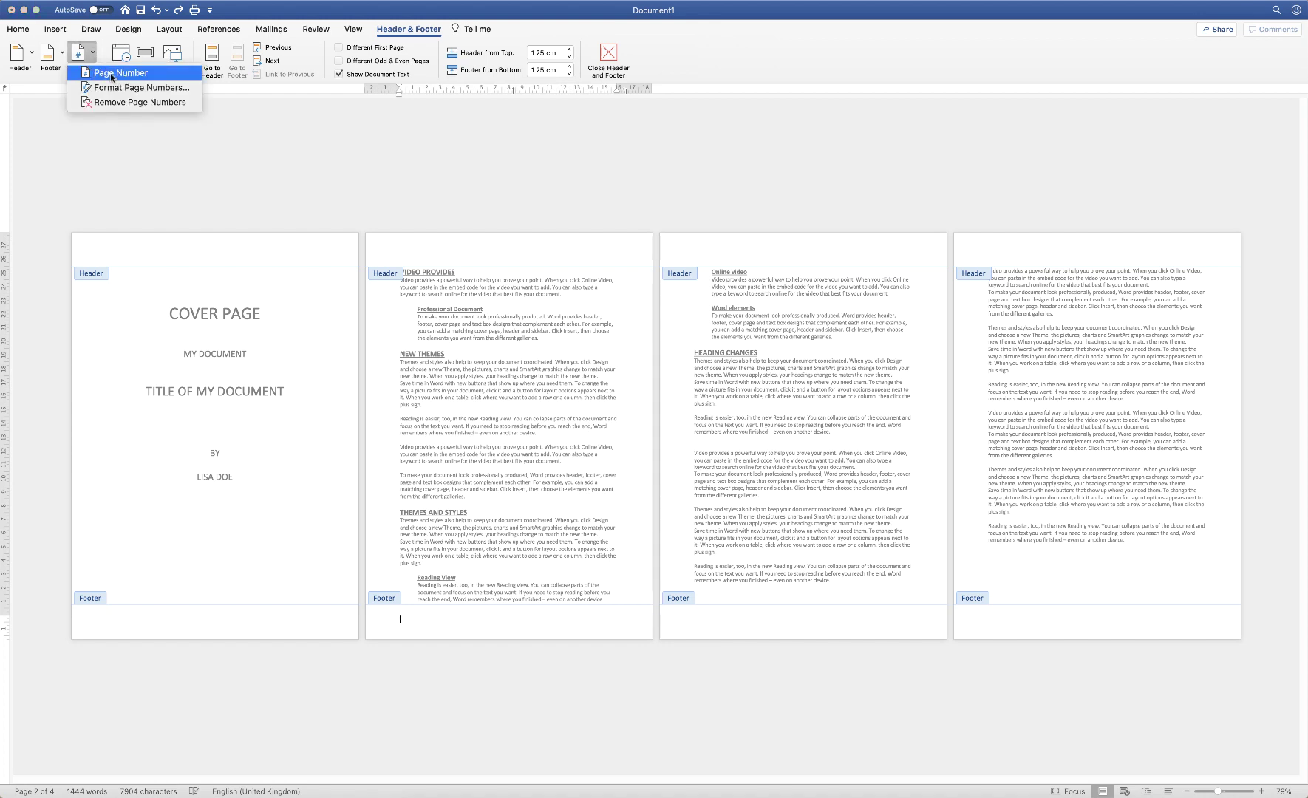
click(112, 74)
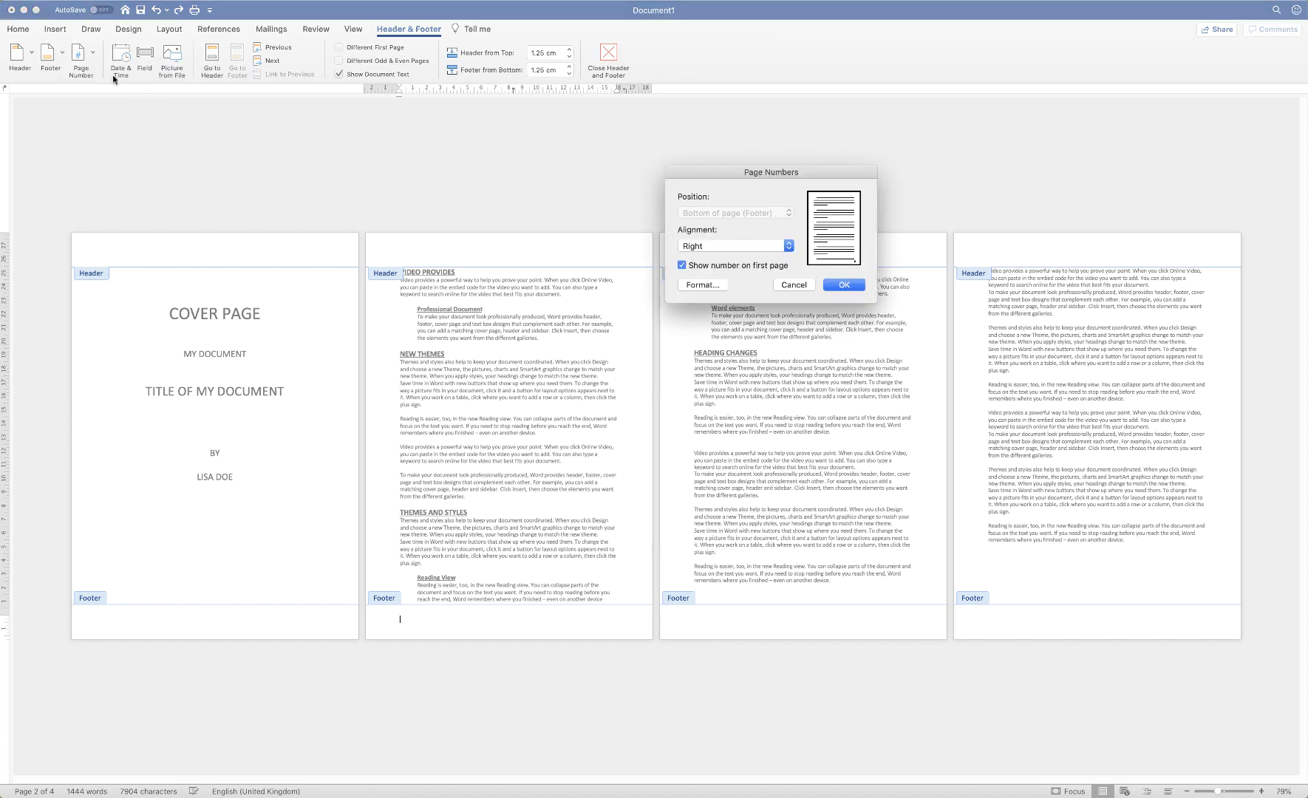
click(681, 266)
click(711, 247)
click(698, 232)
click(857, 285)
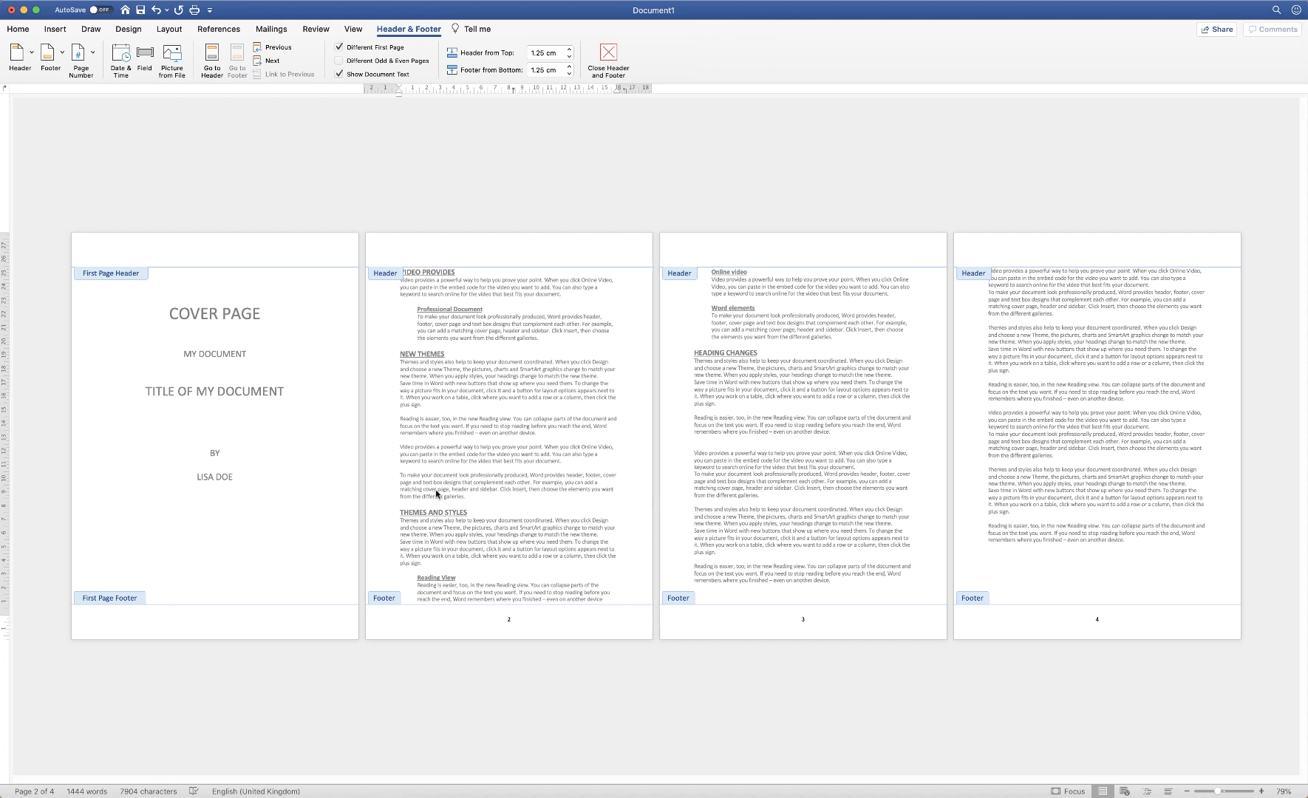
click(465, 625)
scroll(488, 498, up, 1)
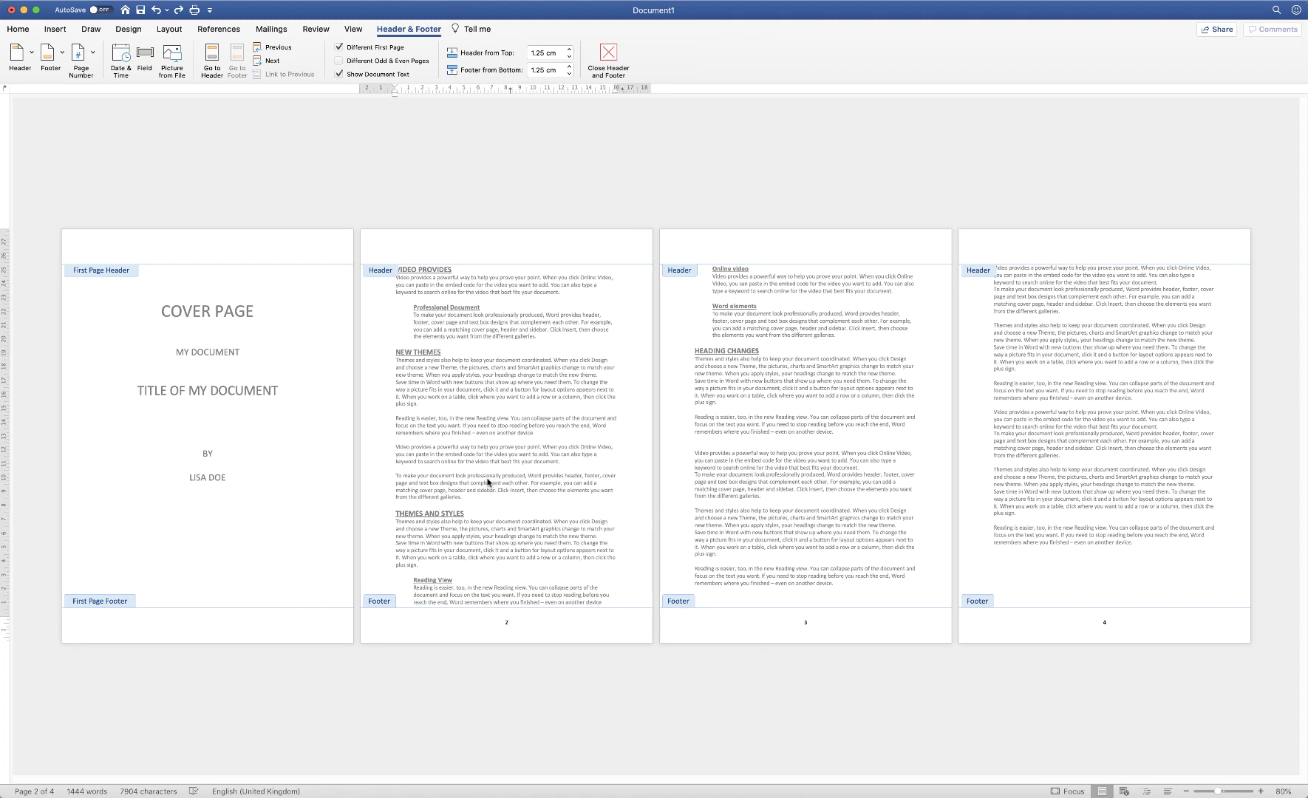
double_click(505, 475)
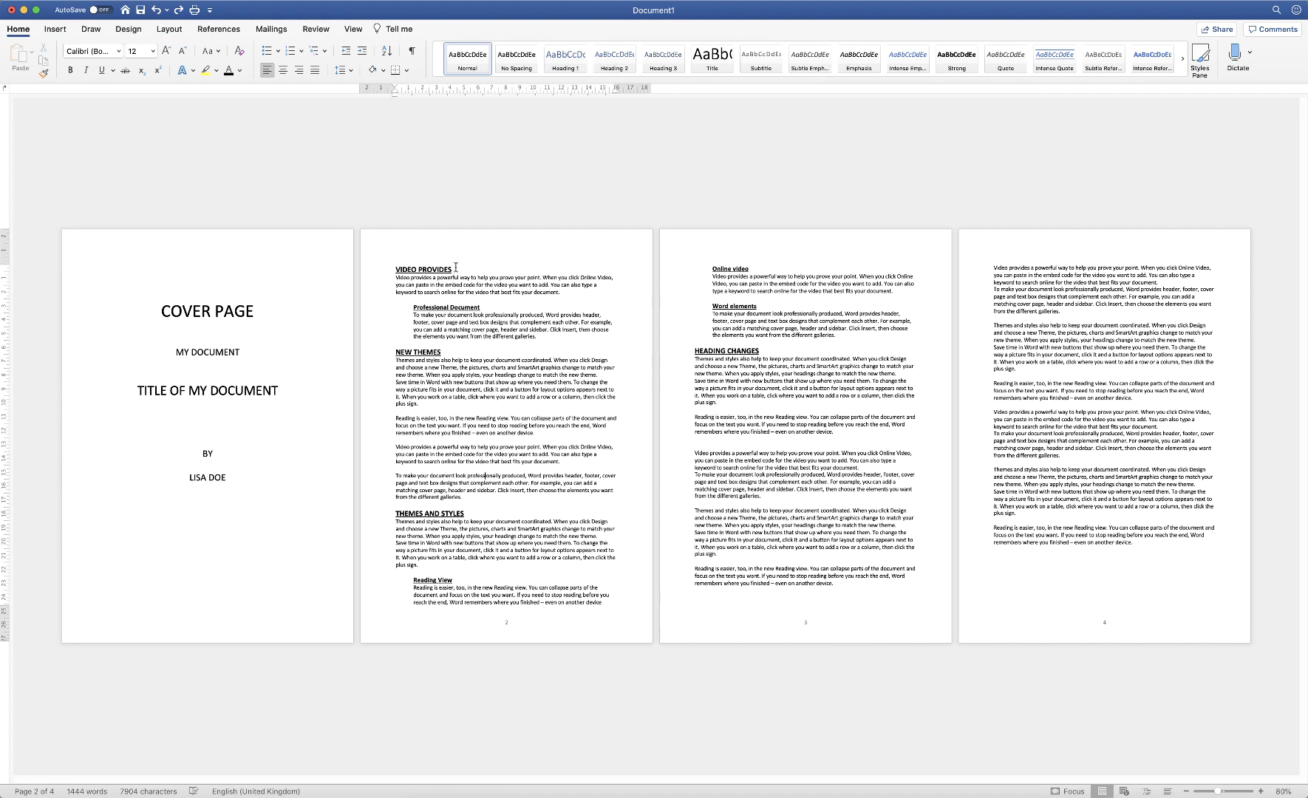
Apply the Heading 1 style to VIDEO PROVIDES, NEW THEMES, THEMES AND STYLES and HEADING CHANGES
drag(453, 268, 393, 275)
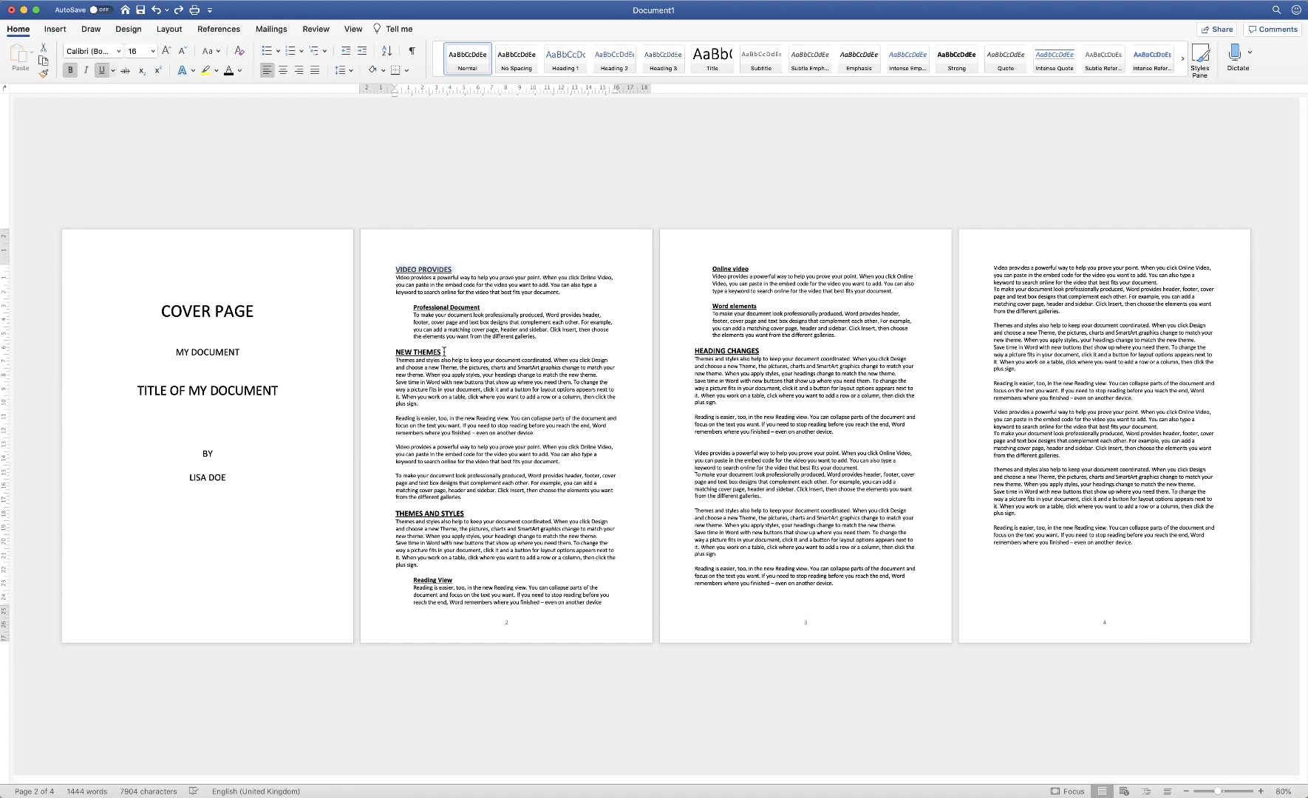
drag(442, 352, 395, 354)
drag(462, 513, 405, 516)
drag(761, 349, 694, 351)
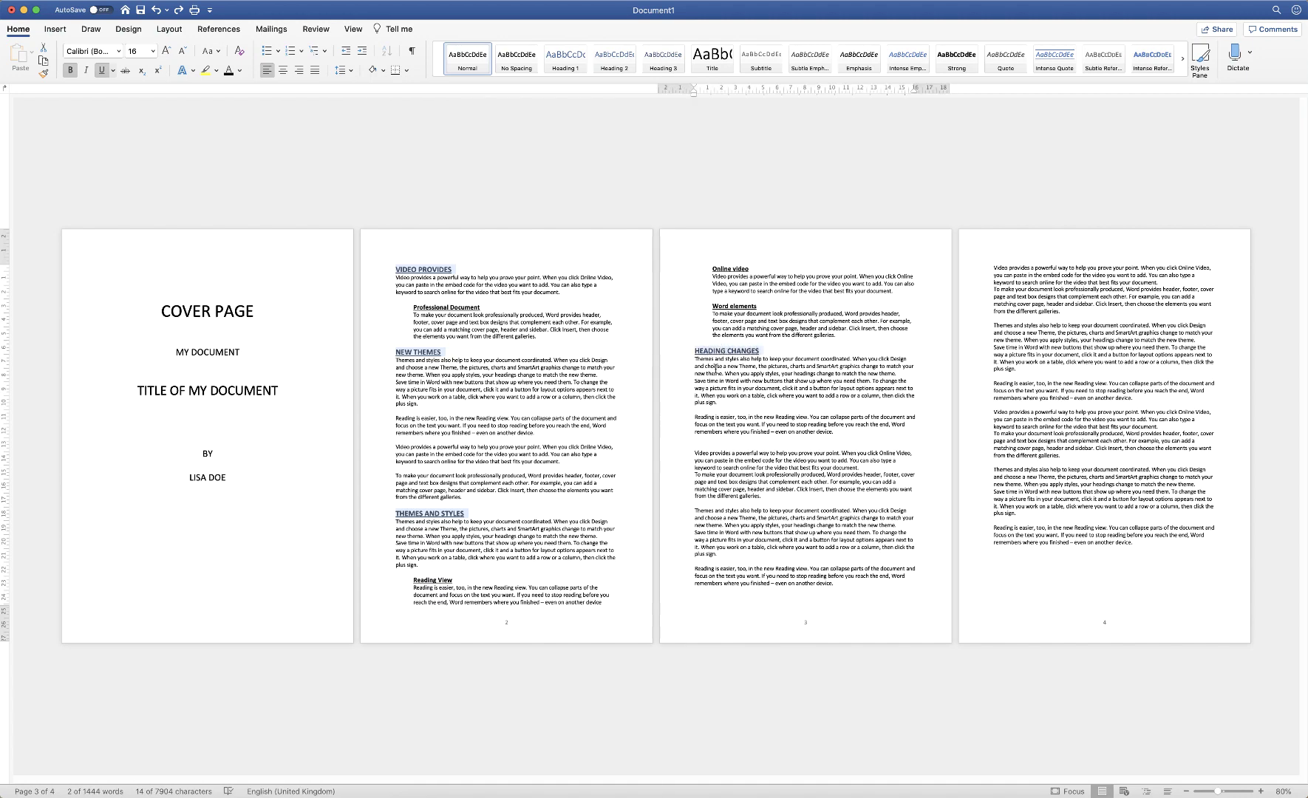
click(565, 66)
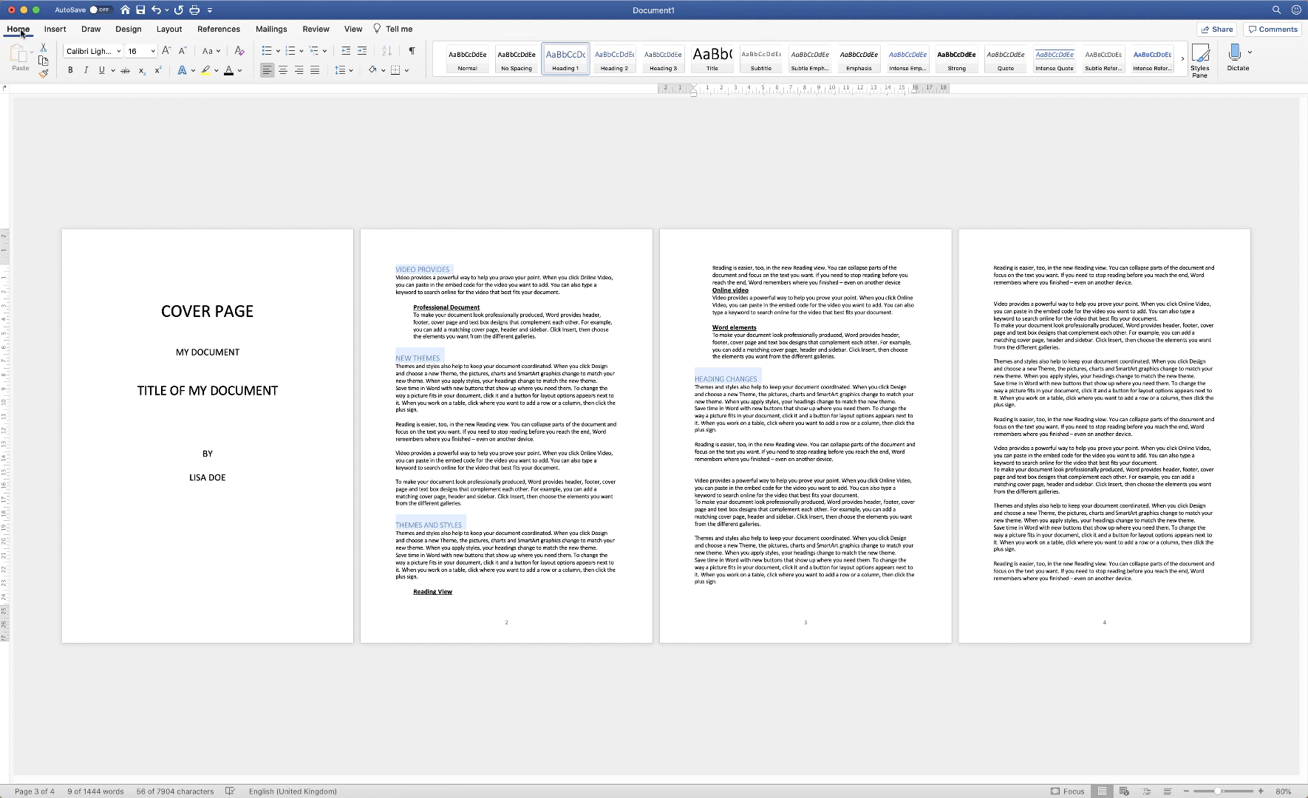
Format the four Heading 1 titles in automatic colour, bold, underlined and in the Calibri (Body) font
click(240, 70)
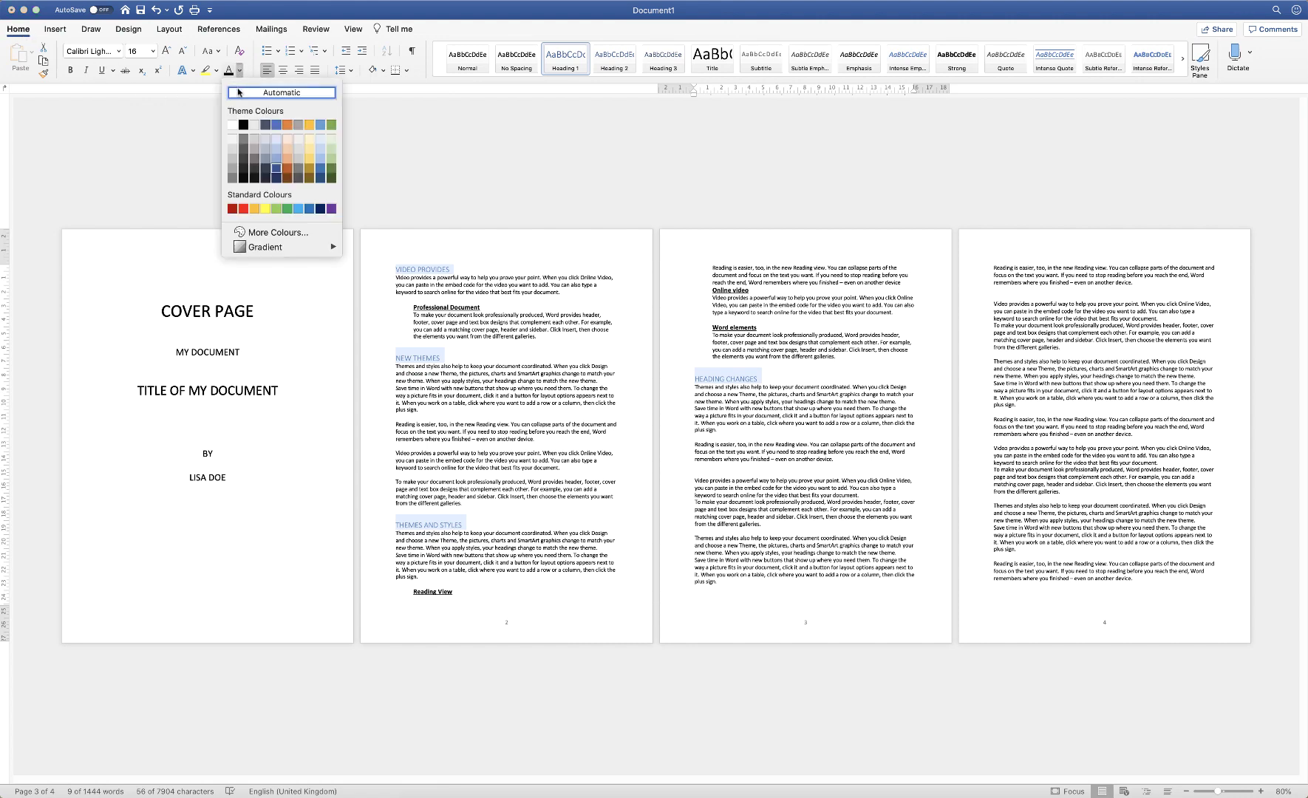
click(260, 93)
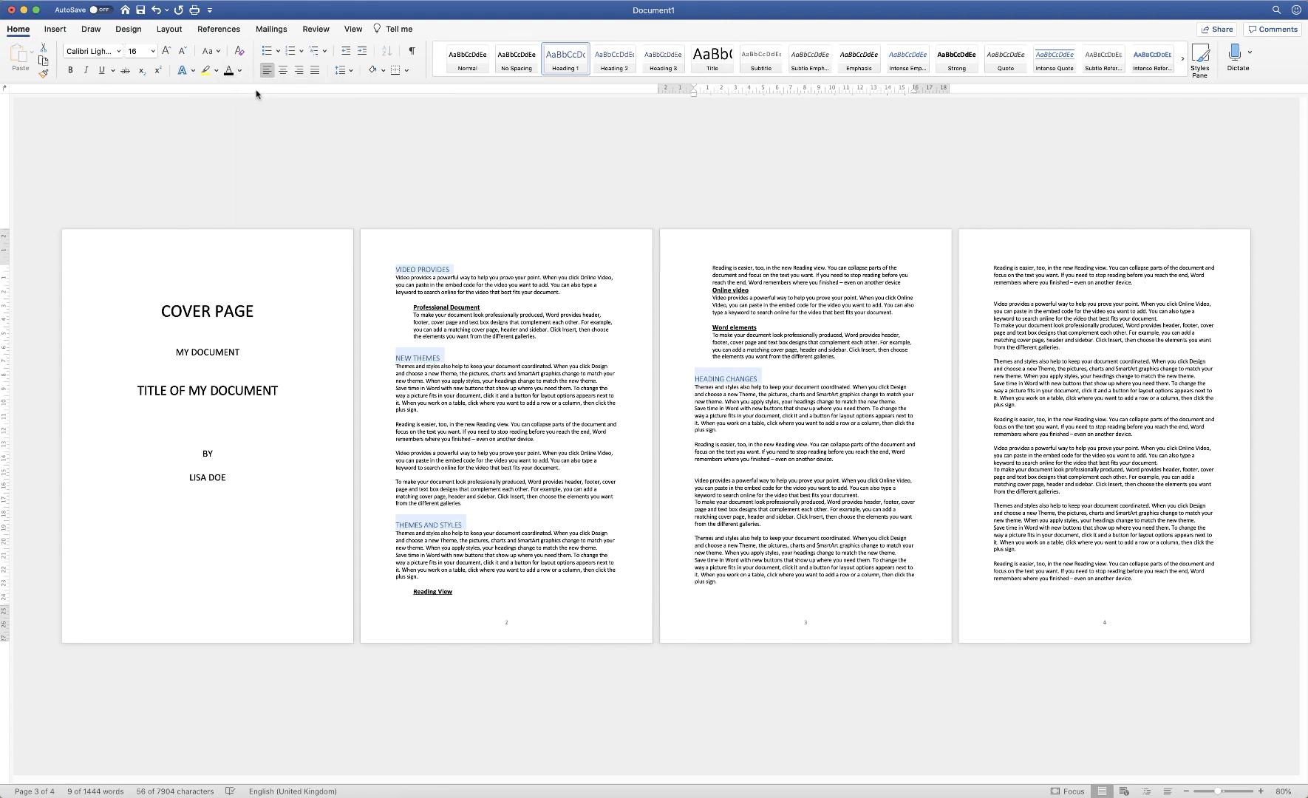
click(70, 72)
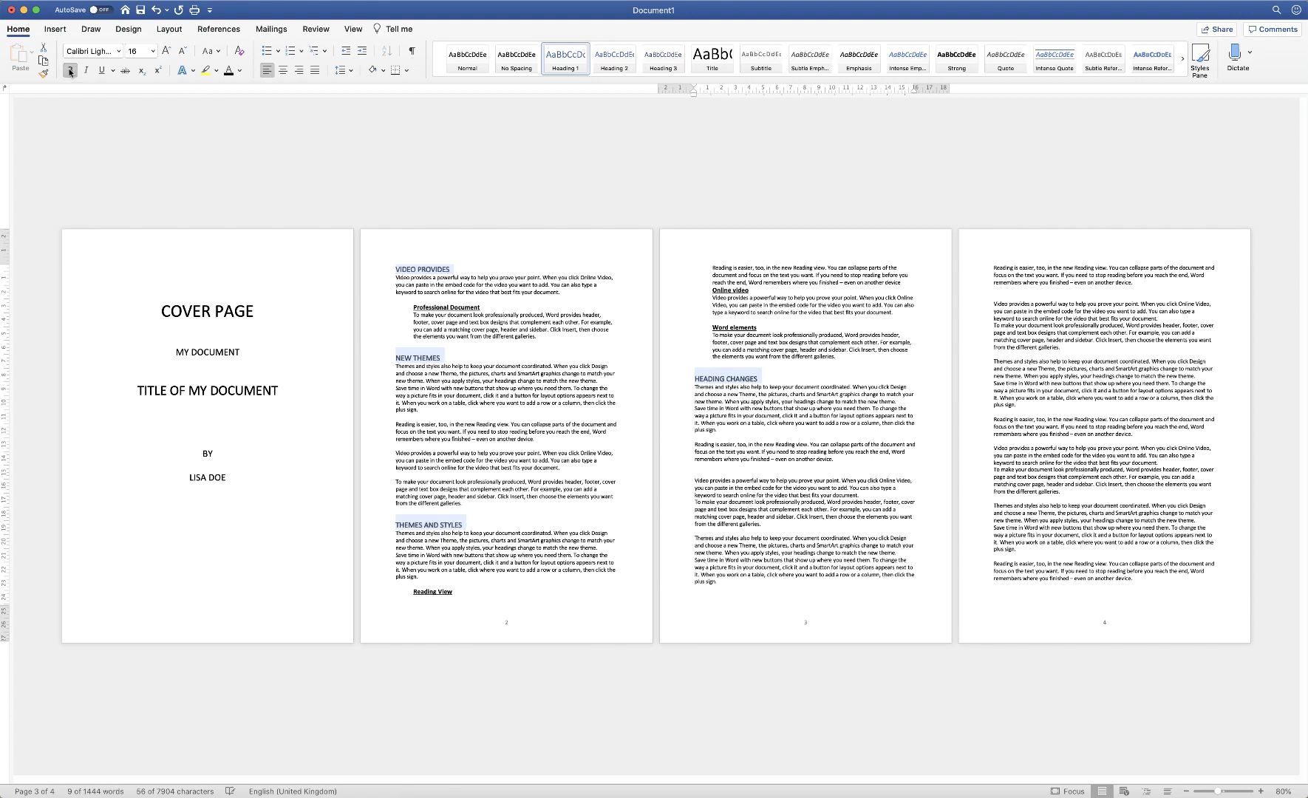
click(101, 71)
click(119, 51)
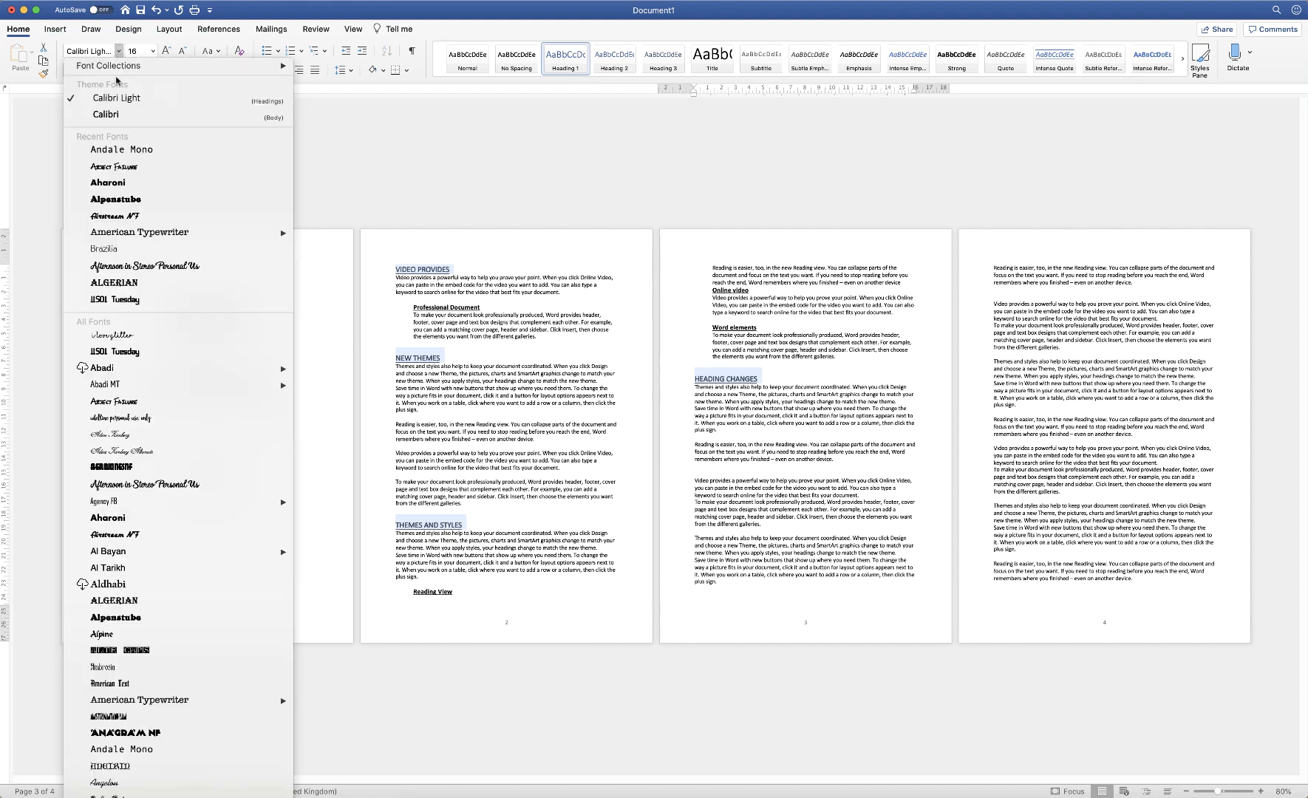
click(125, 116)
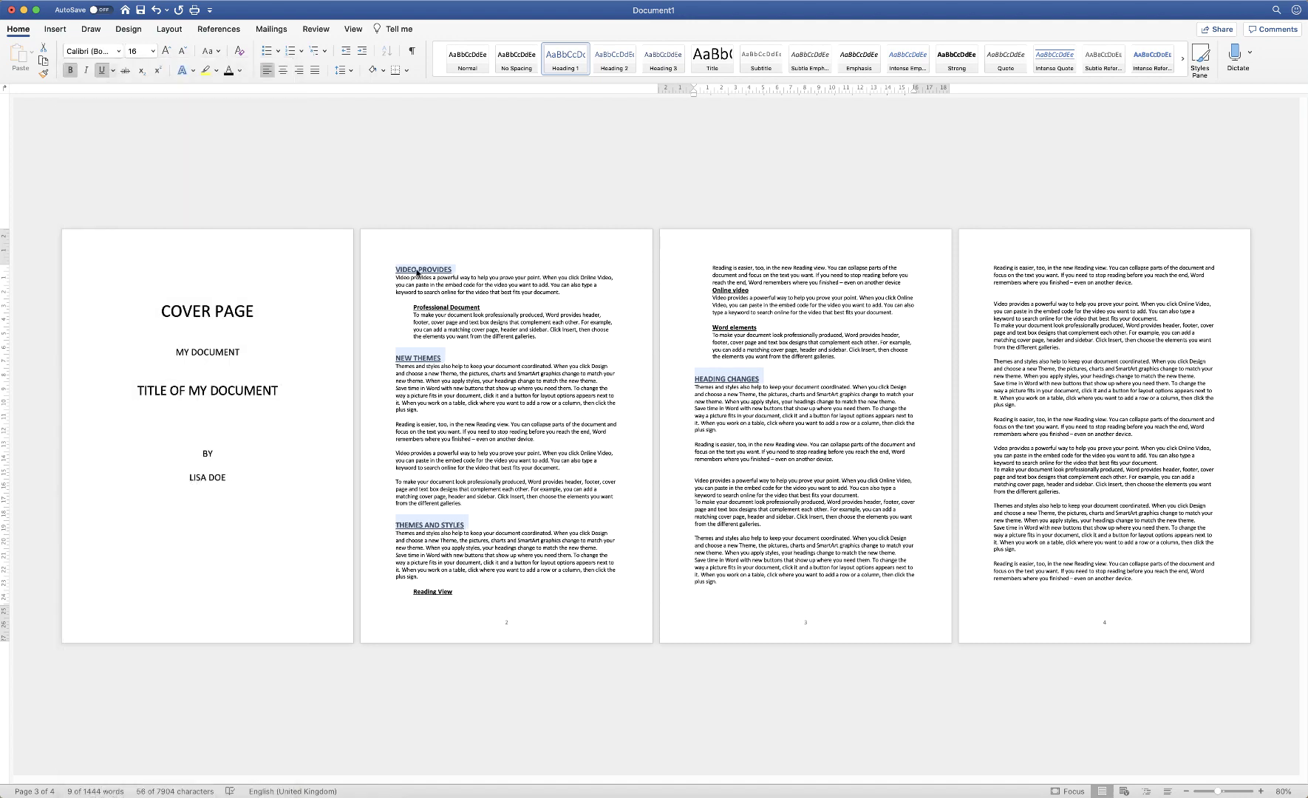
Apply the Heading 2 style to the subheadings Professional Document, Reading View, Online video and Word elements
drag(484, 306, 413, 307)
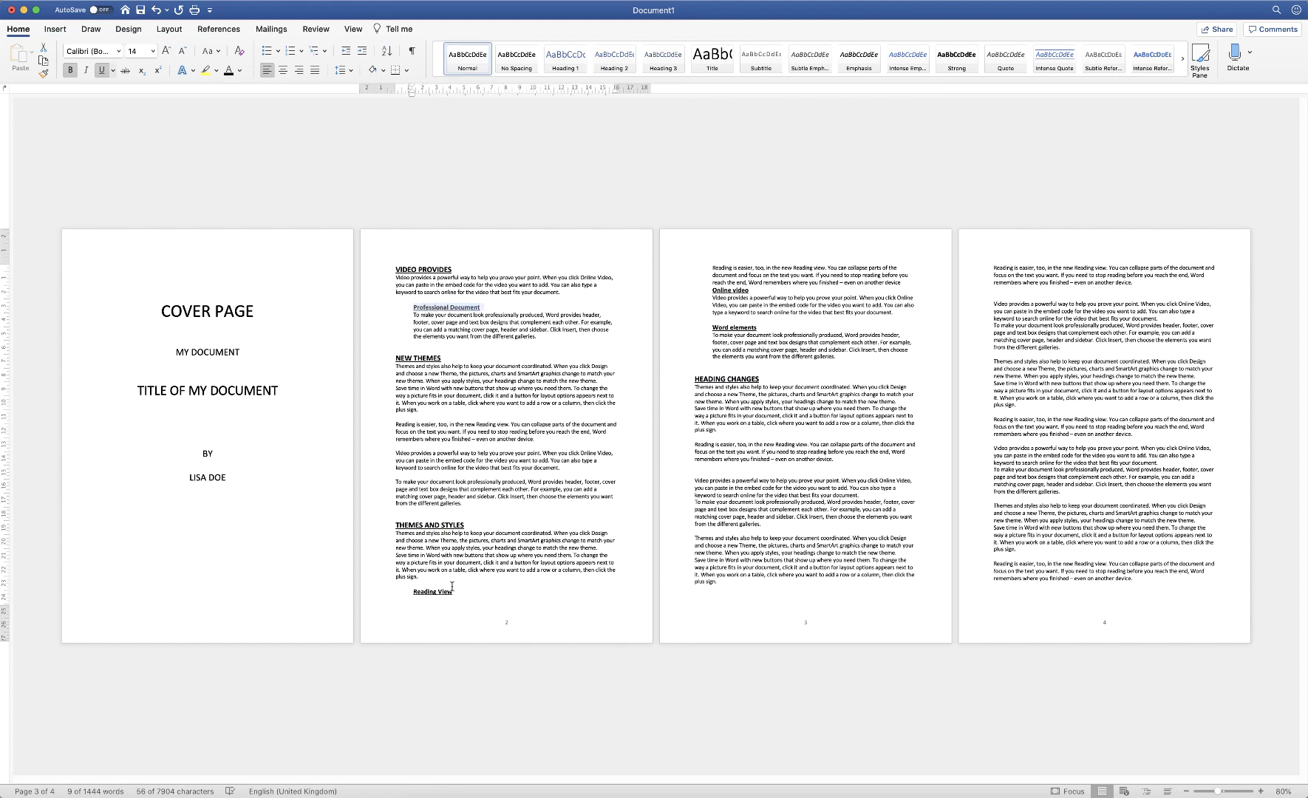
drag(454, 591, 413, 592)
drag(750, 290, 724, 326)
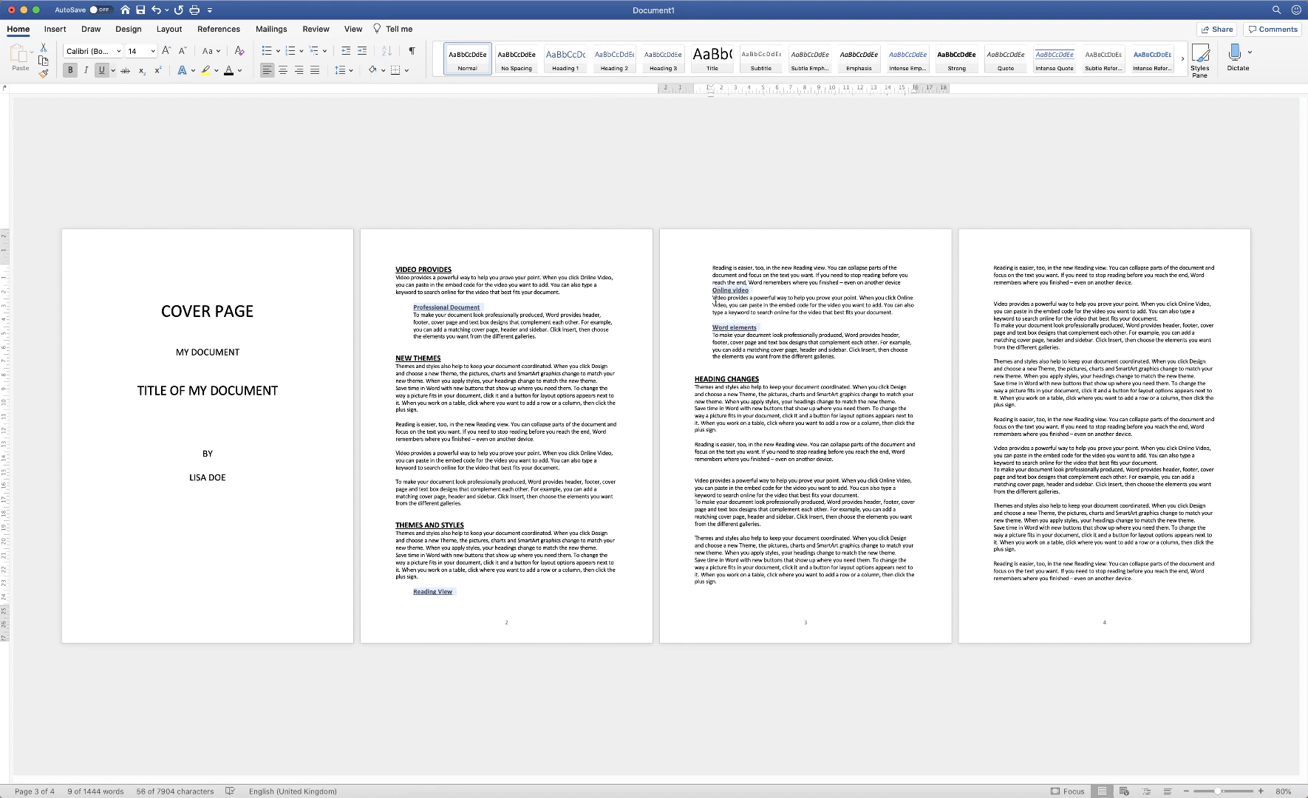
click(615, 61)
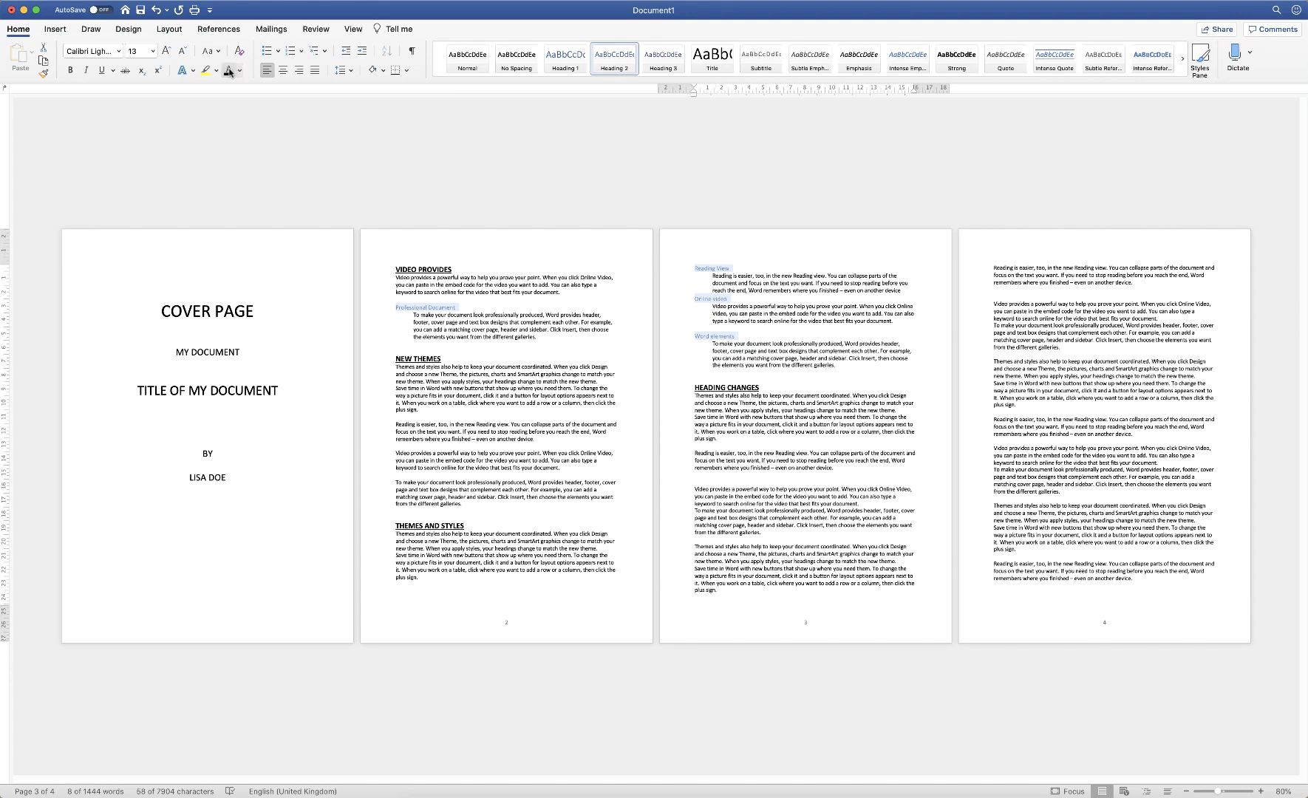
Make the four Heading 2 subheadings black, bold, underlined and size 14, and indent them one level
click(71, 70)
click(102, 70)
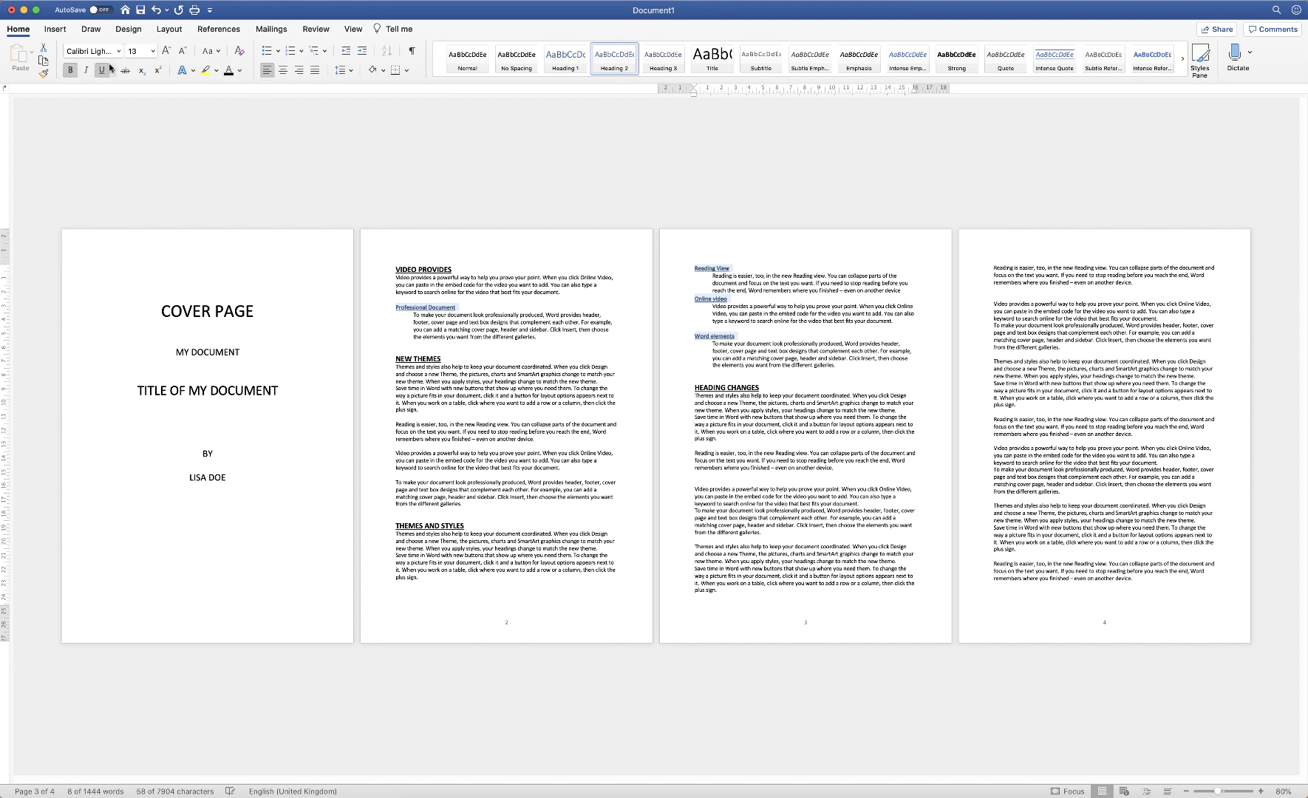
click(153, 51)
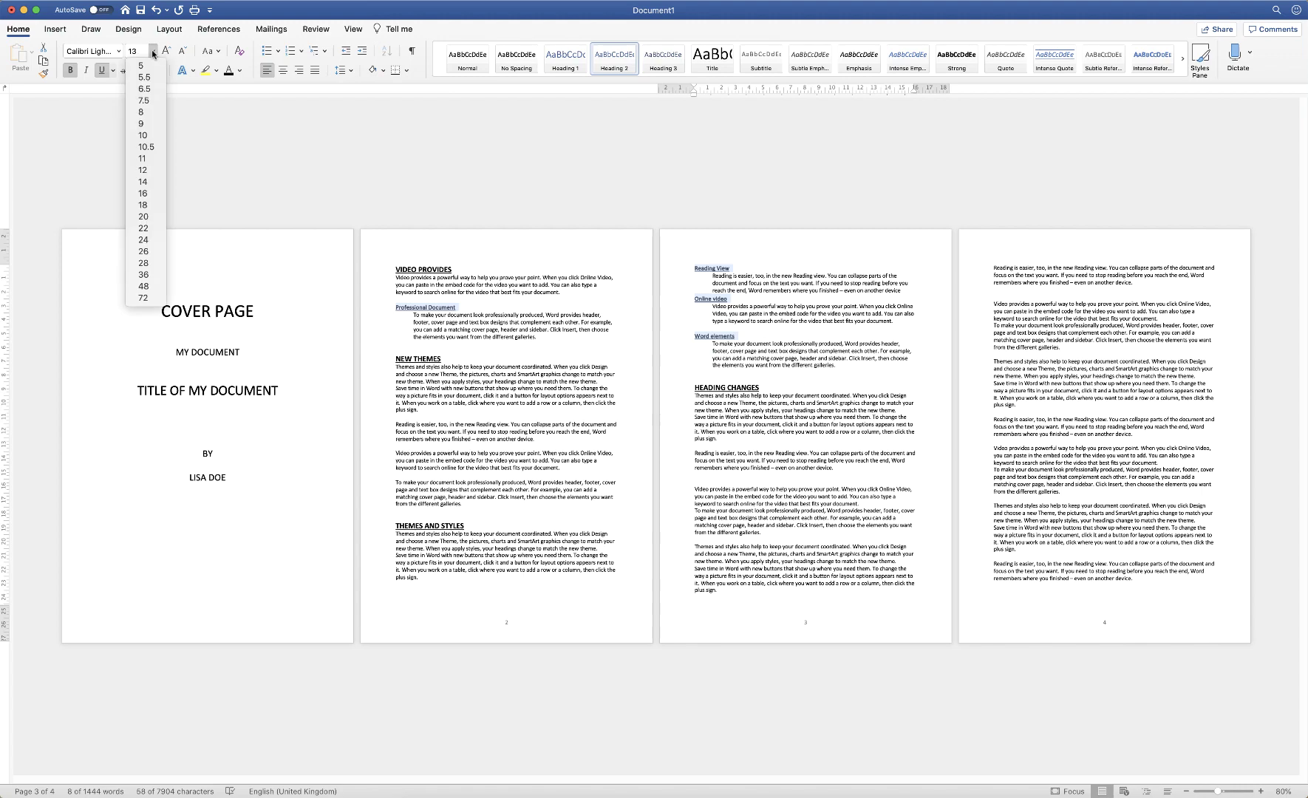
click(144, 181)
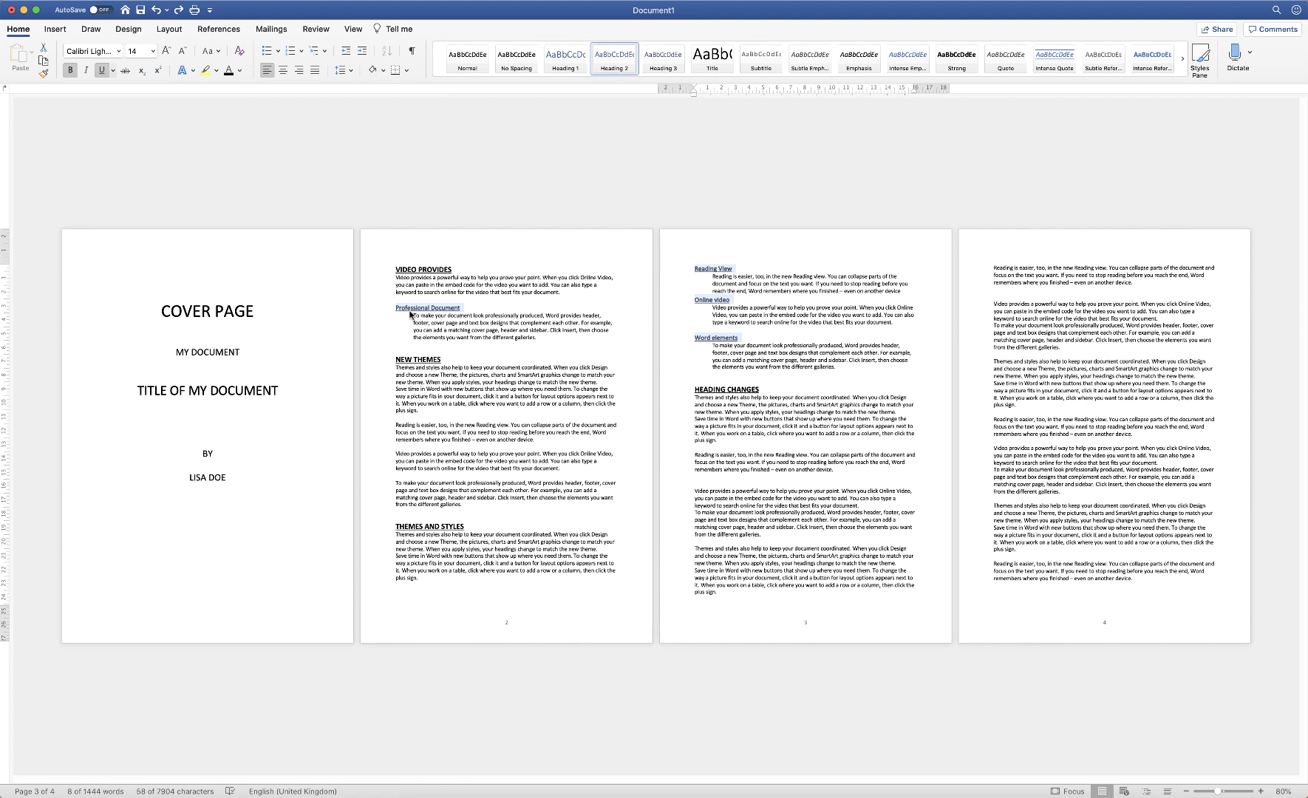
click(362, 52)
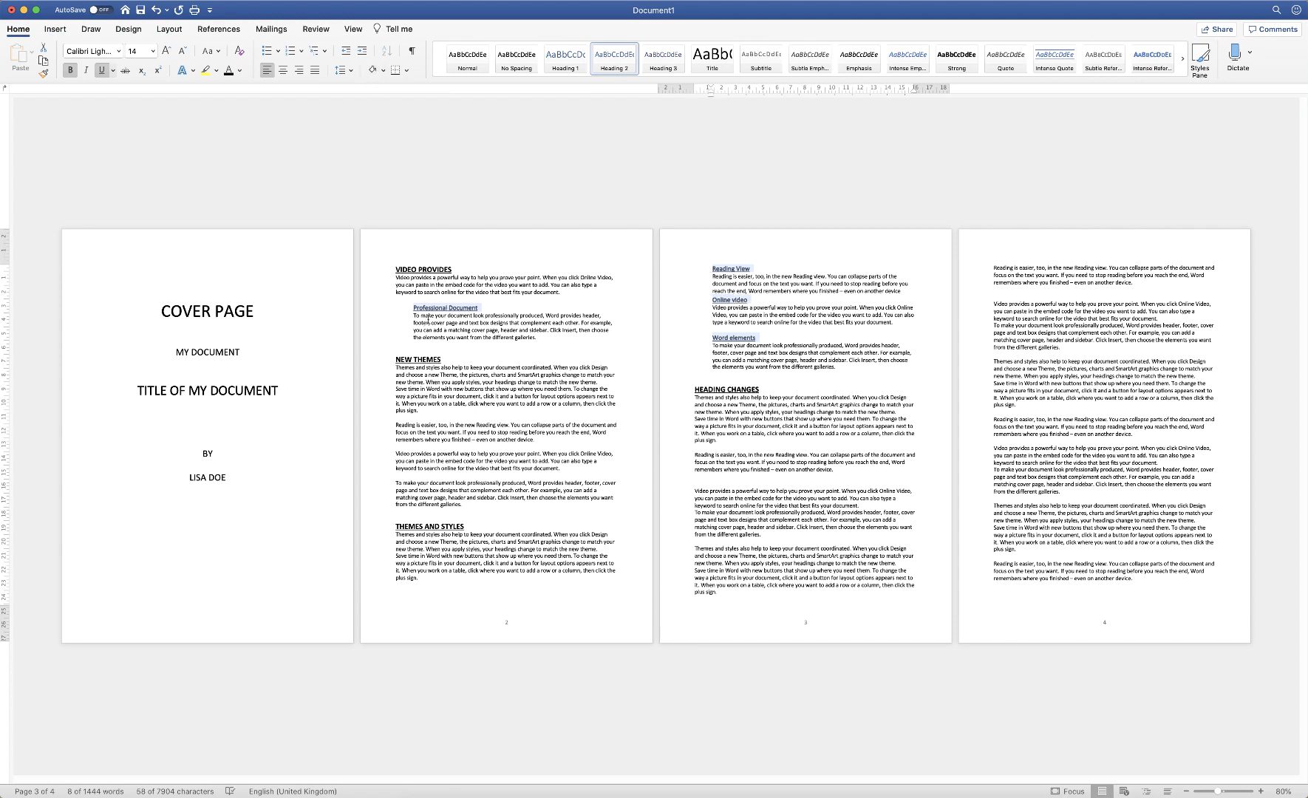
click(471, 316)
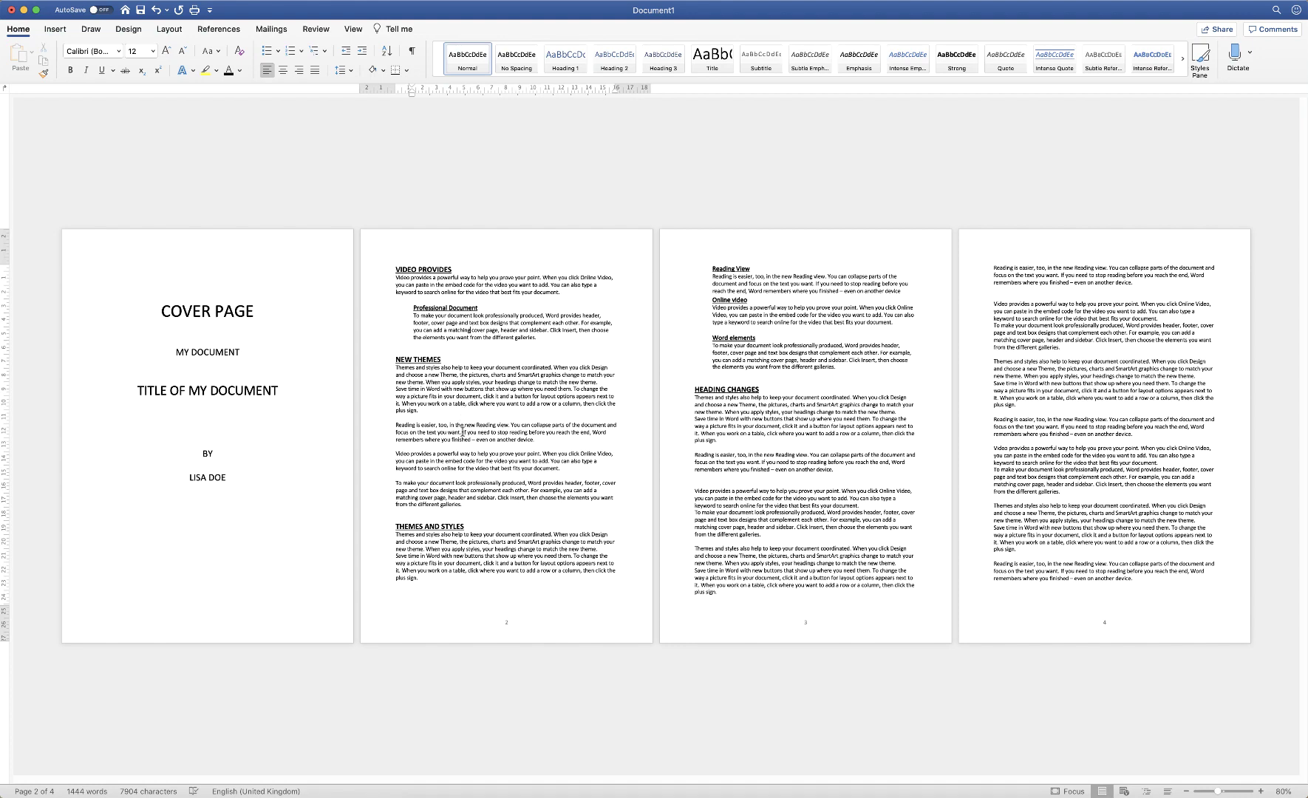
Insert an automatic table of contents in the Simple style between the cover page text and the VIDEO PROVIDES section
scroll(462, 432, down, 1)
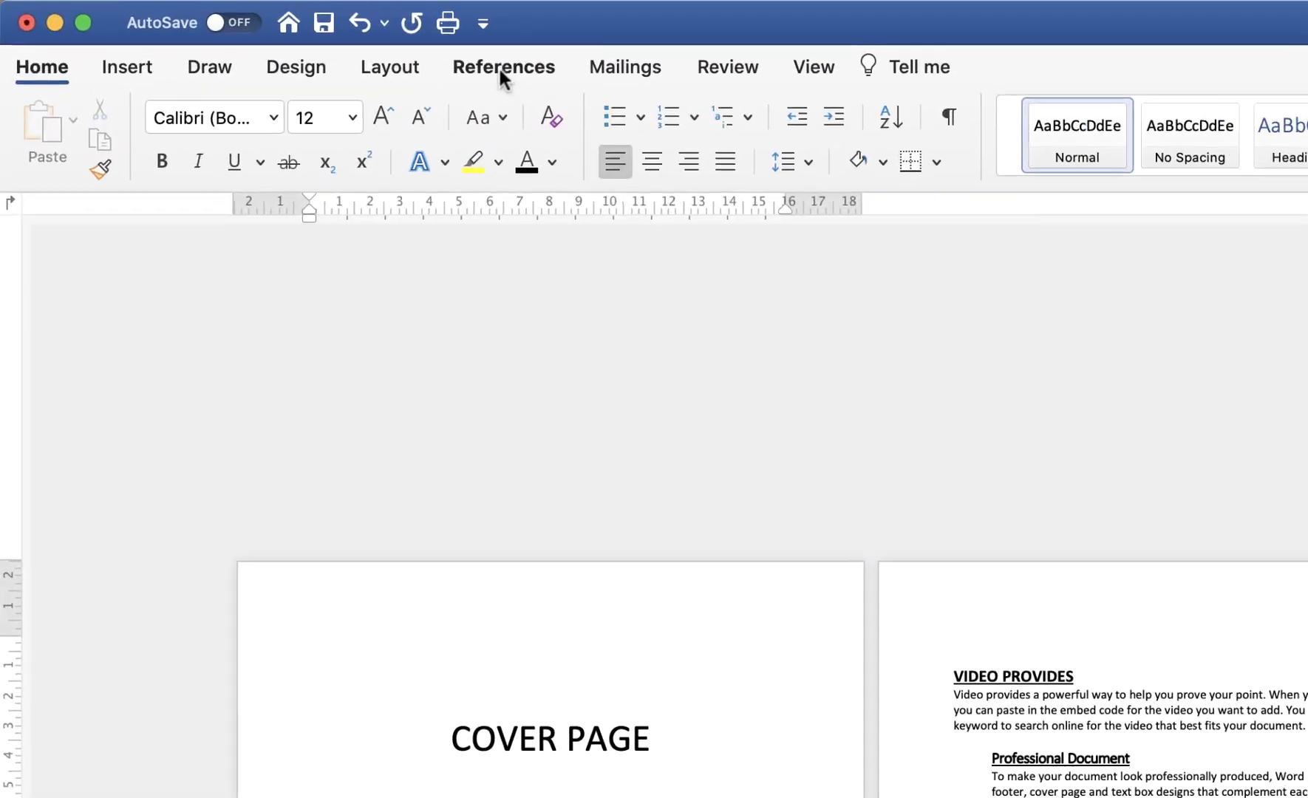
click(495, 68)
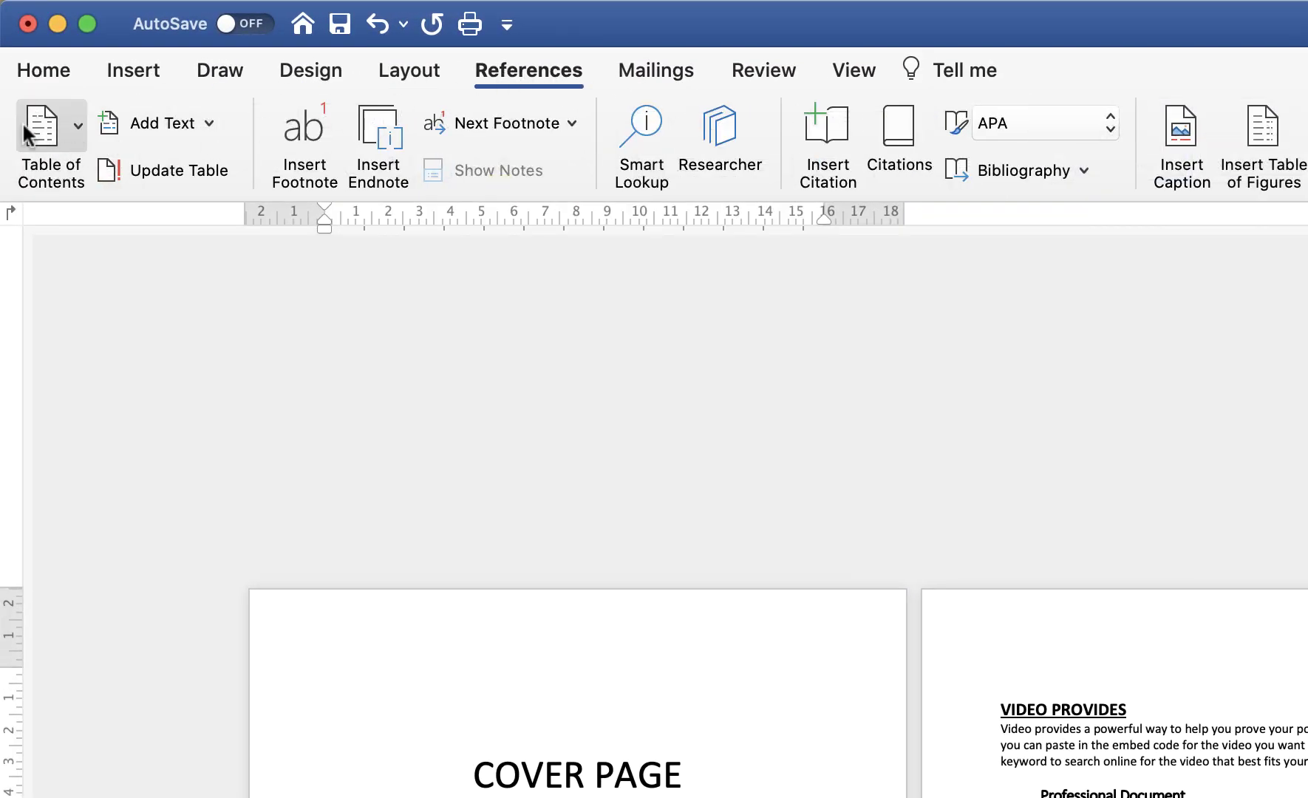
click(76, 123)
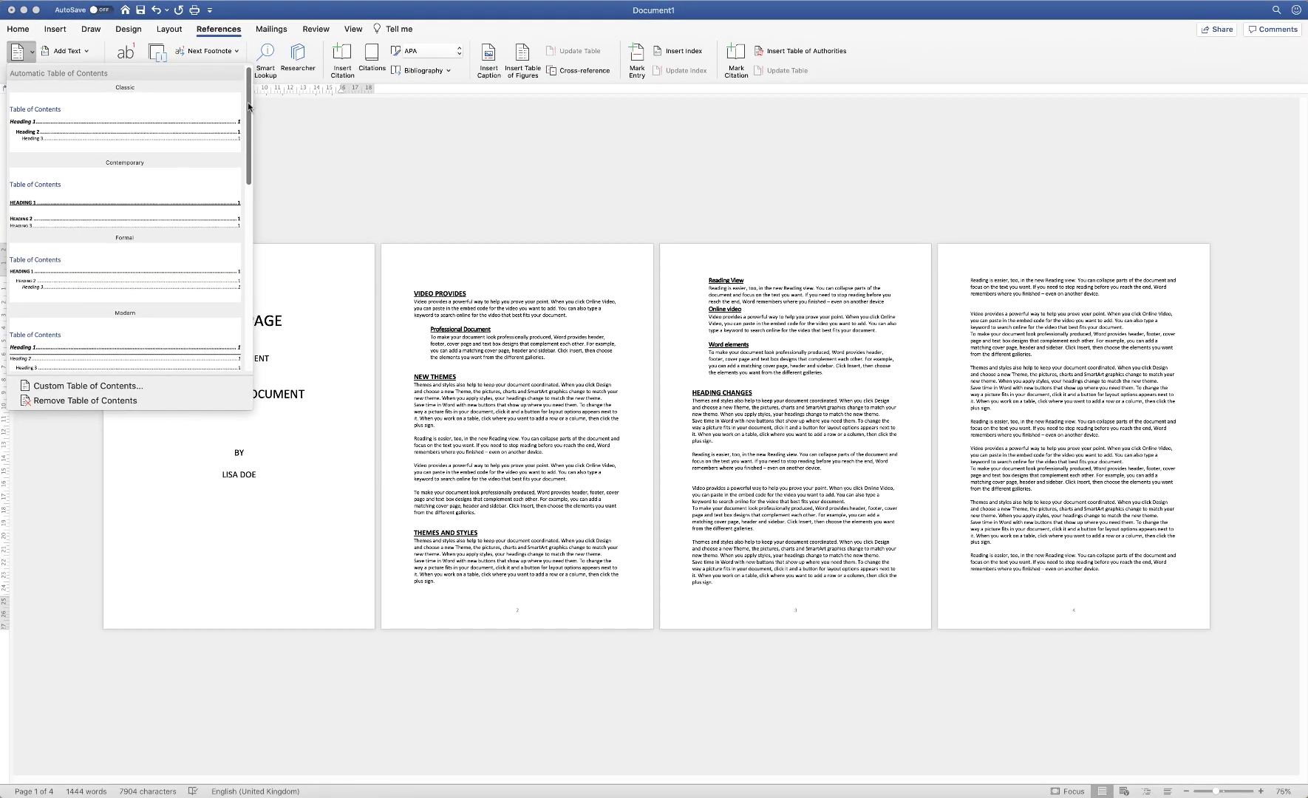
drag(248, 106, 257, 178)
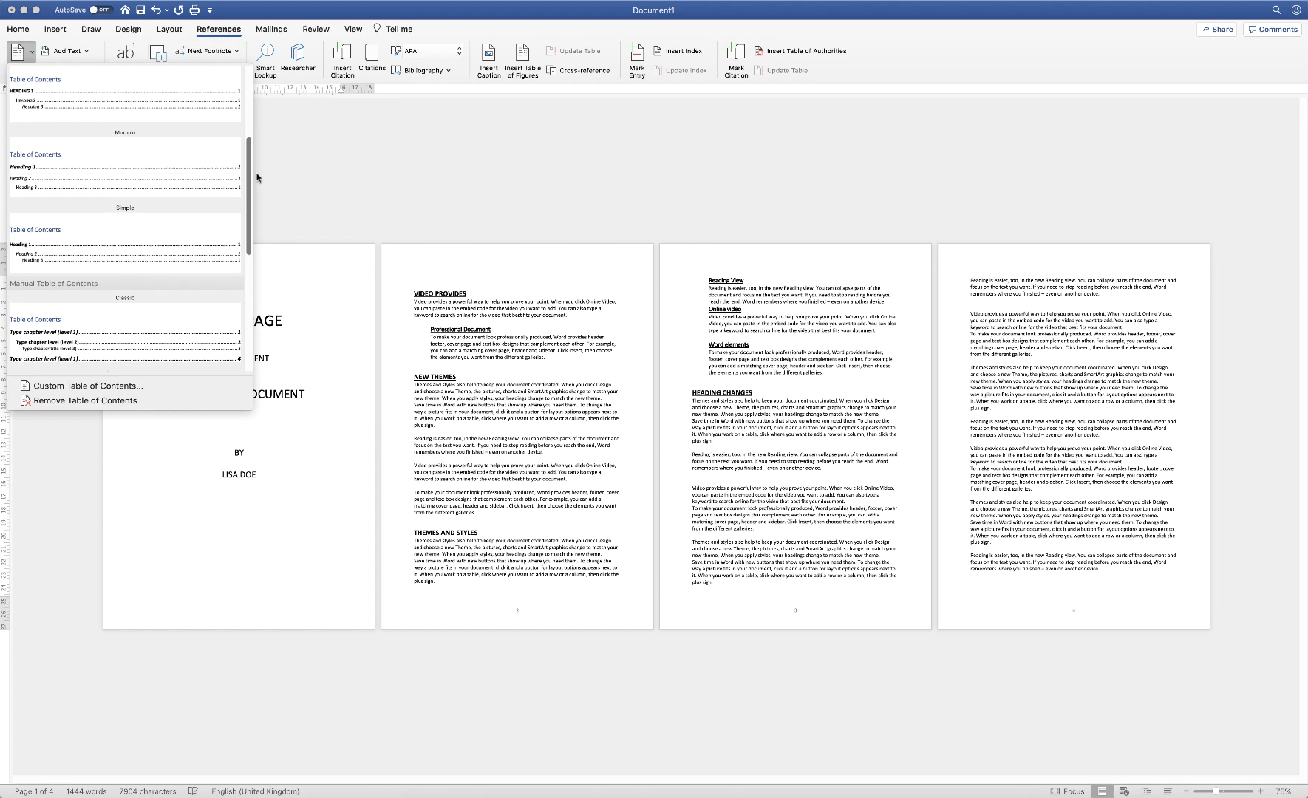
click(108, 237)
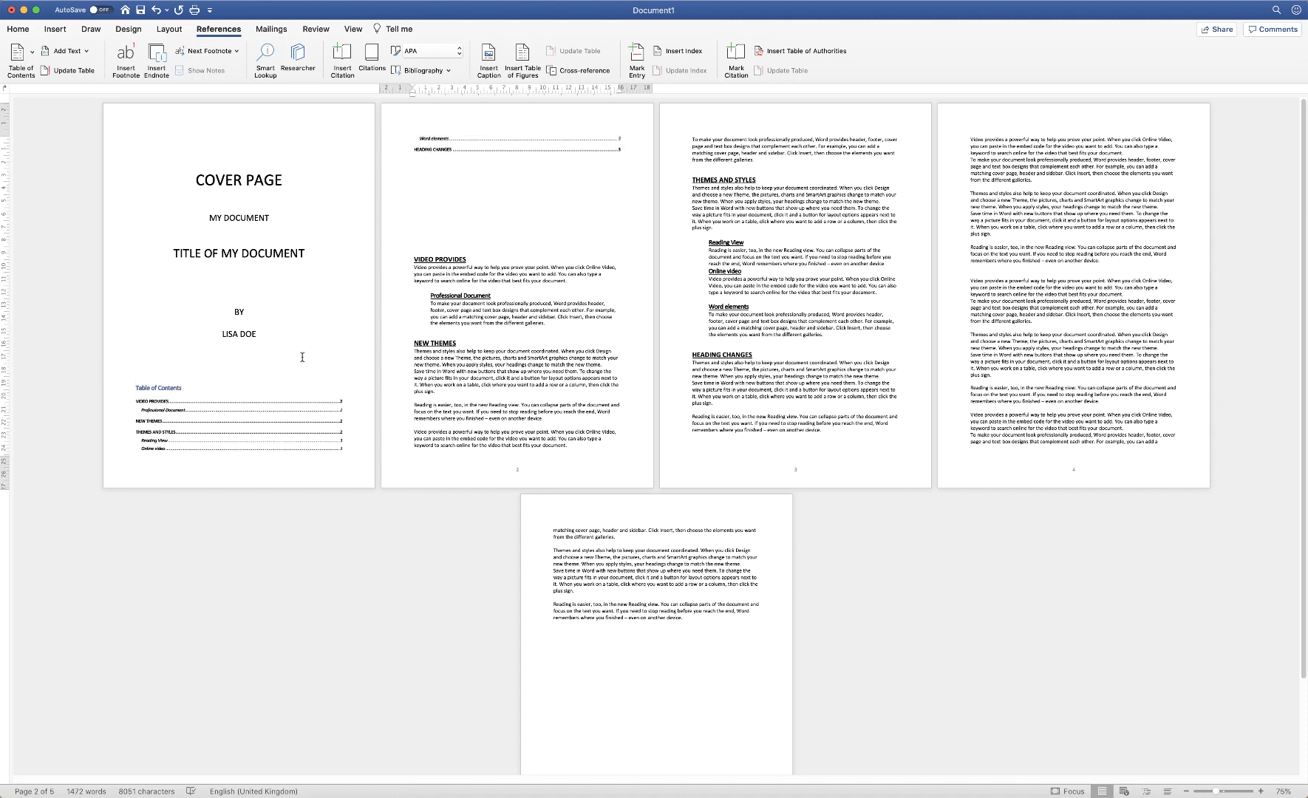
Insert page breaks before and after the table of contents so it sits on its own page following the cover page
click(236, 362)
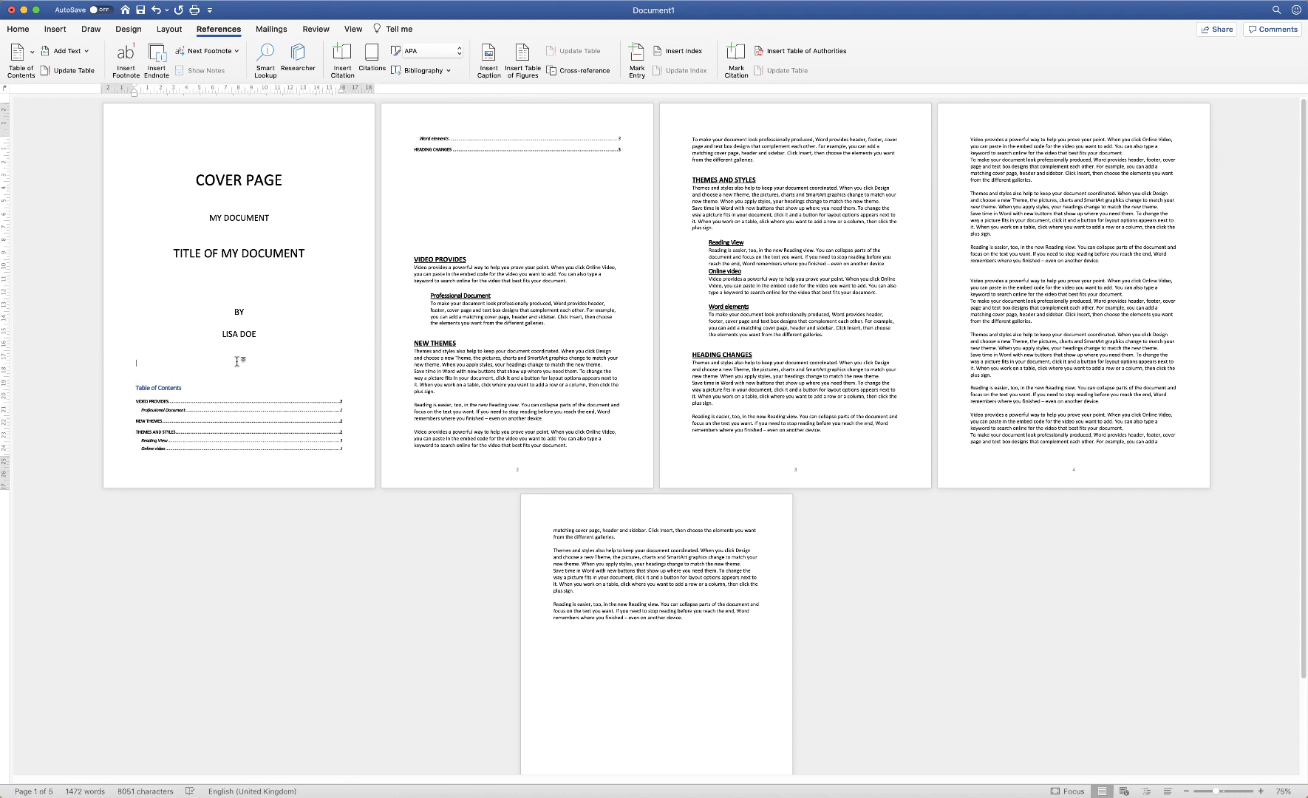
click(57, 31)
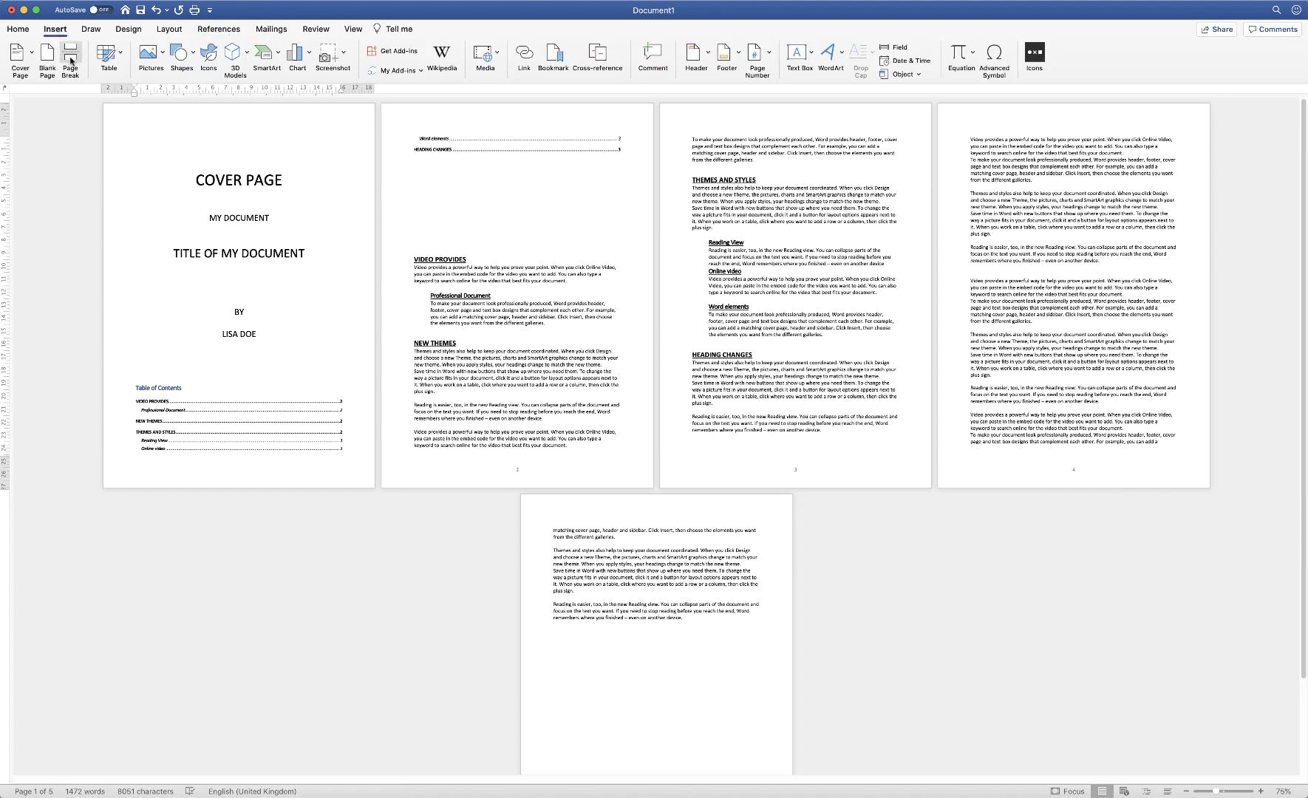
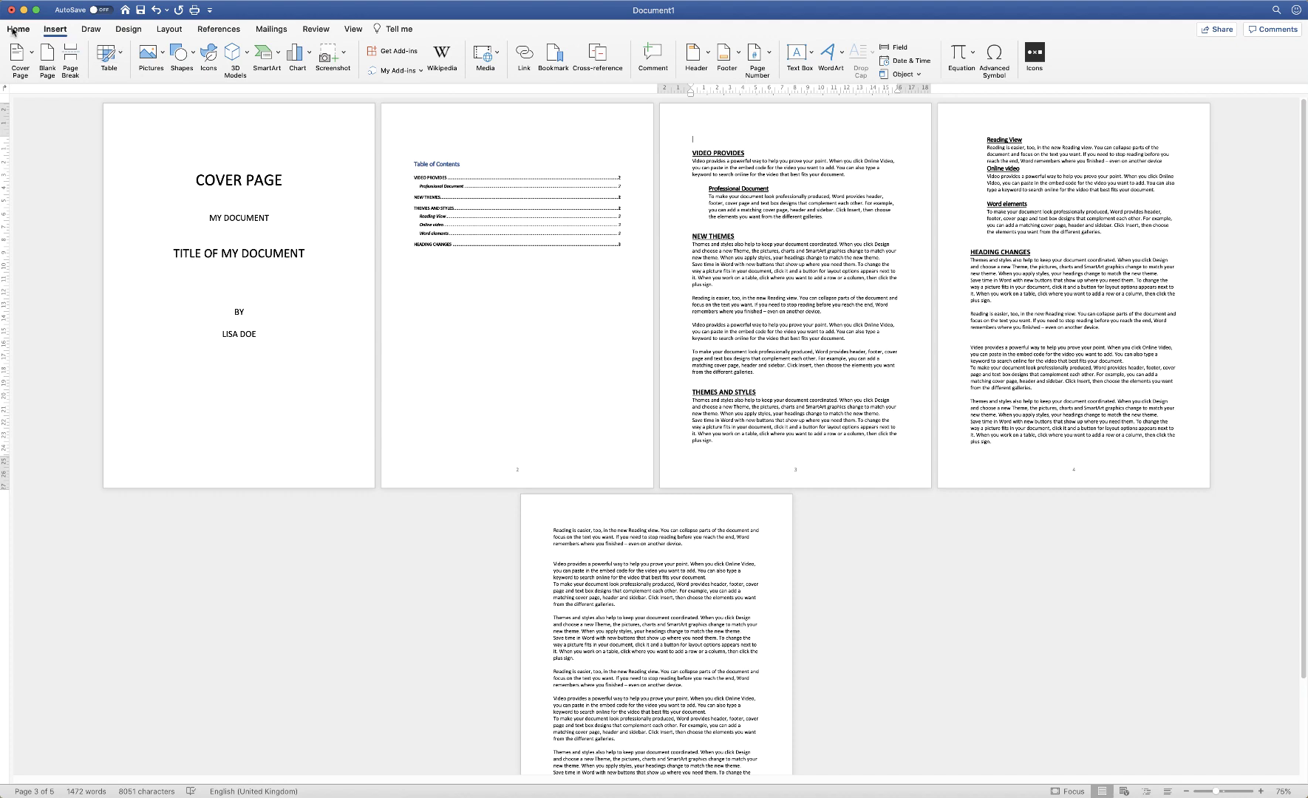
Show the formatting marks, delete the page break below the table of contents, and hide the marks again
click(17, 29)
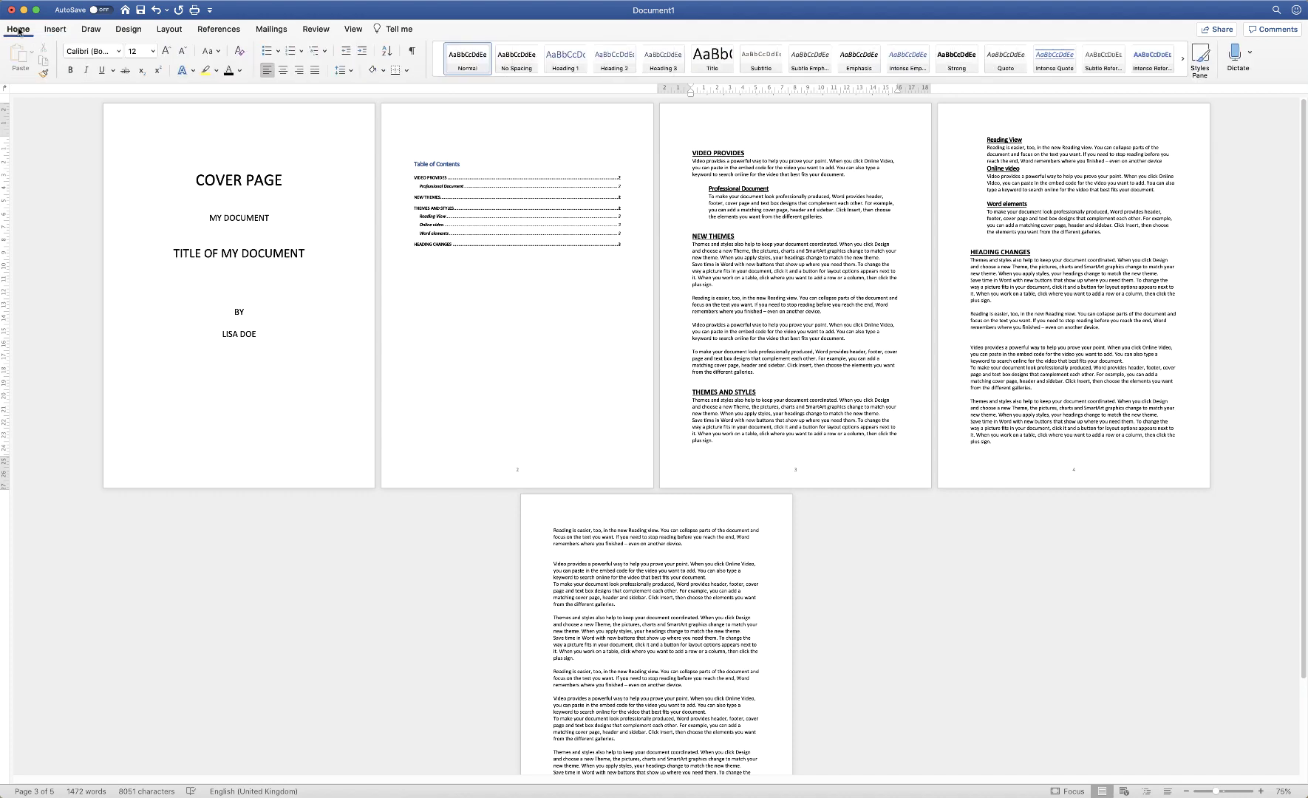
click(411, 58)
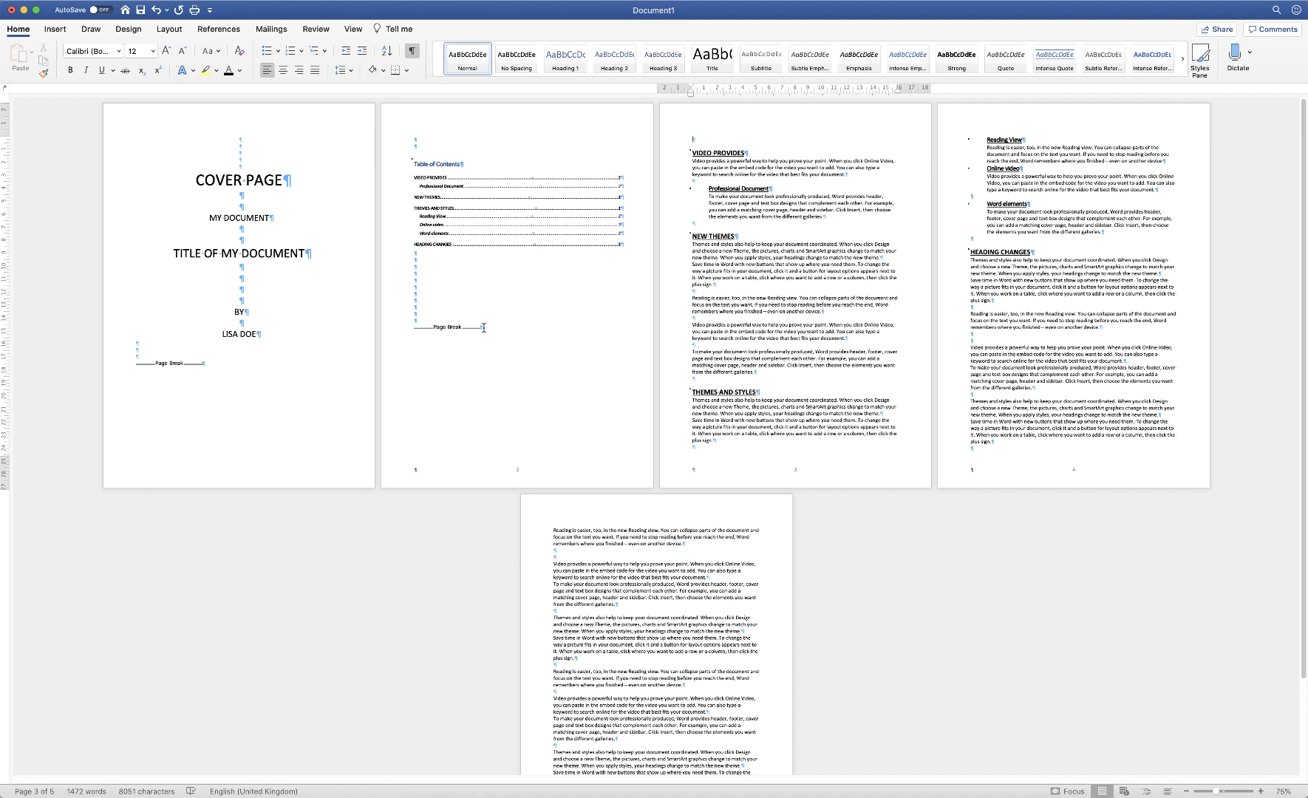
click(457, 327)
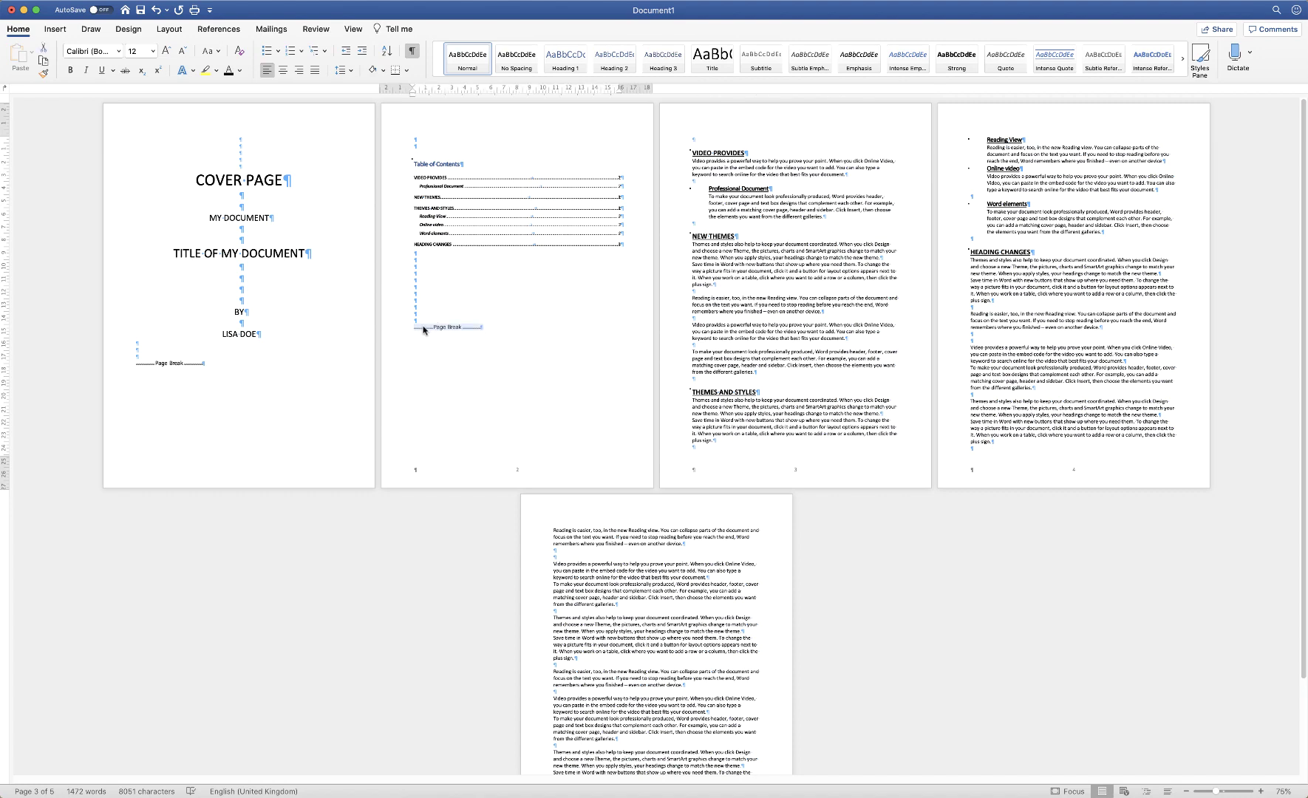
key(Delete)
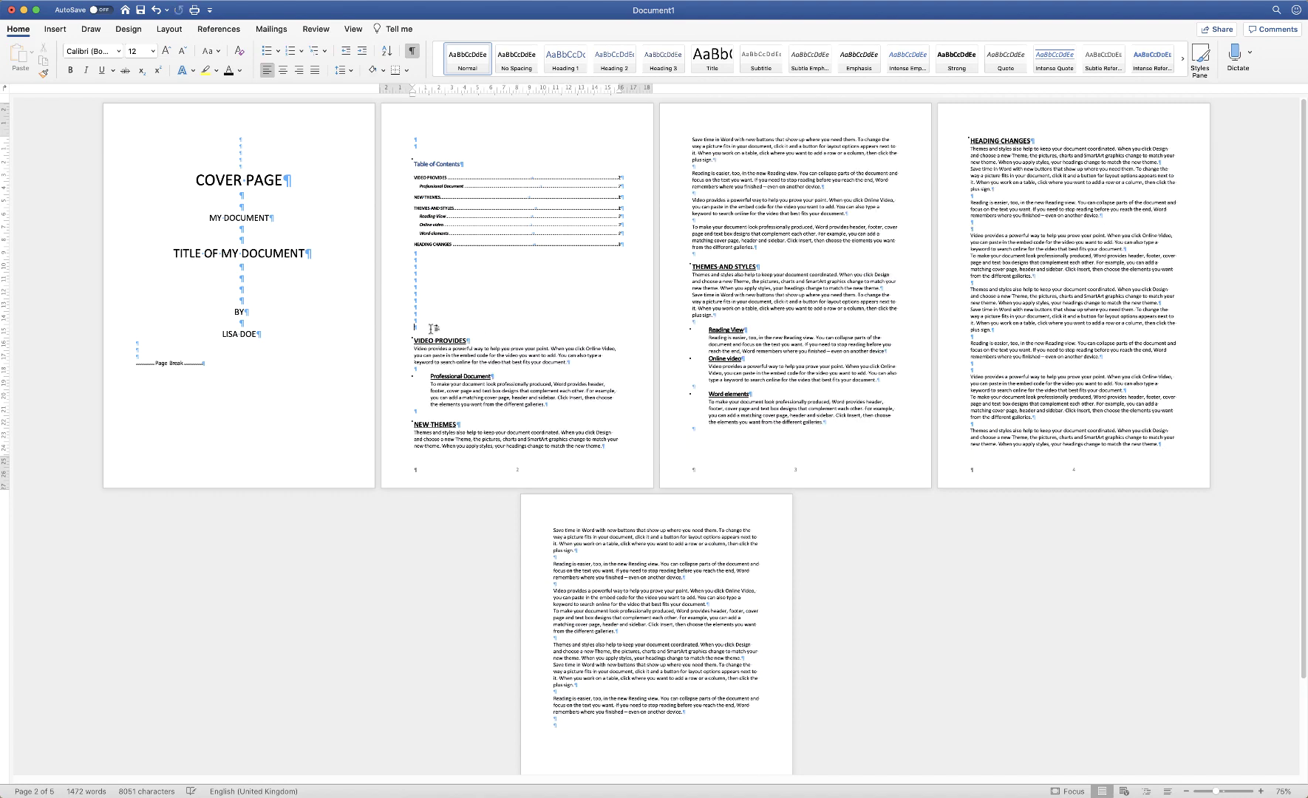
click(412, 50)
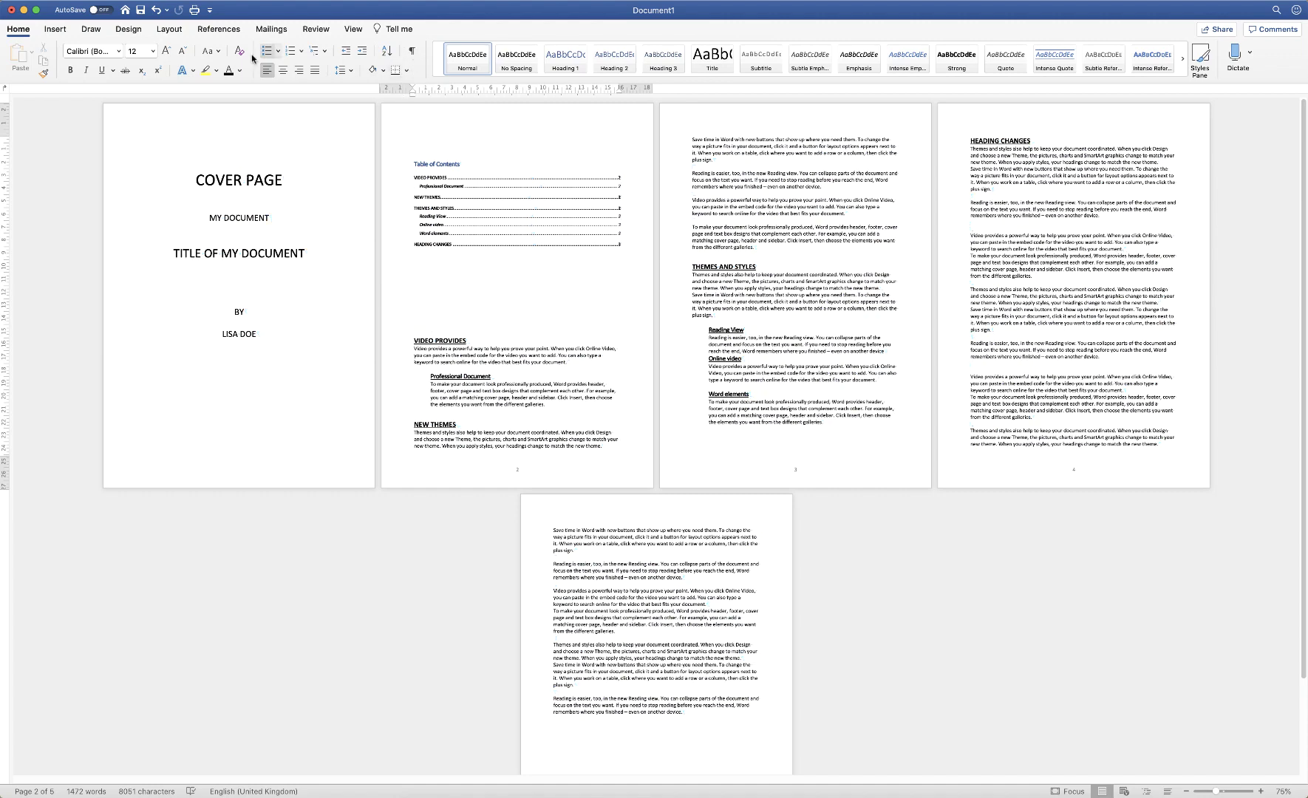
Reinsert the page break between the table of contents and the VIDEO PROVIDES section
click(54, 30)
click(70, 60)
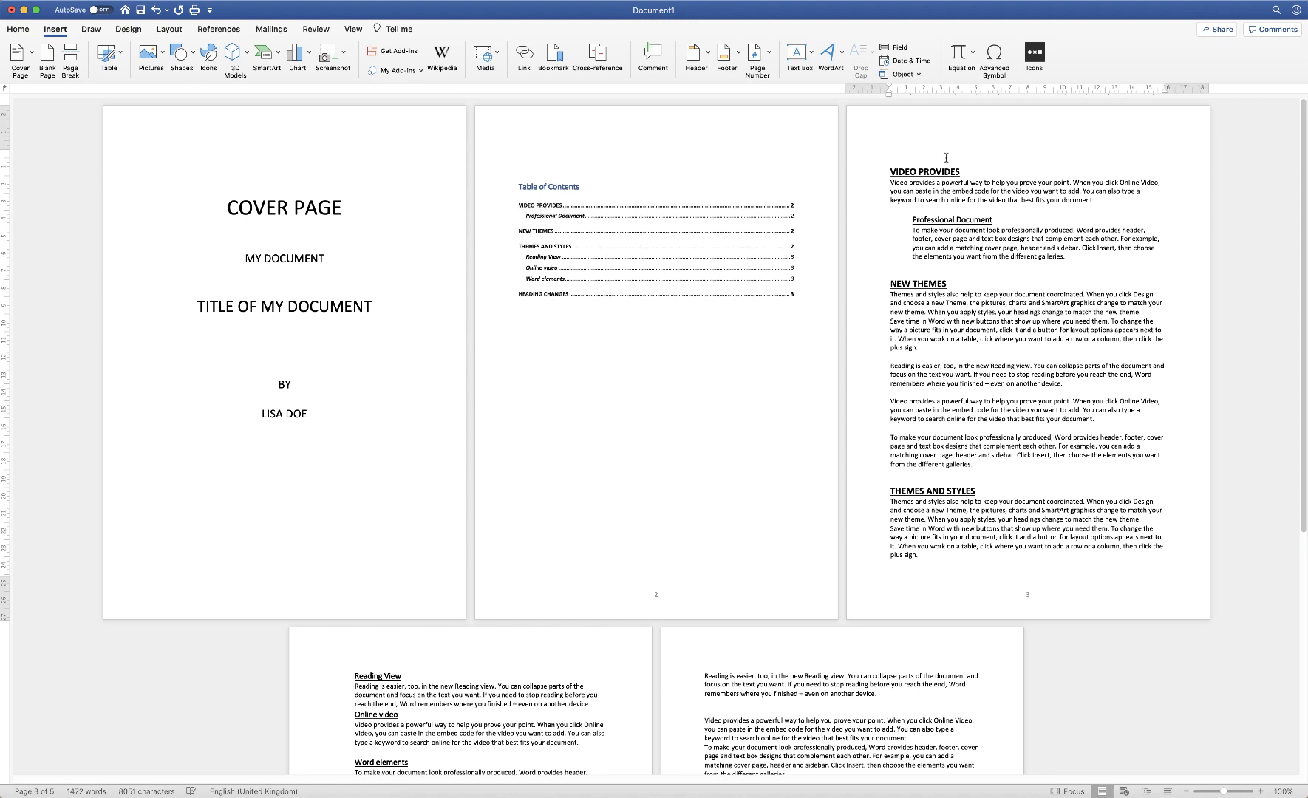
Delete the VIDEO PROVIDES heading from the body text and update the entire table of contents
drag(958, 171, 905, 171)
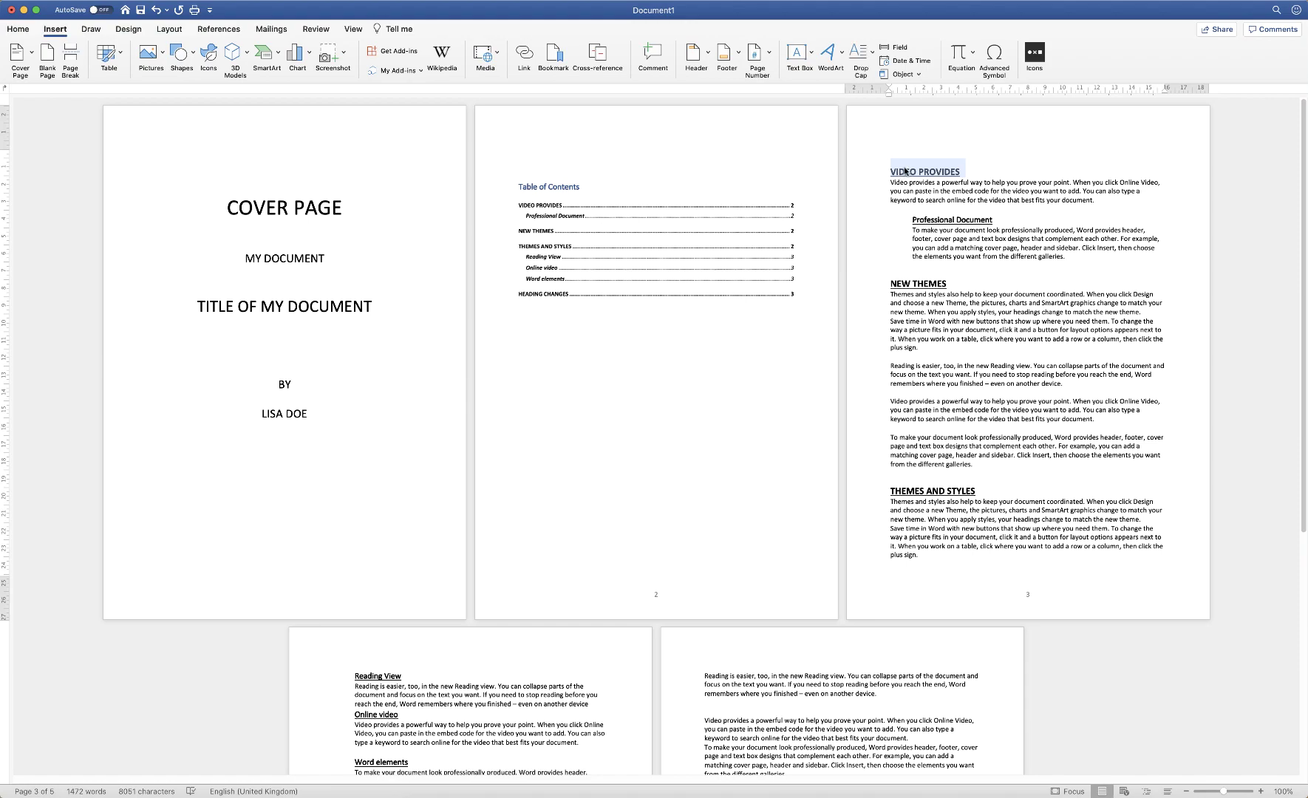
key(BackSpace)
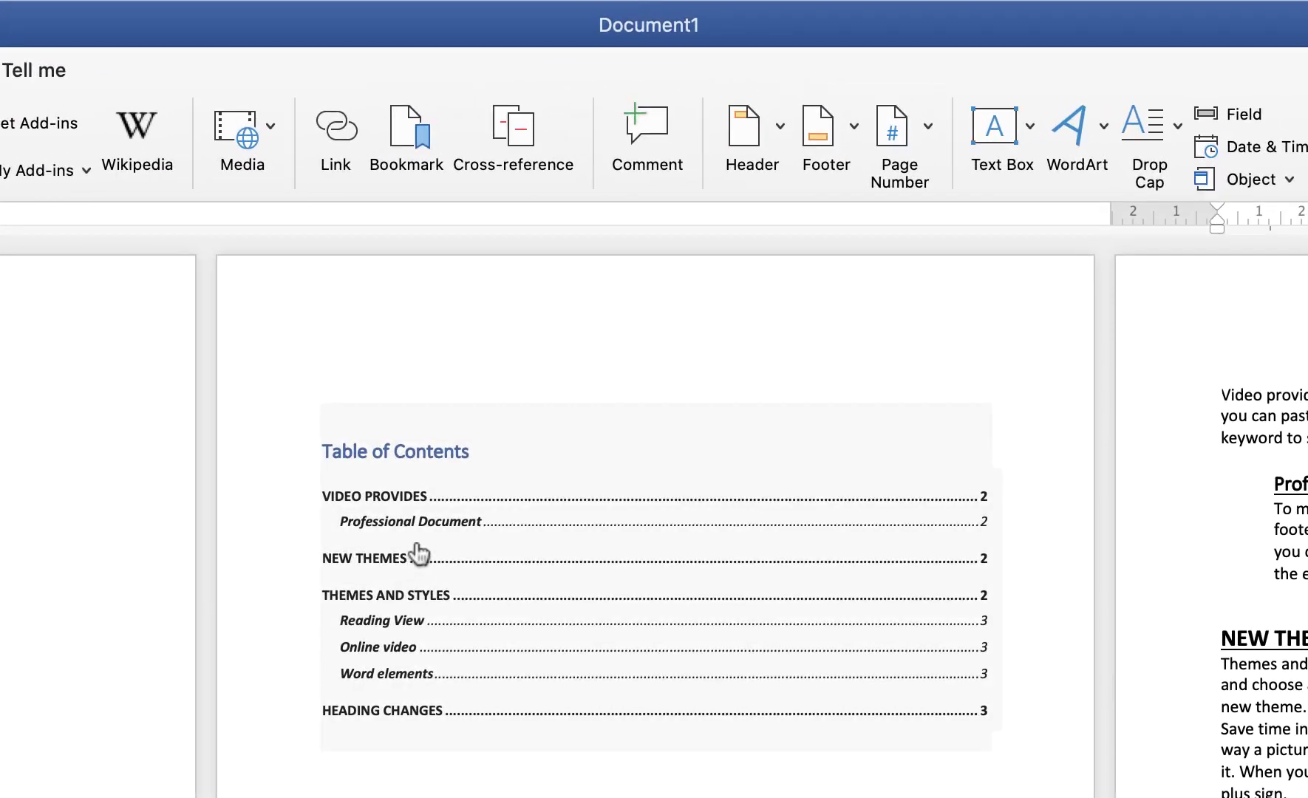
click(470, 453)
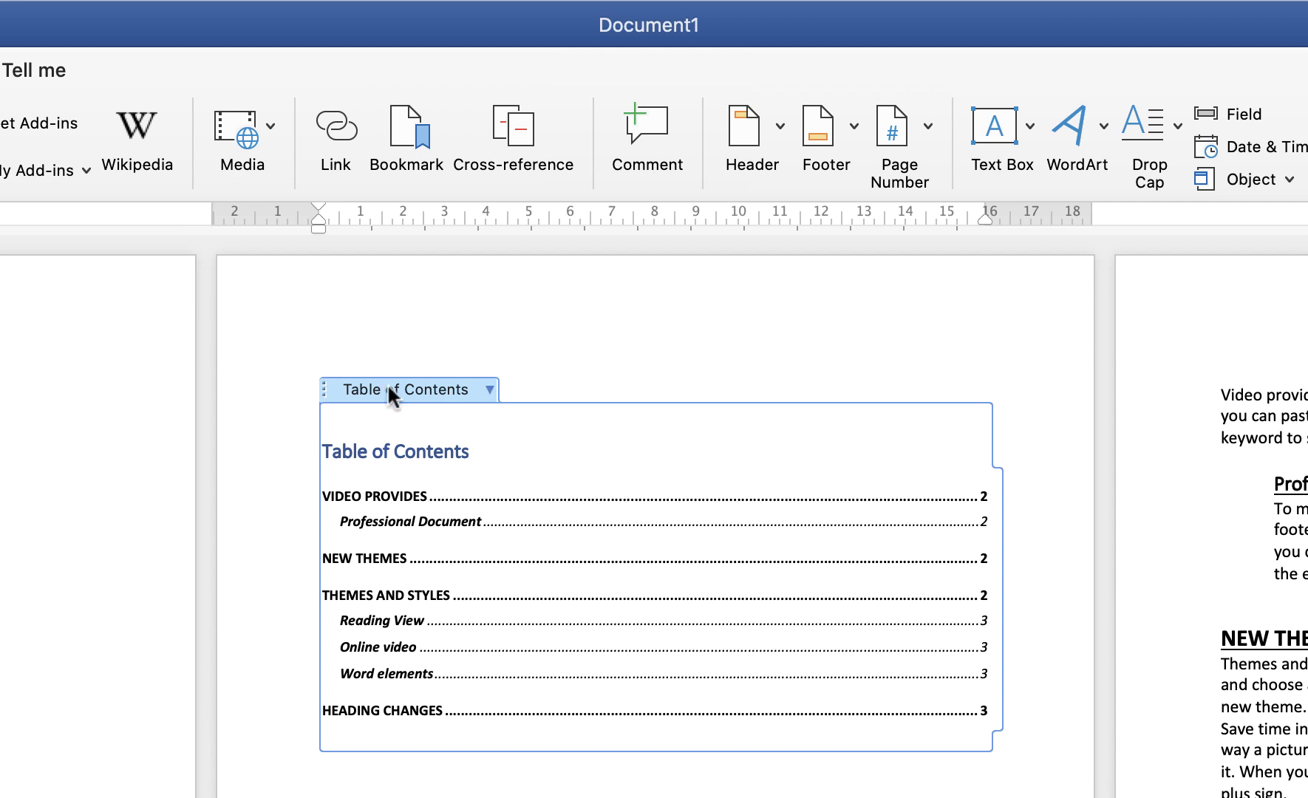
click(488, 387)
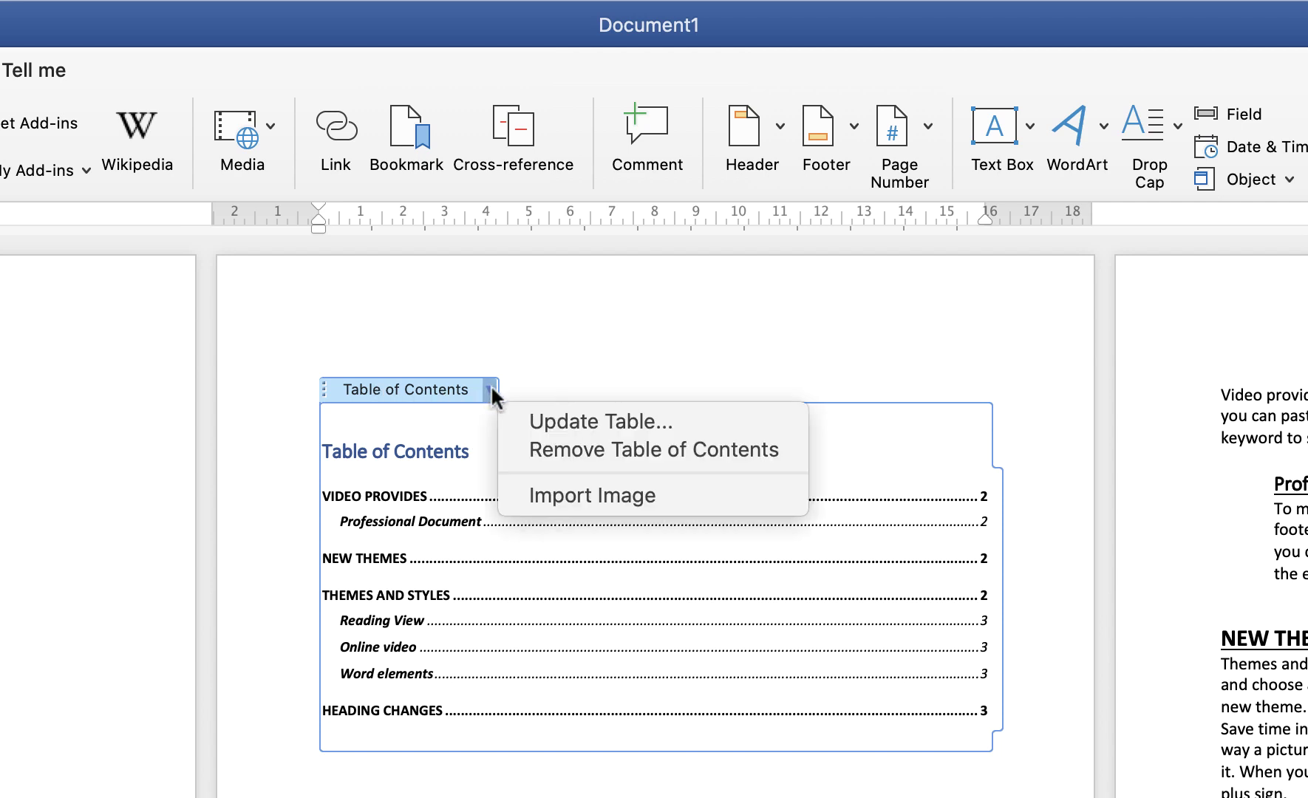
click(549, 422)
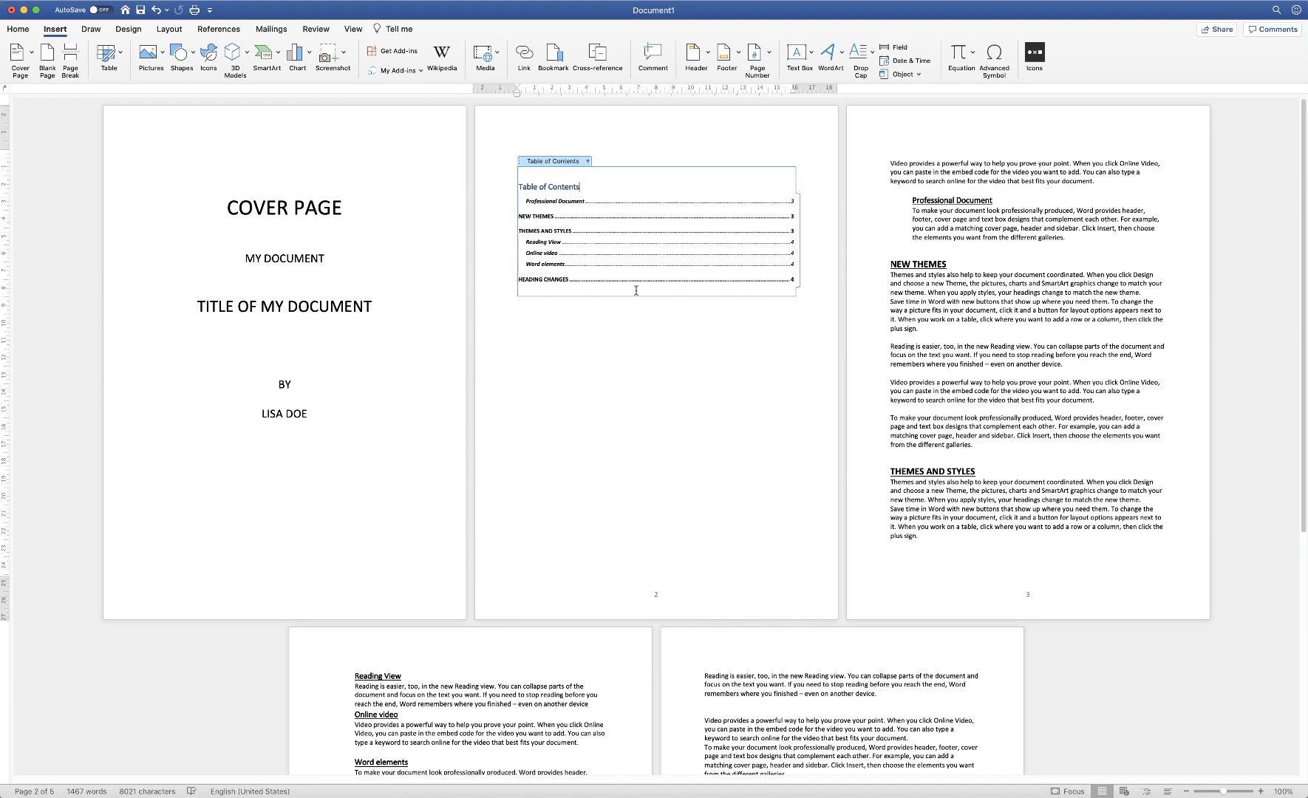
Undo the table of contents update and the deletion of the VIDEO PROVIDES heading
key(super+z)
key(super+z)
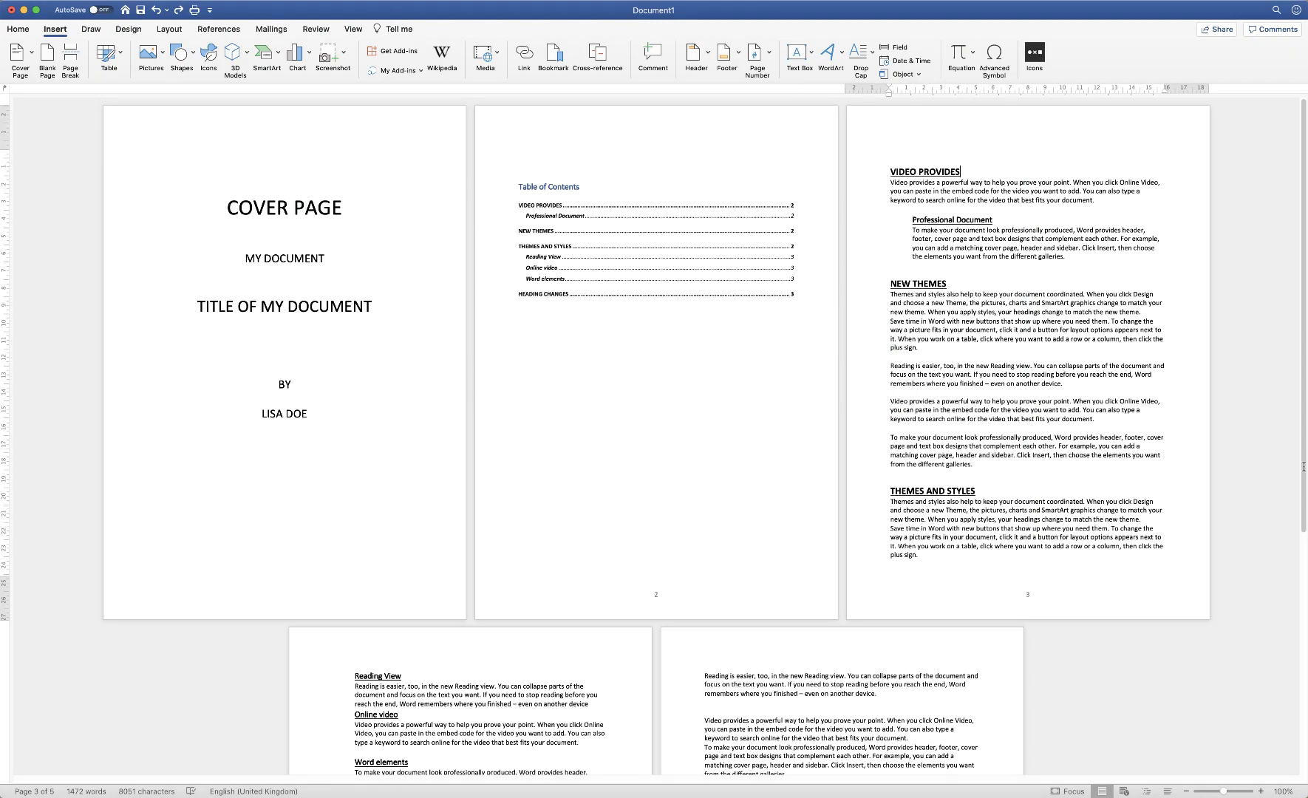
Add the title READING VIEW above the "Reading is easier" paragraph in the HEADING CHANGES section and apply the Heading 1 style
drag(1303, 466, 1297, 715)
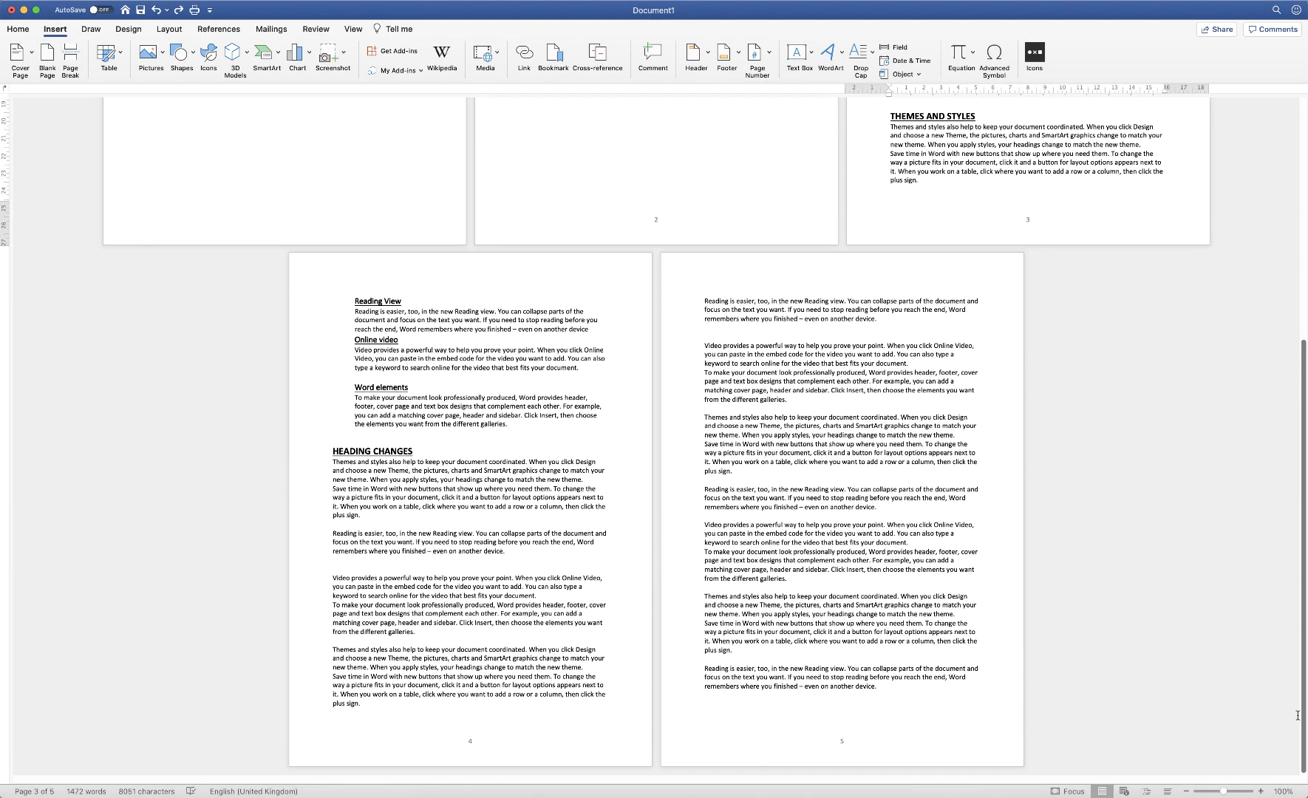
click(352, 526)
key(Return)
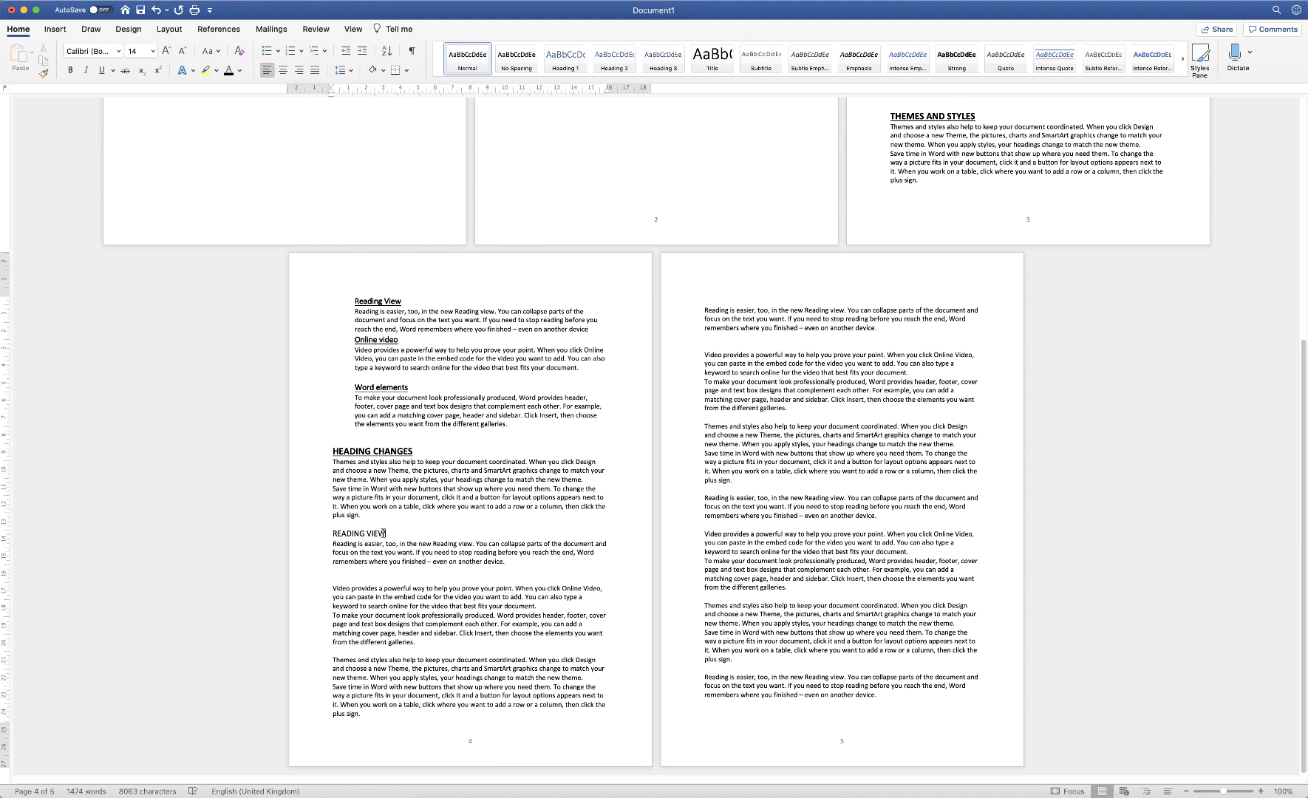
drag(383, 533, 337, 532)
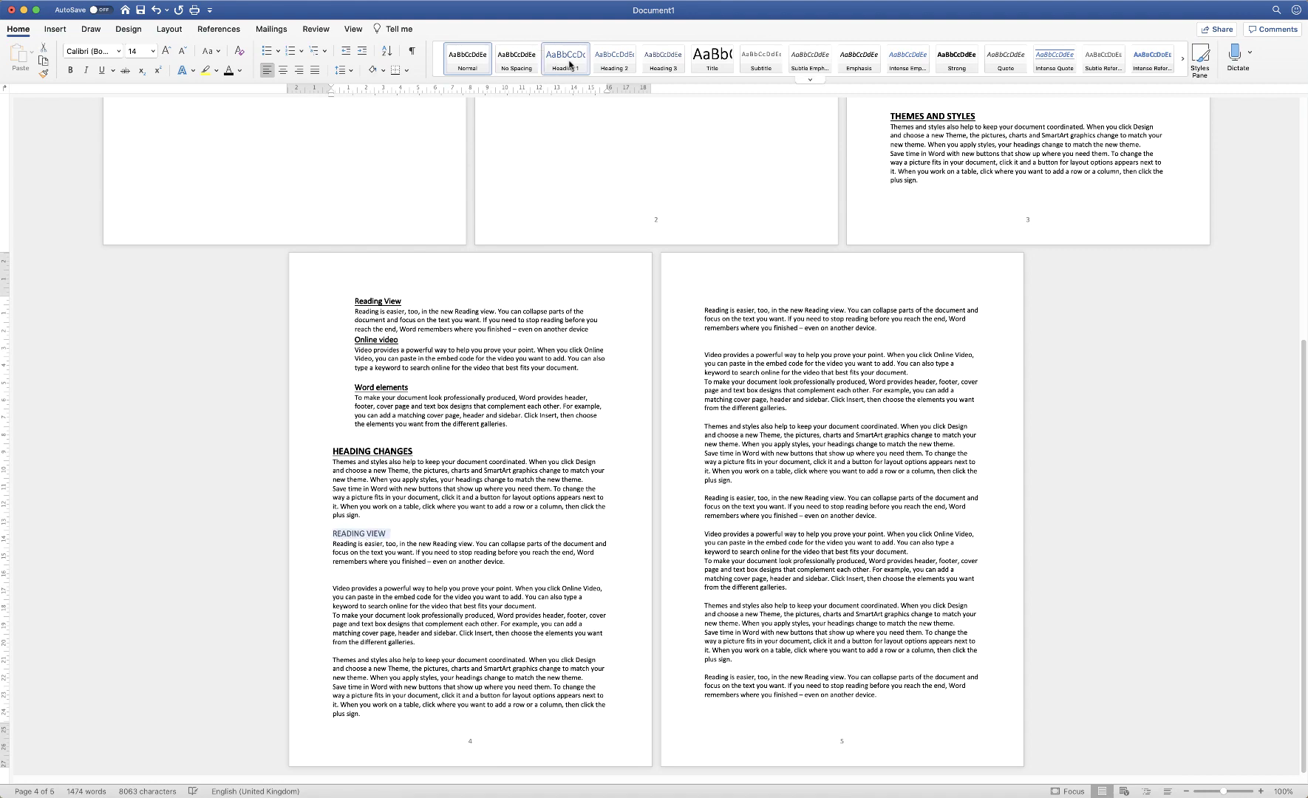
click(570, 65)
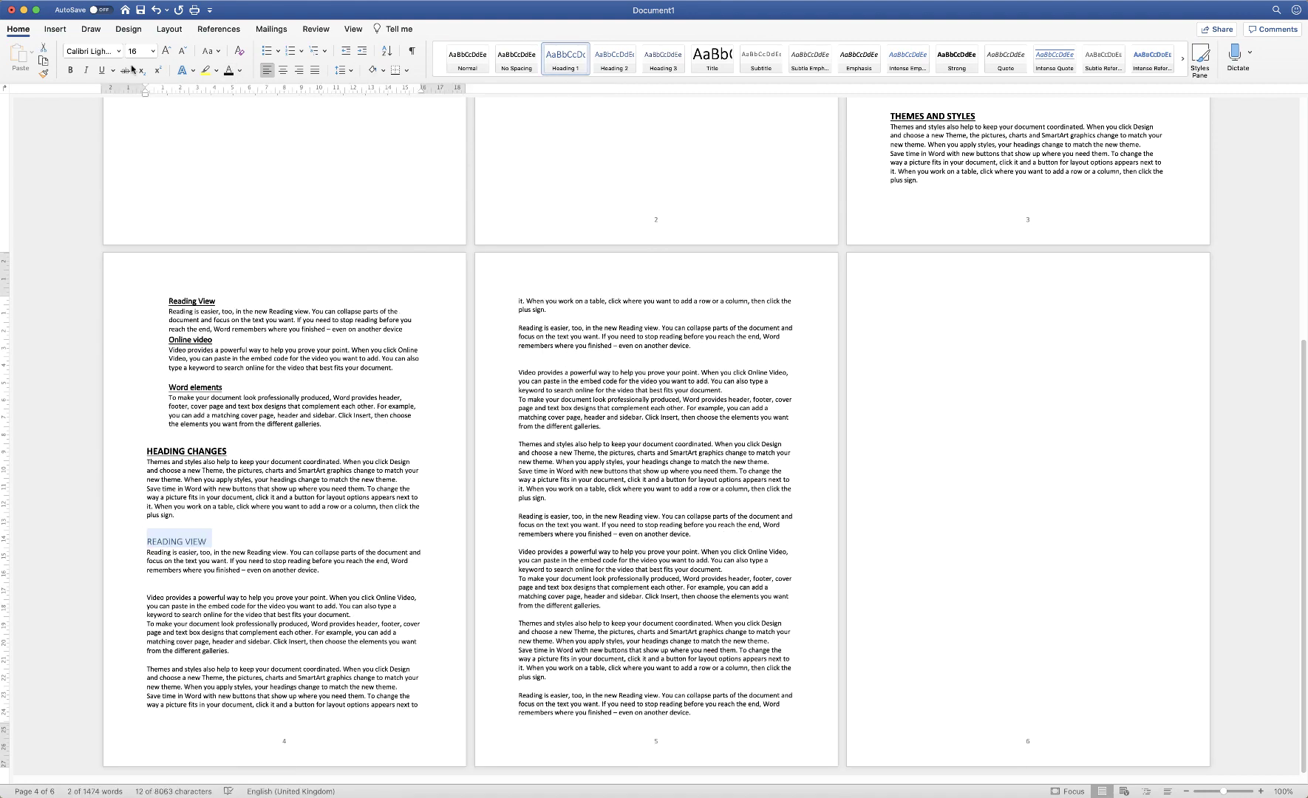
Make the new READING VIEW heading bold and underlined, and set its font to Calibri (Body)
key(super+b)
key(super+u)
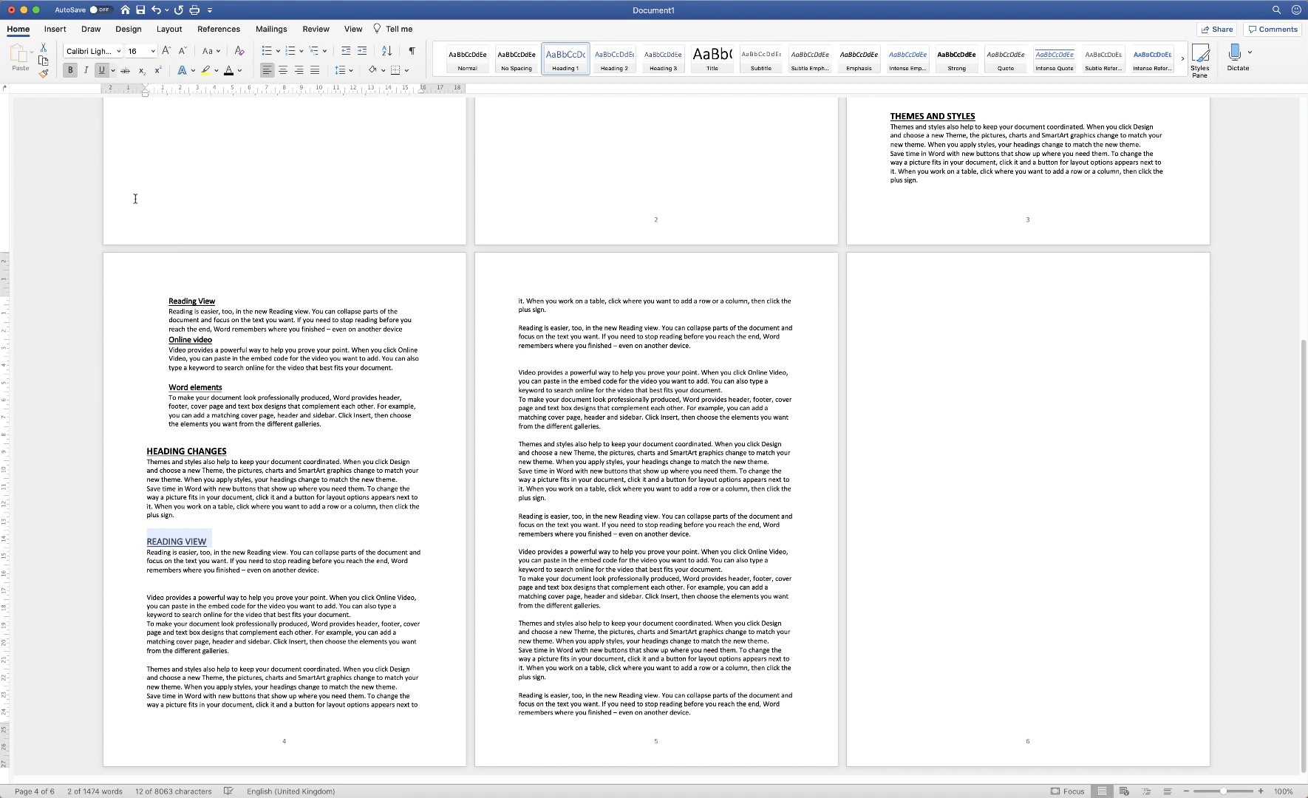
click(118, 51)
click(89, 115)
Update the entire table of contents to include the new READING VIEW heading and refreshed page numbers
scroll(1268, 524, up, 5)
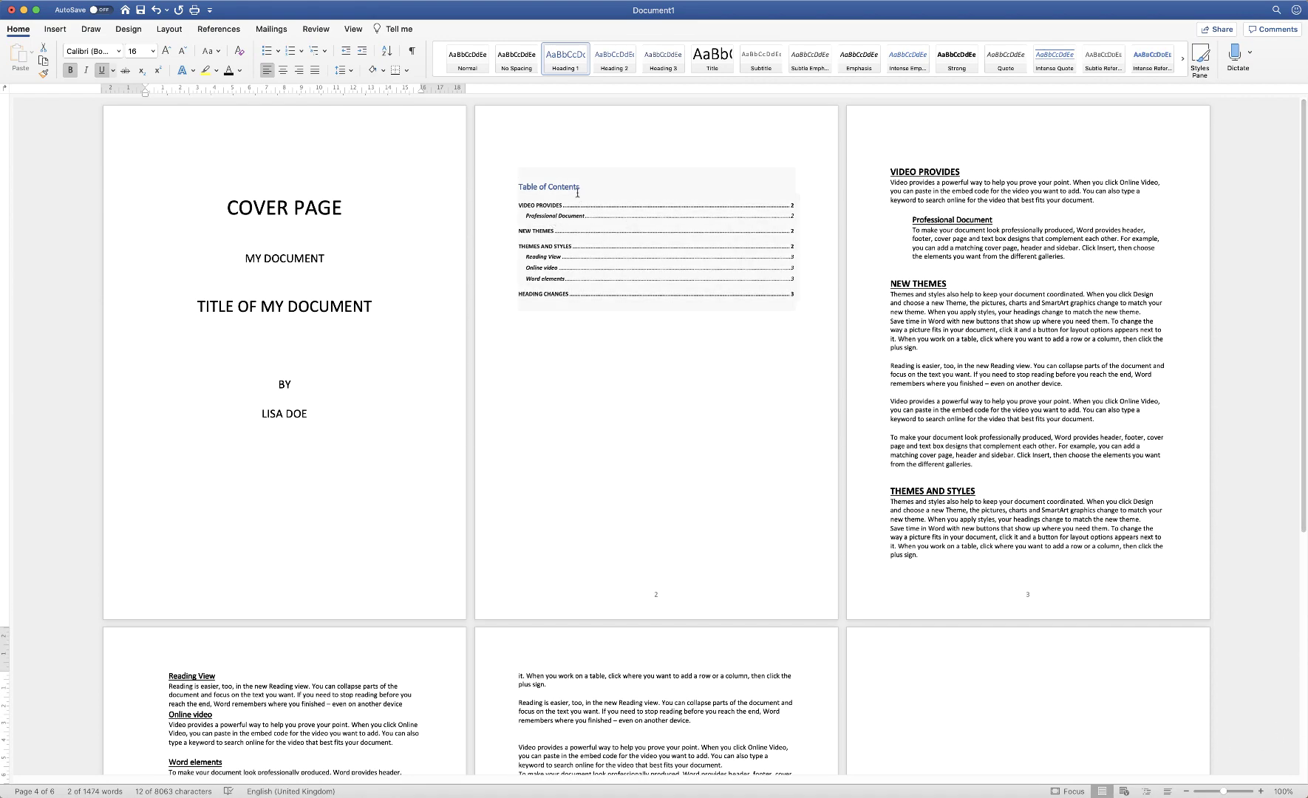
double_click(576, 186)
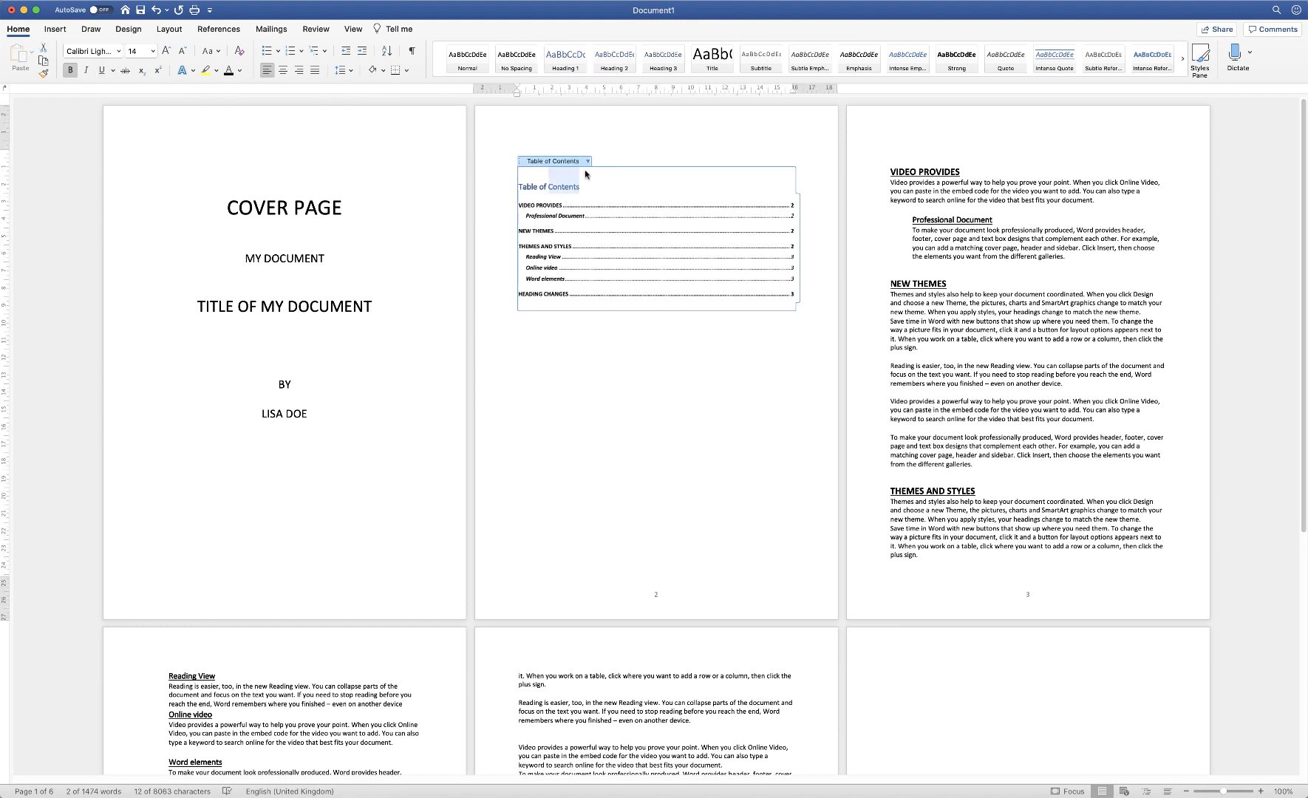
click(587, 161)
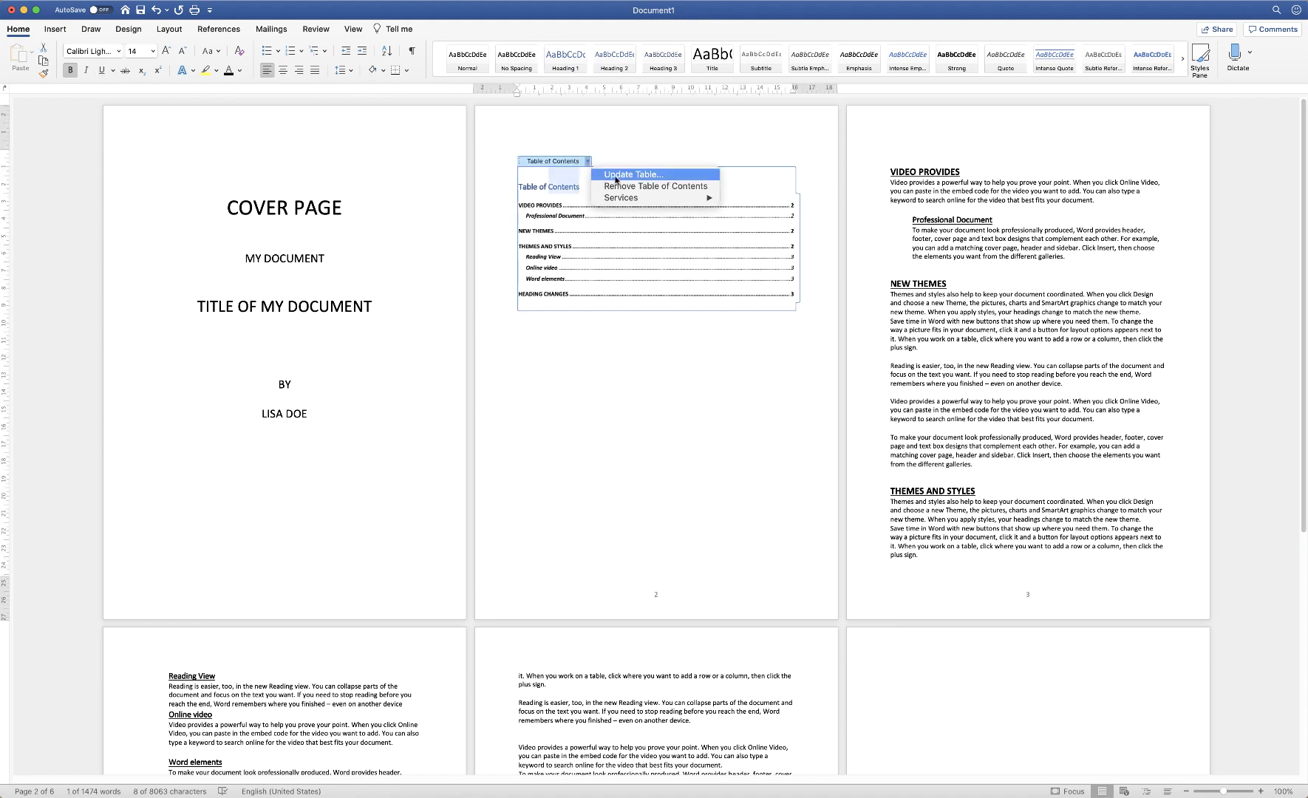
click(616, 175)
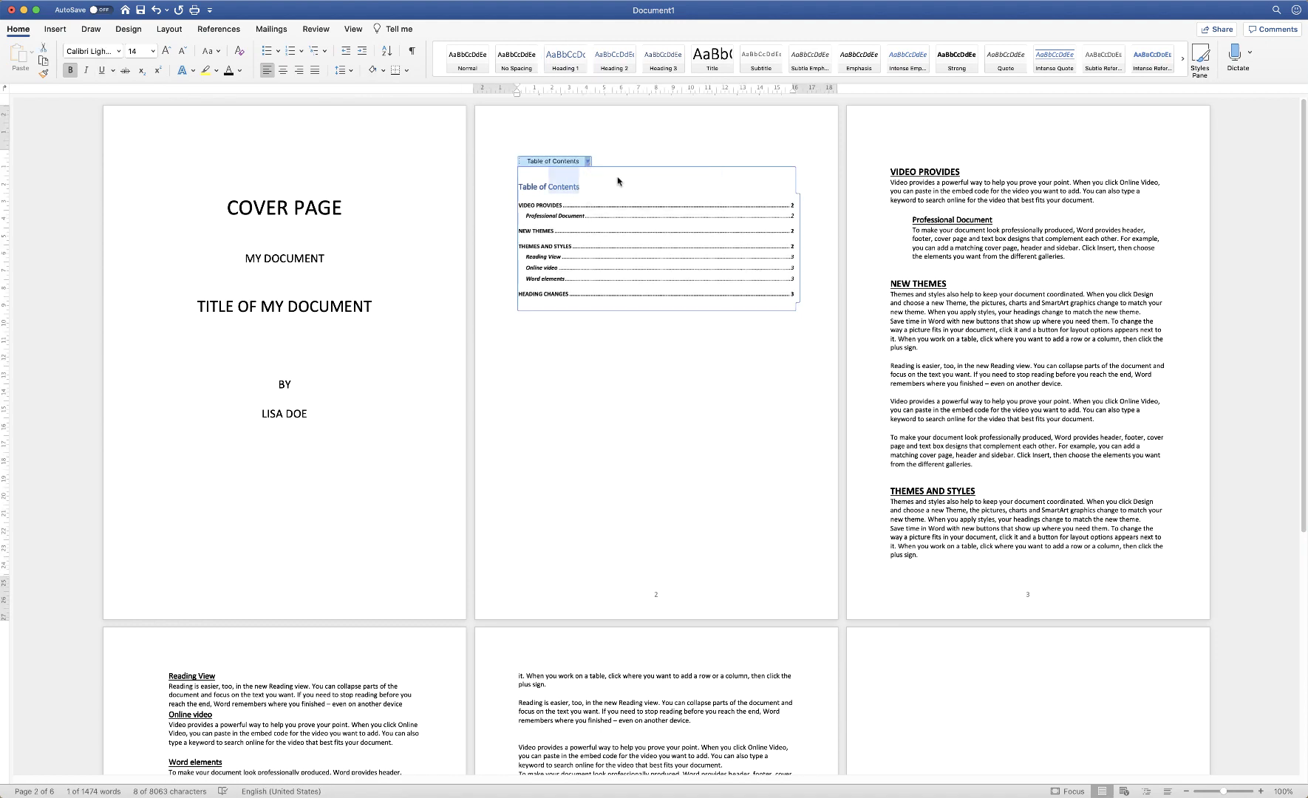
click(662, 246)
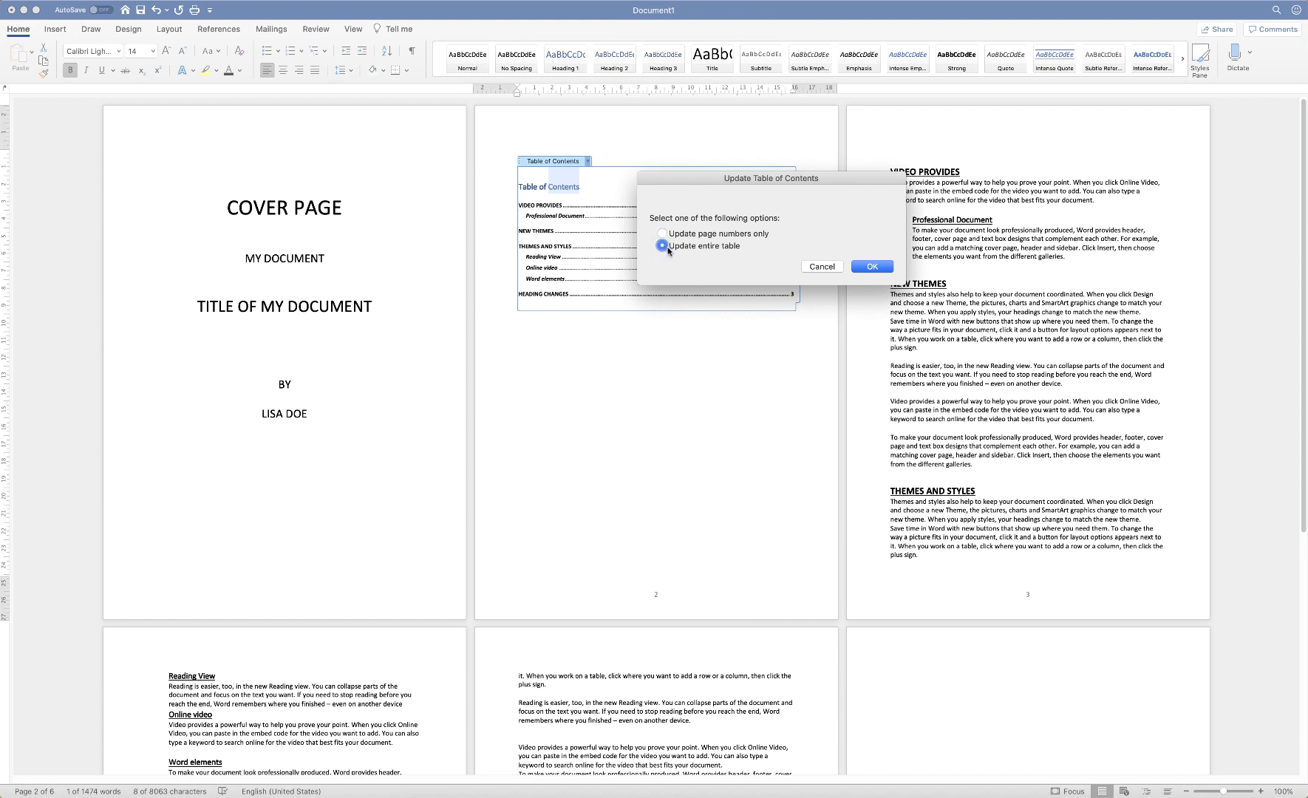
click(883, 272)
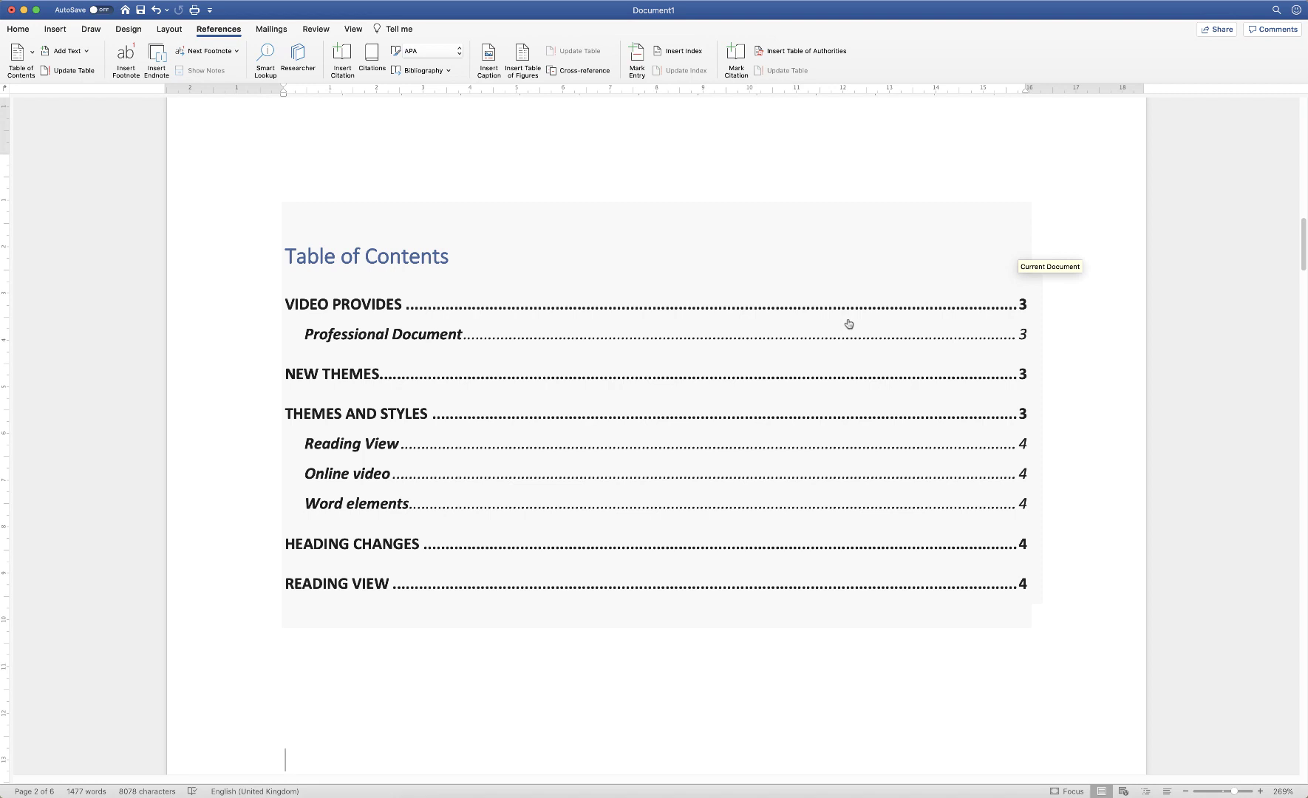
Select the whole table of contents, set its font to American Typewriter and remove the bold formatting
click(461, 256)
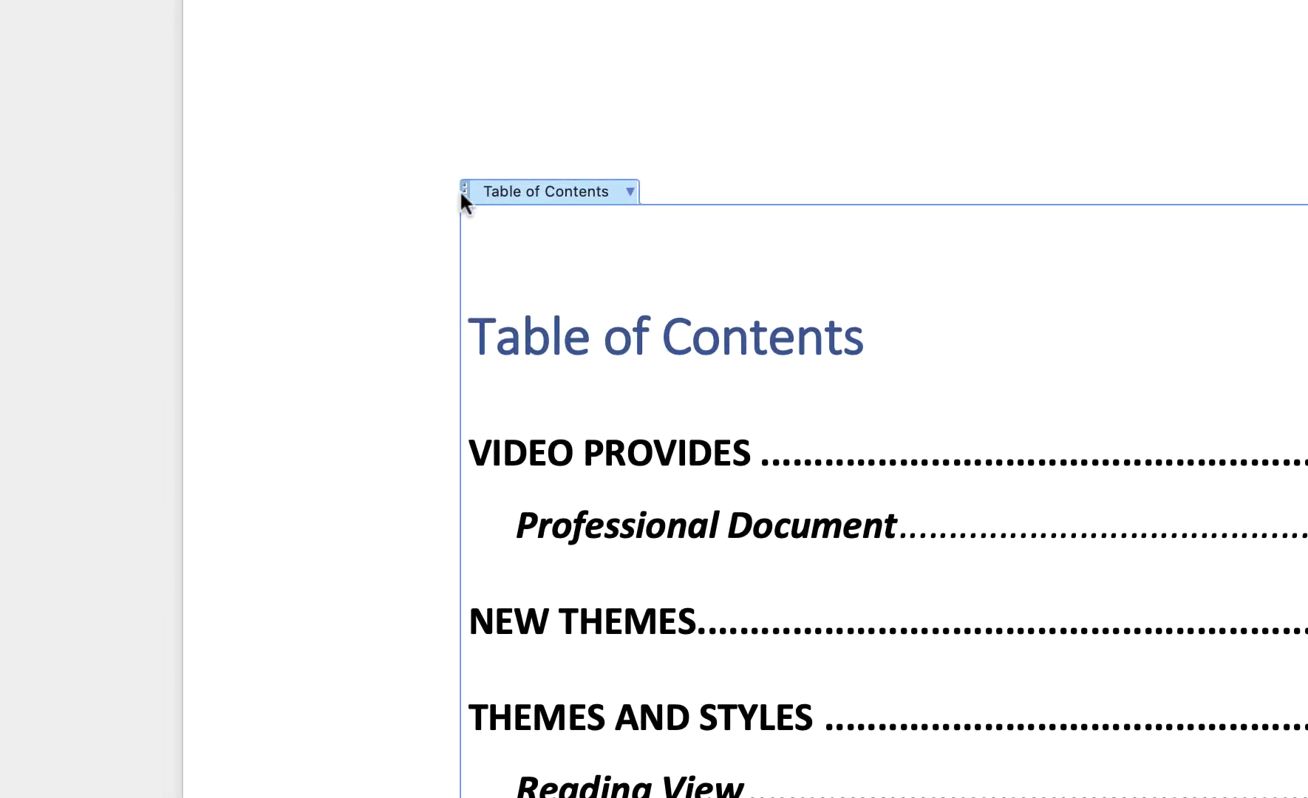
click(464, 188)
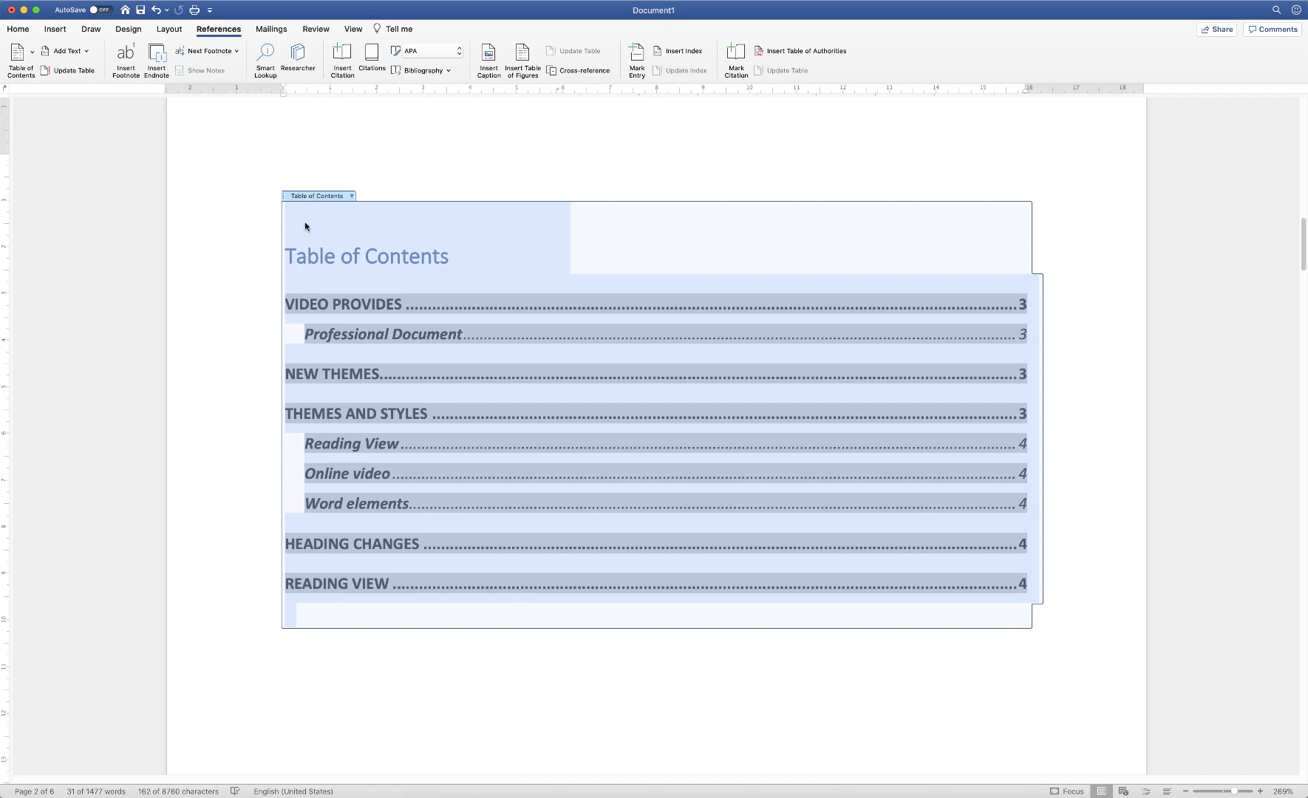
click(15, 29)
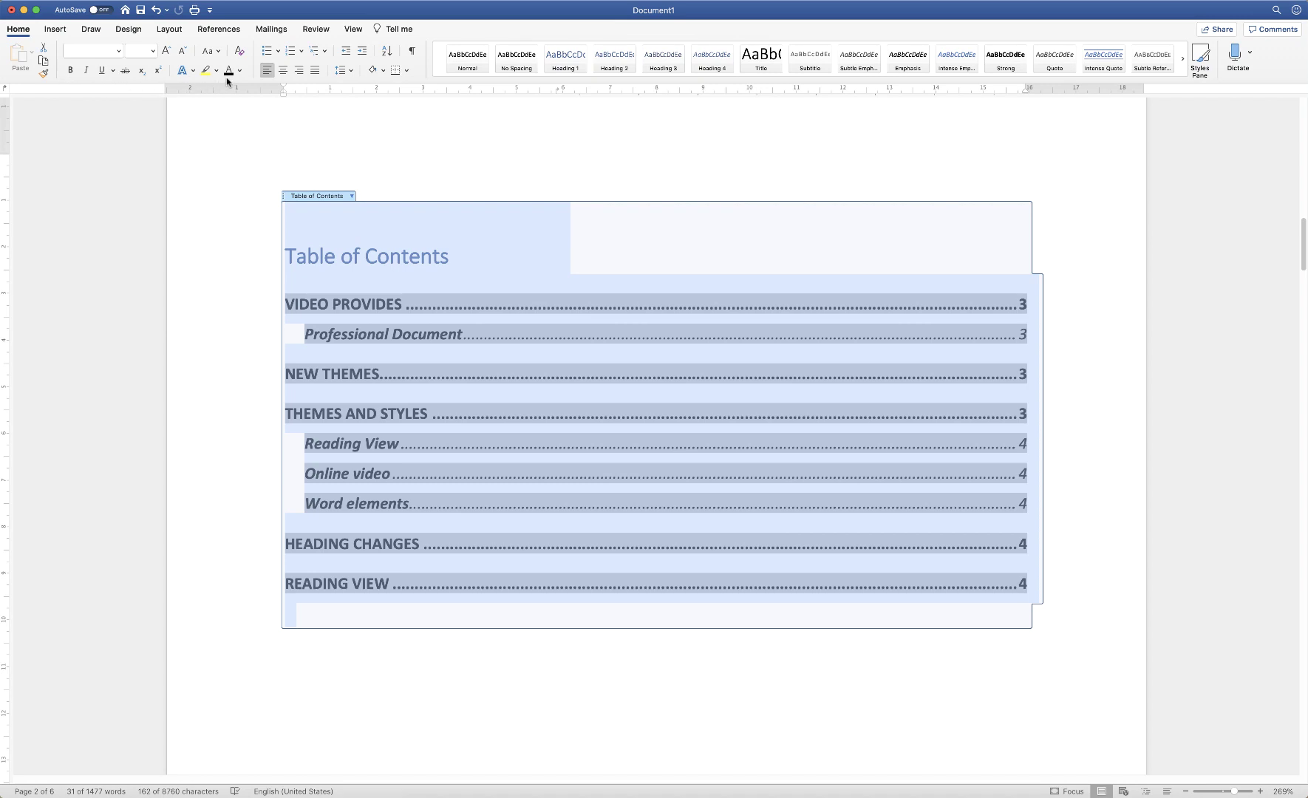
click(118, 53)
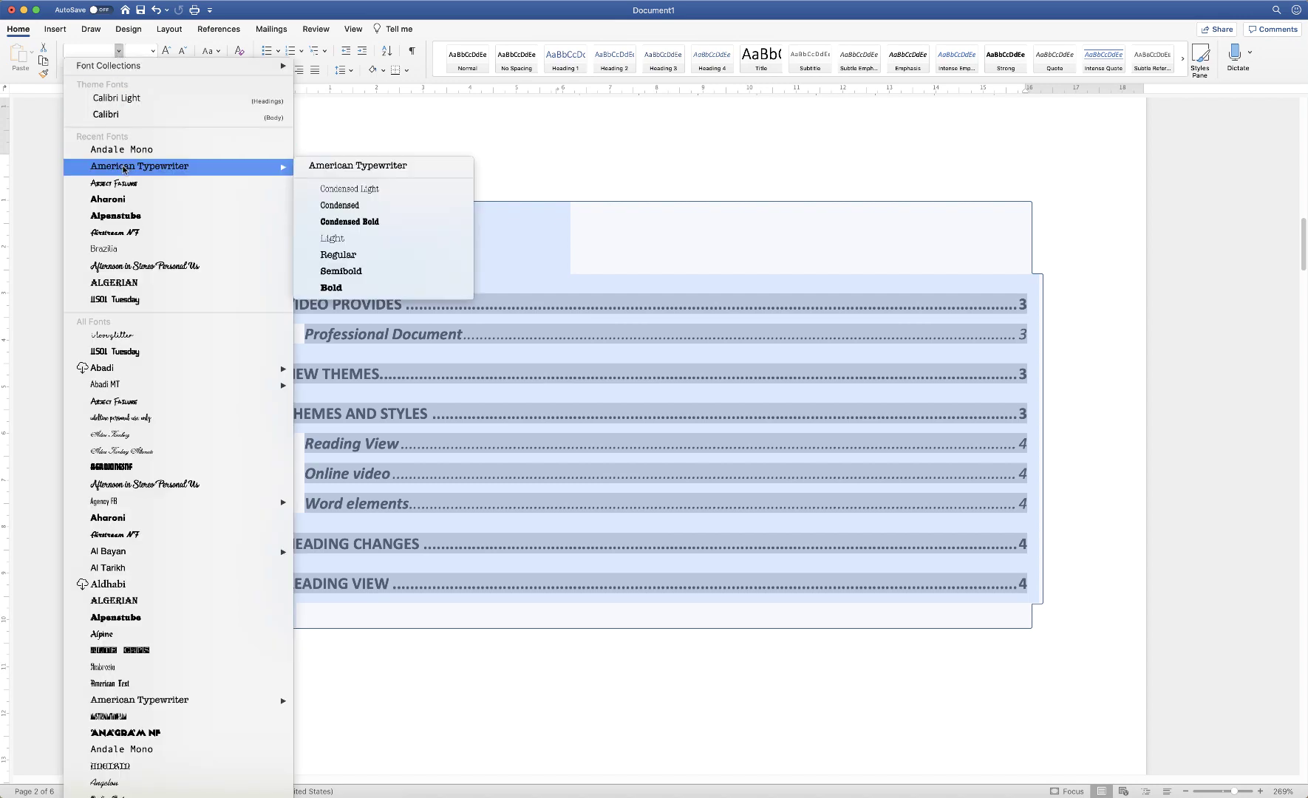
click(122, 169)
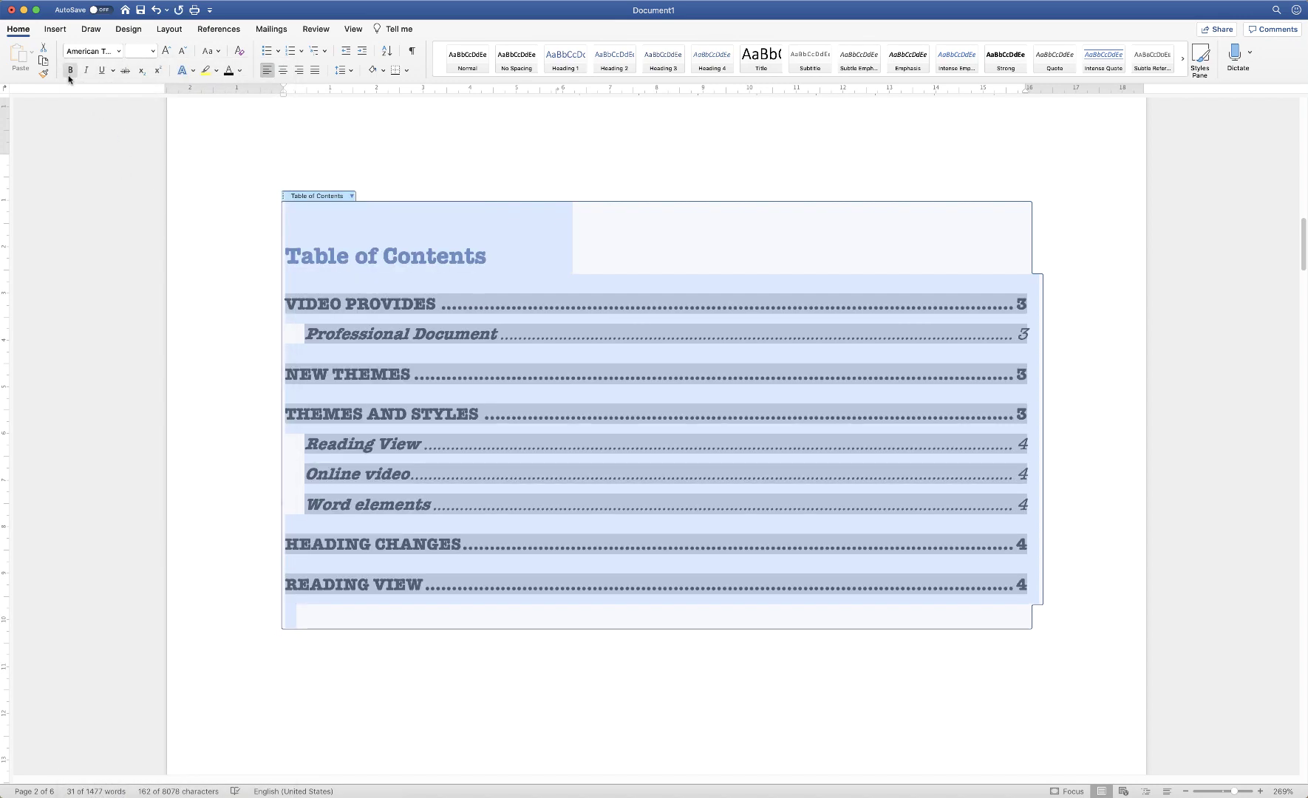
click(71, 70)
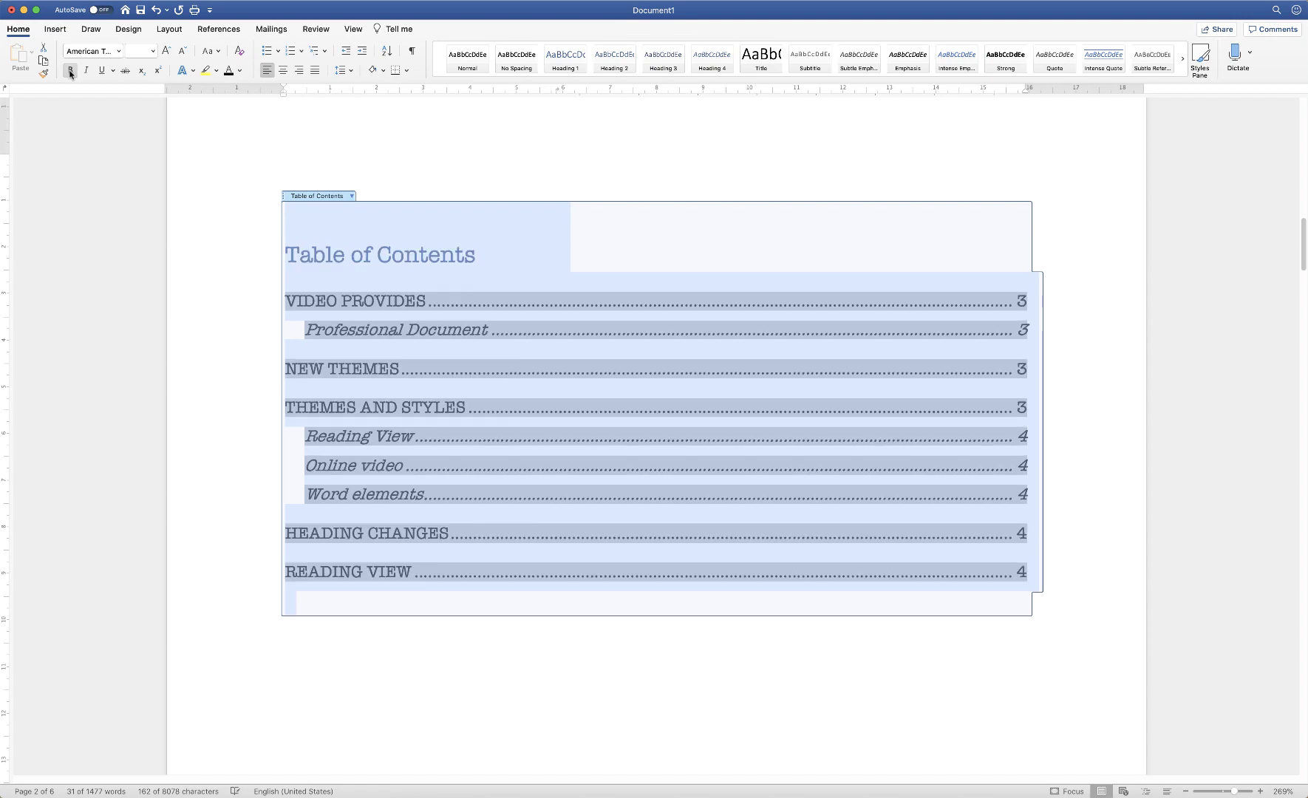
Try red on the whole table of contents, set its font colour to Automatic instead, and remove the italic formatting
click(239, 70)
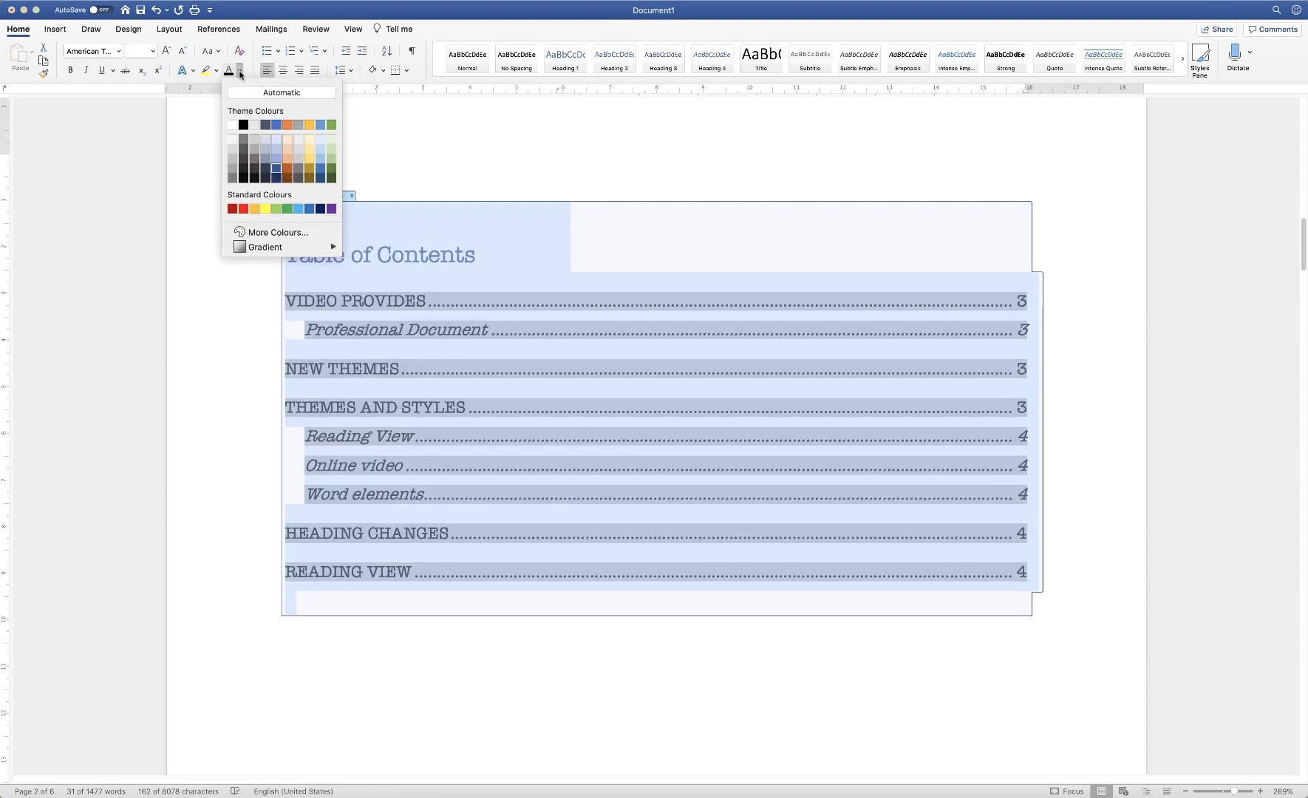
click(243, 209)
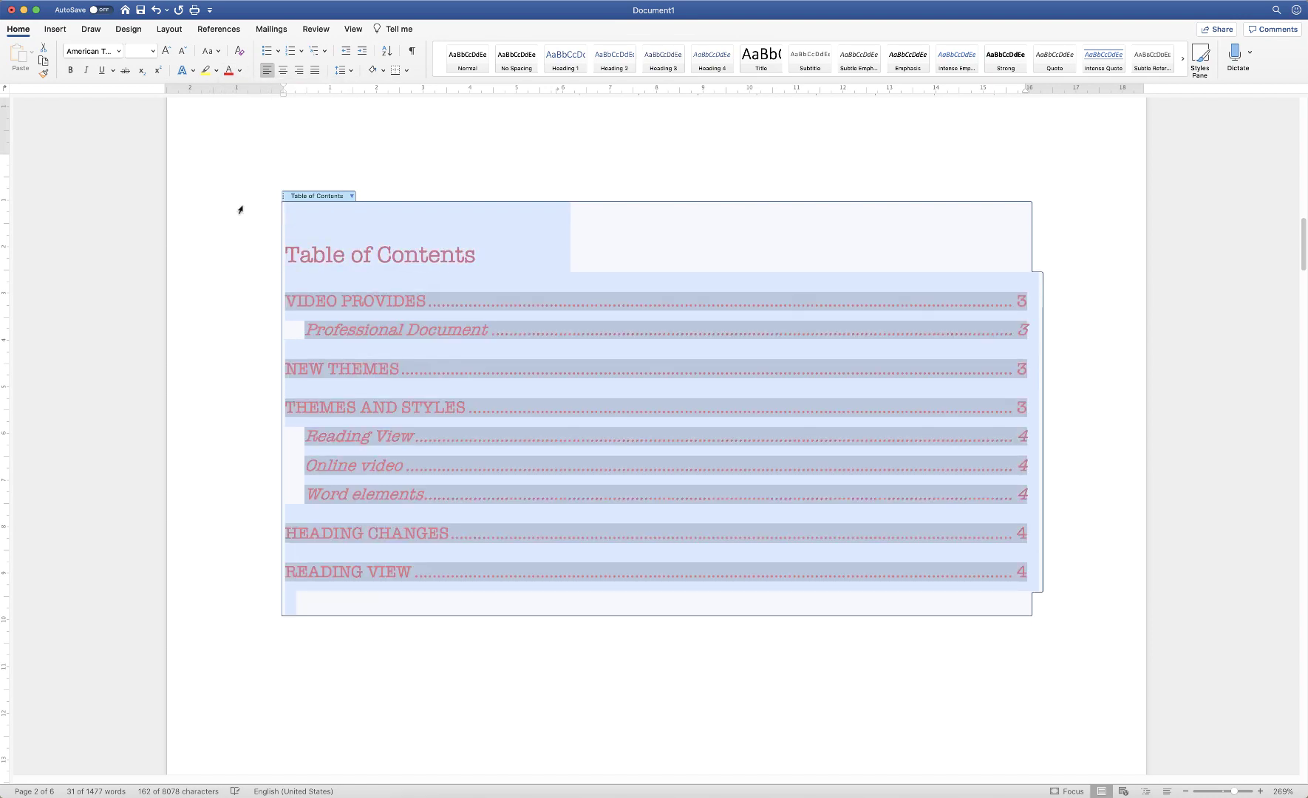
click(239, 71)
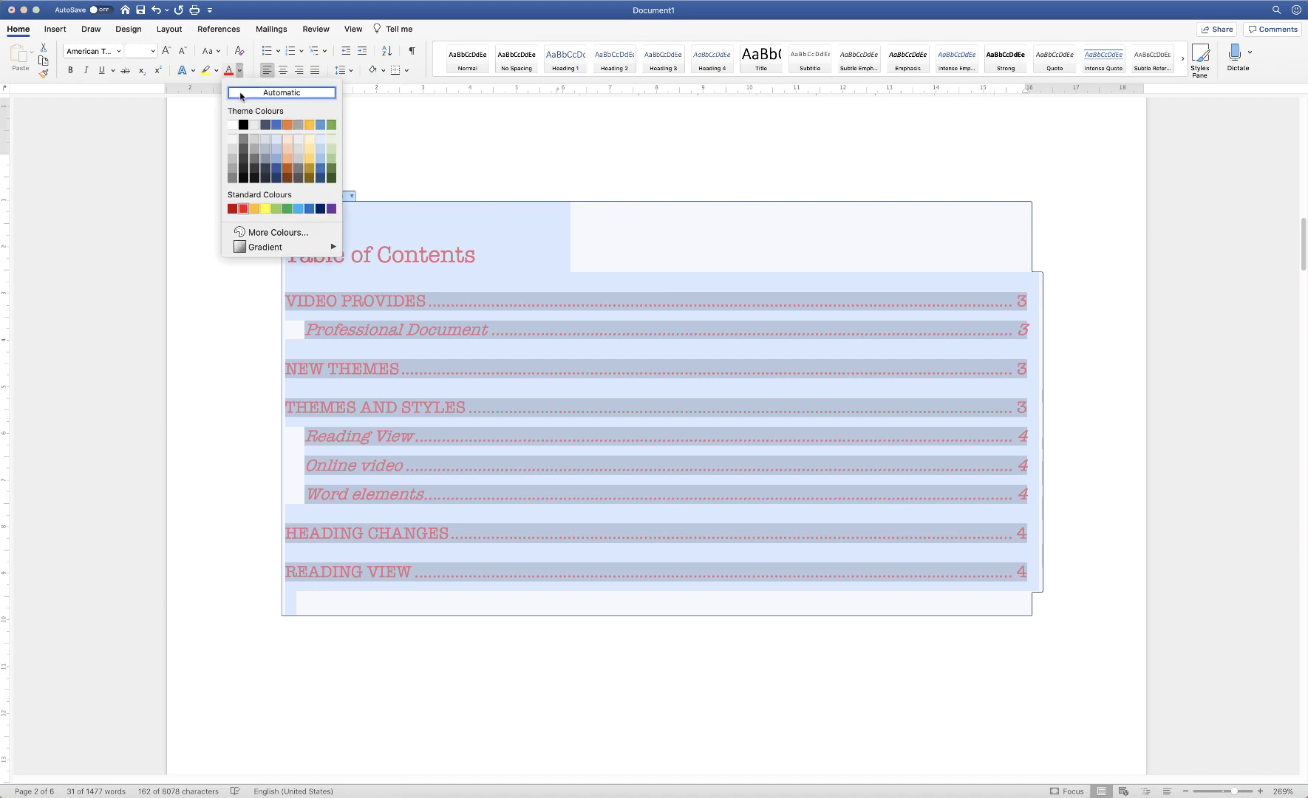
click(239, 94)
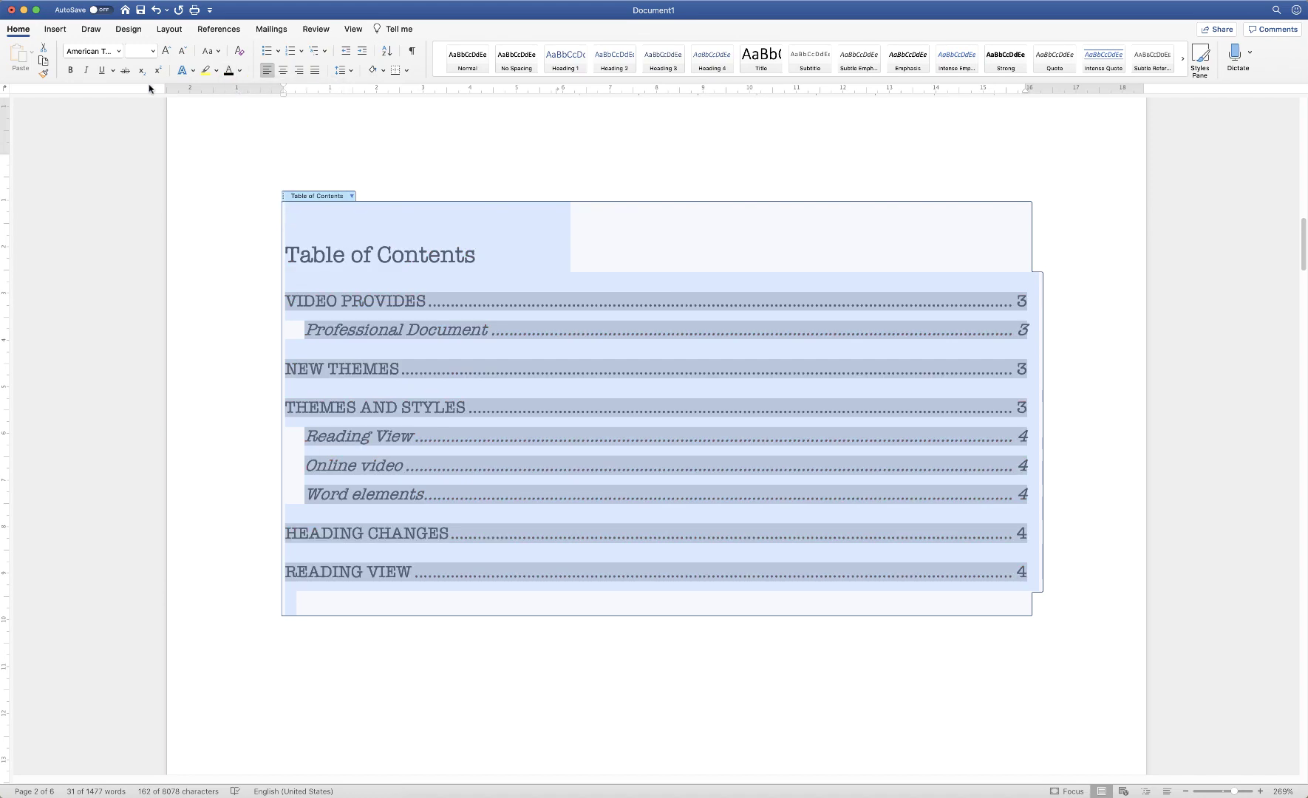
click(86, 71)
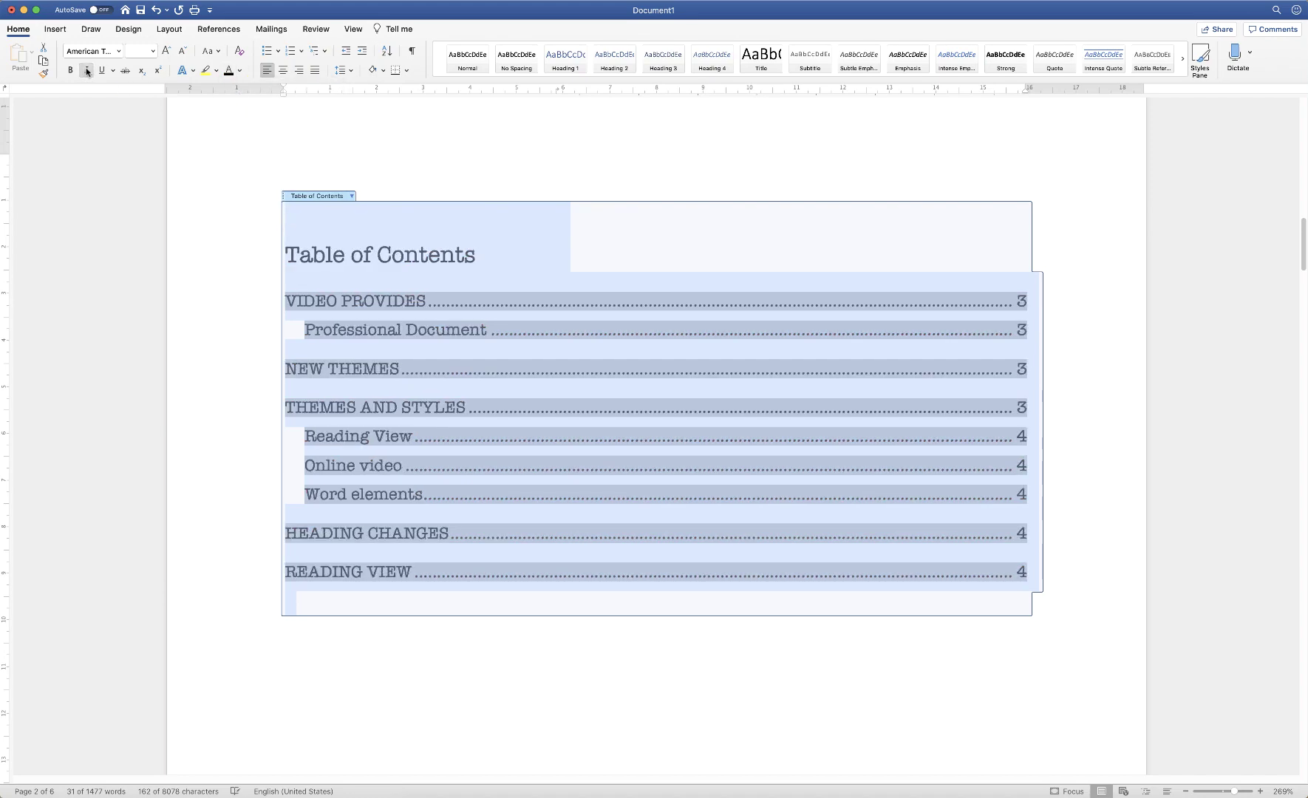
Centre the Table of Contents title, enlarge it to 16 pt and underline it
click(475, 256)
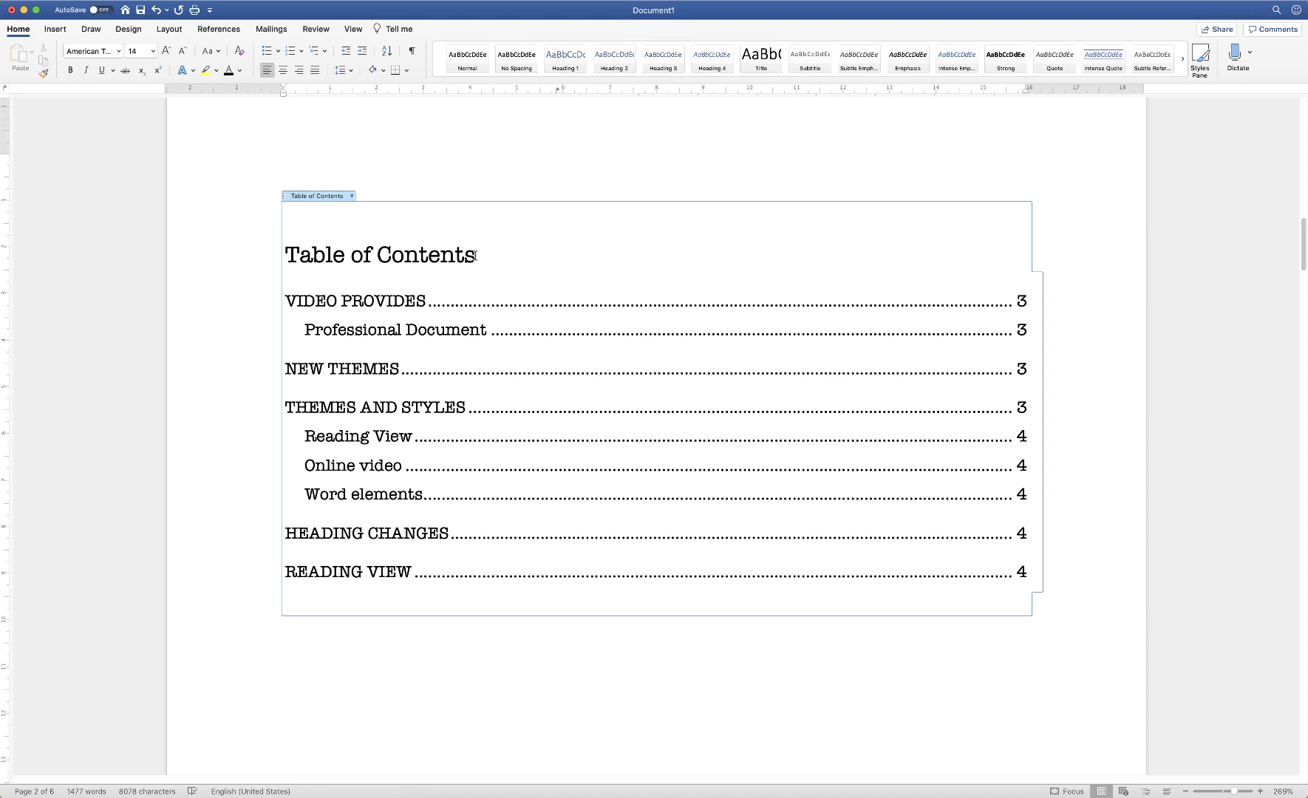
drag(476, 255, 312, 259)
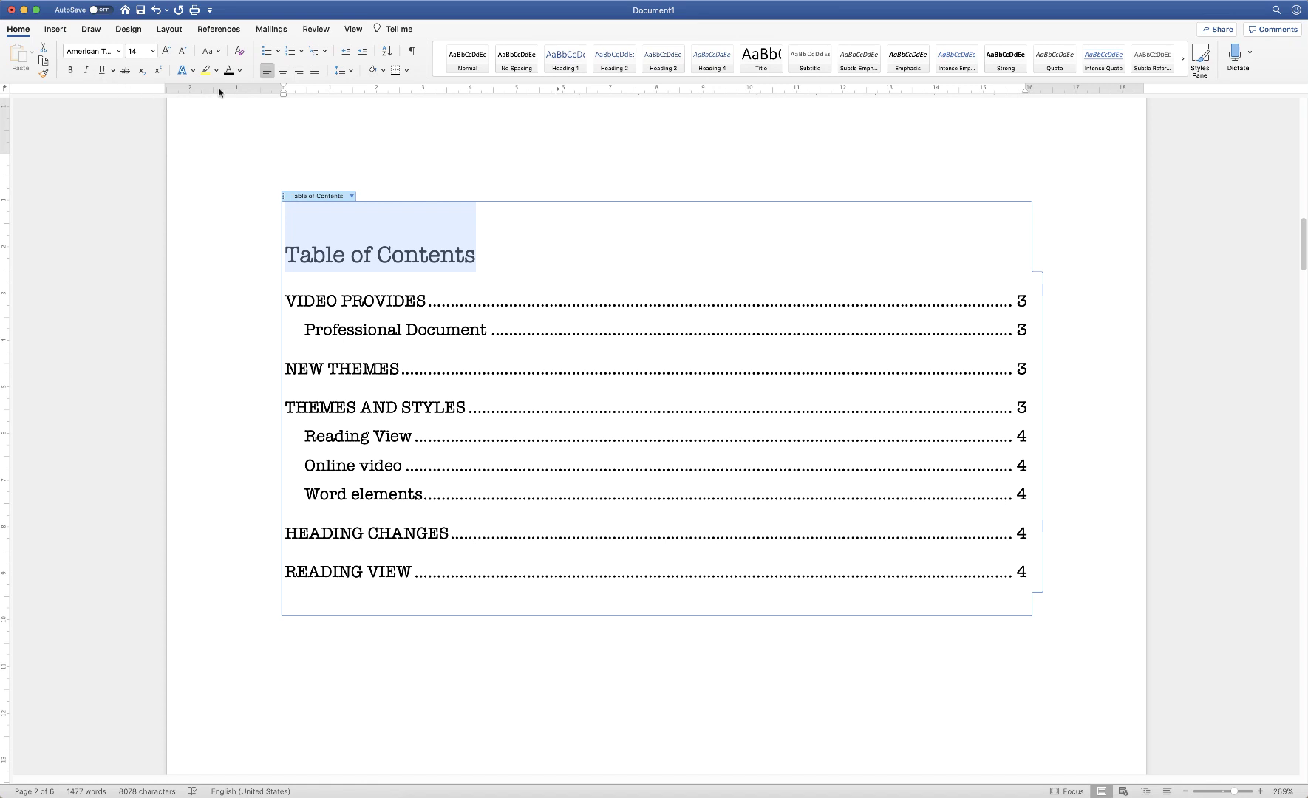
click(283, 70)
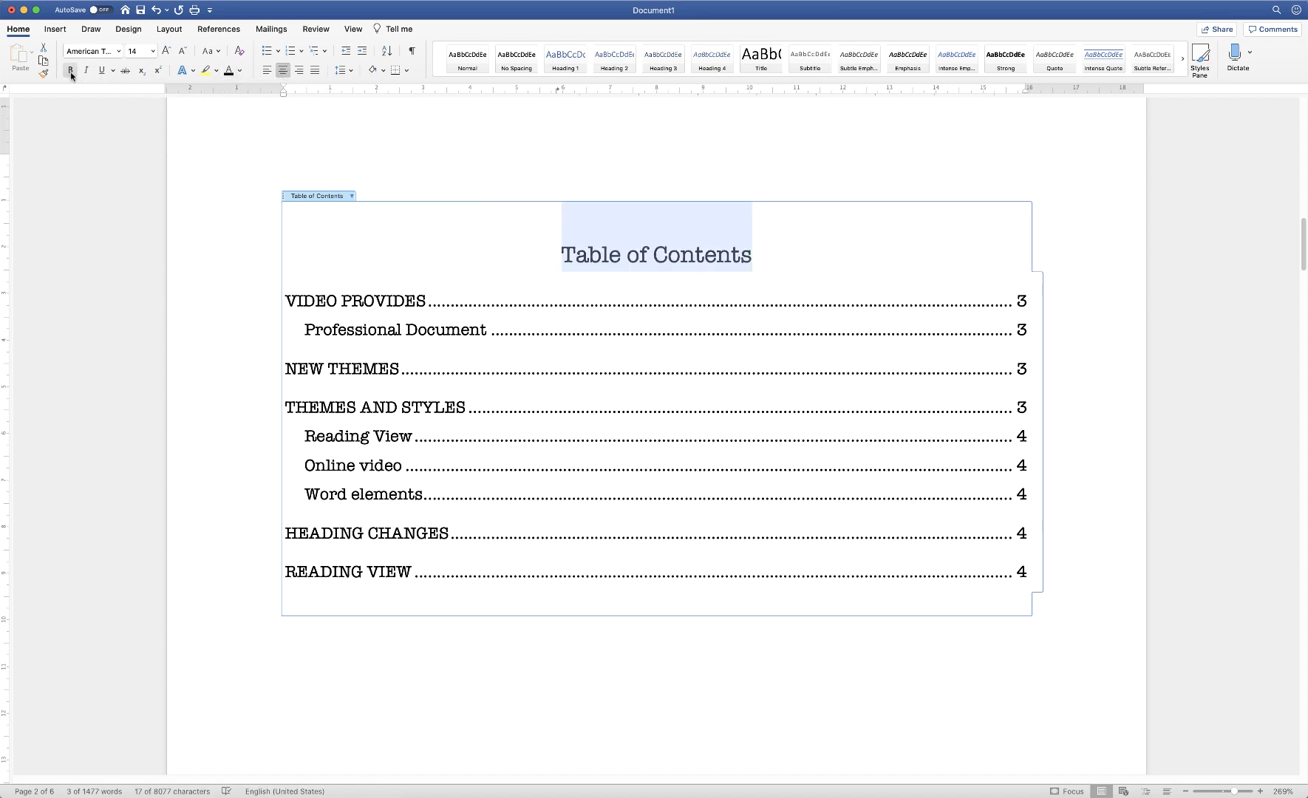
click(165, 52)
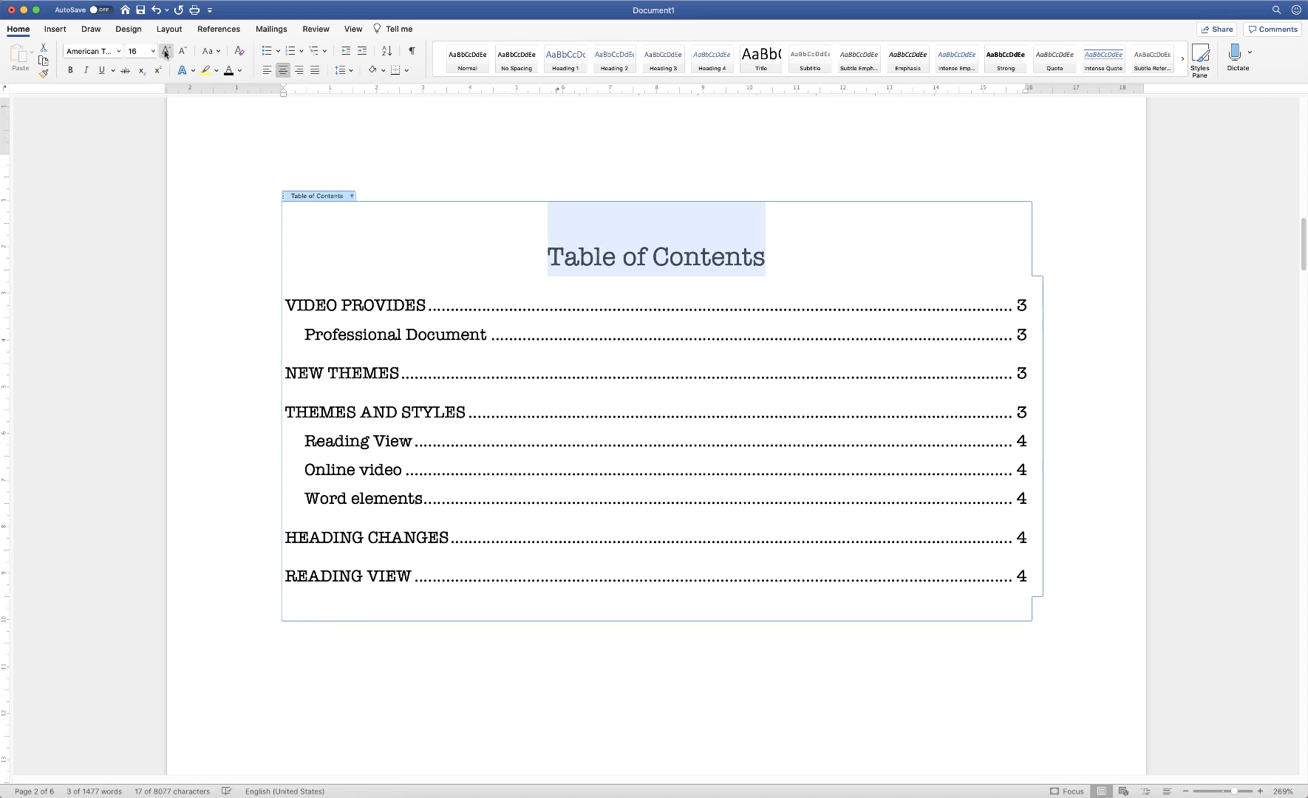
click(103, 71)
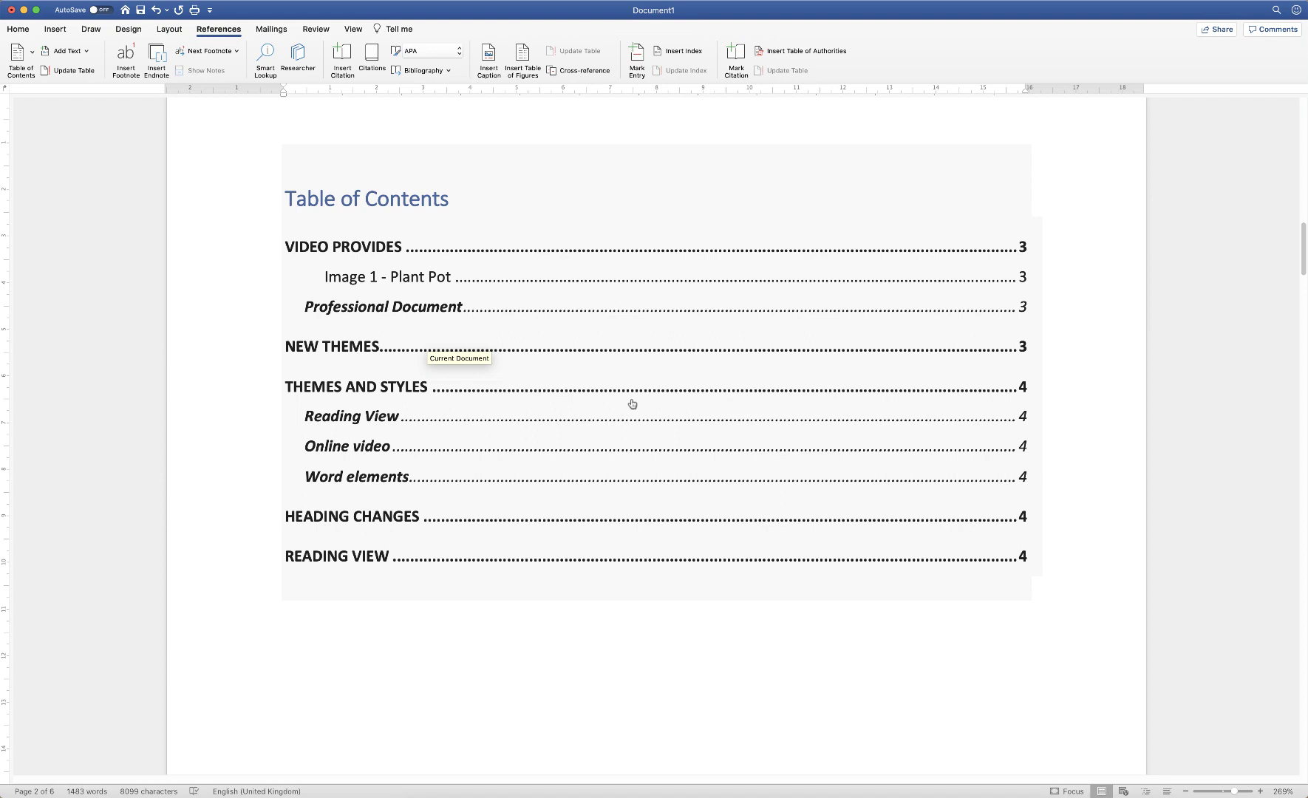
Open the custom settings for the existing table of contents and review the available tab leader styles
click(503, 204)
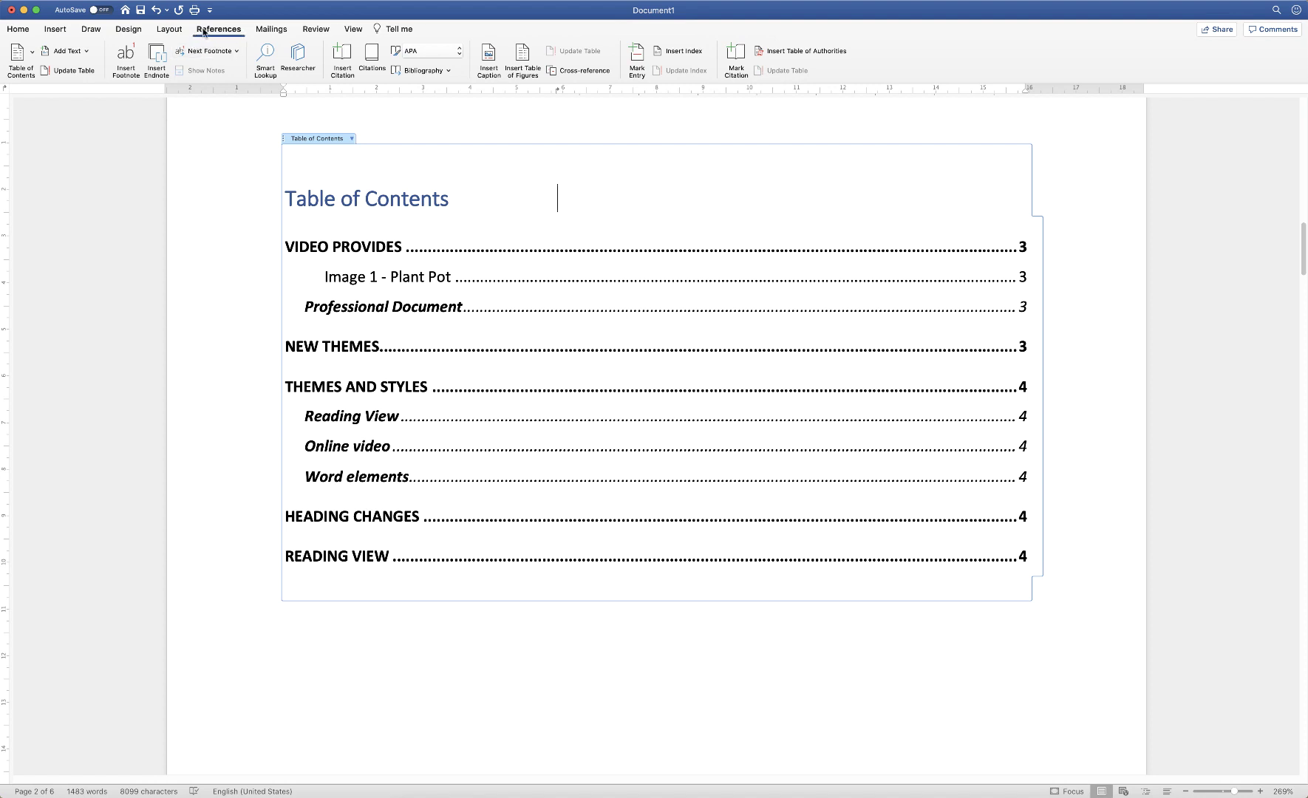
click(34, 56)
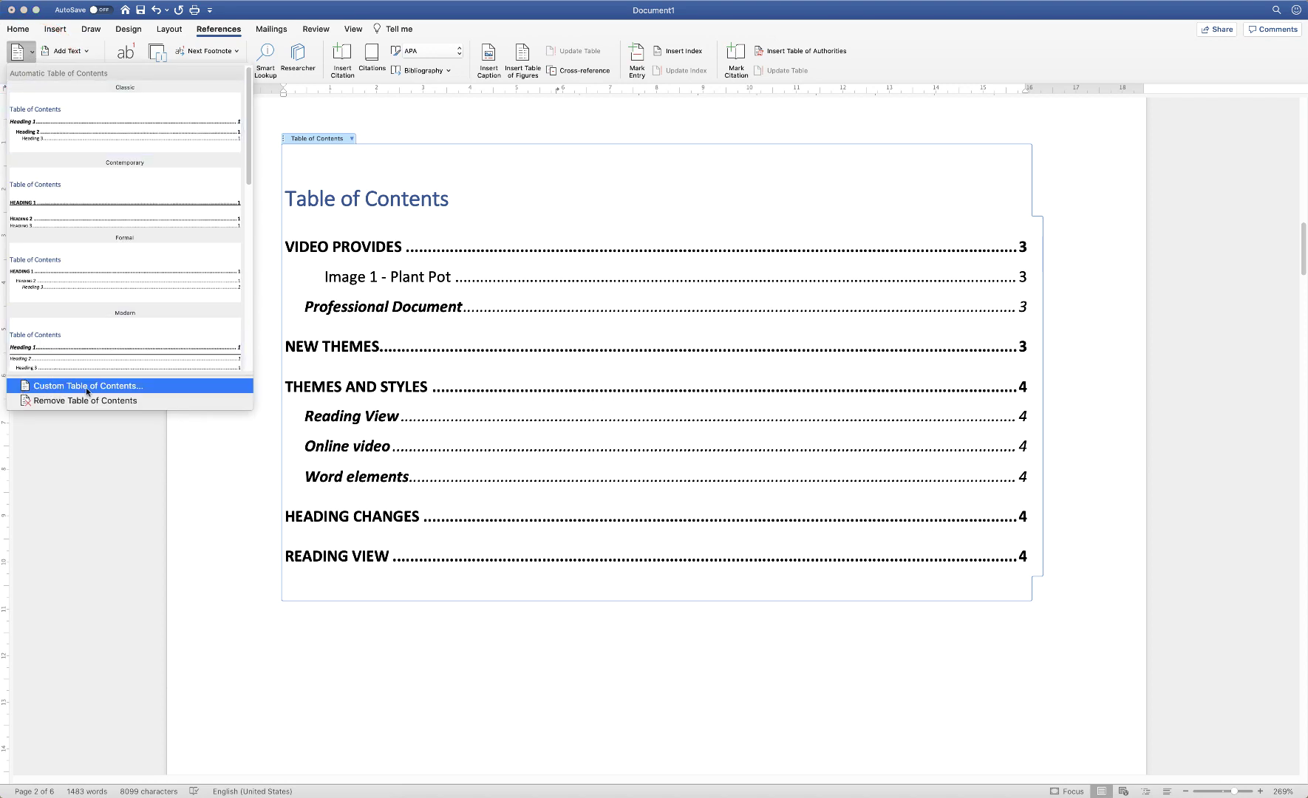
click(133, 391)
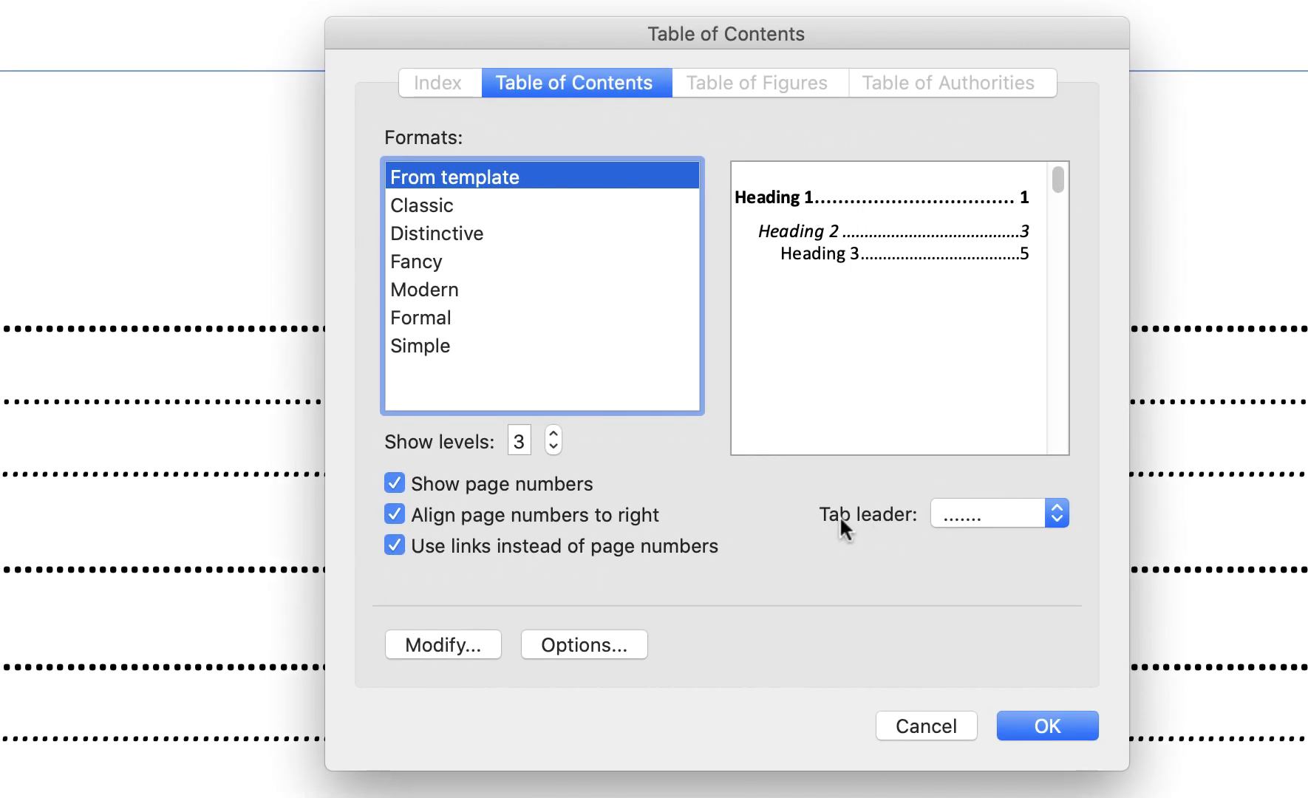
click(1056, 518)
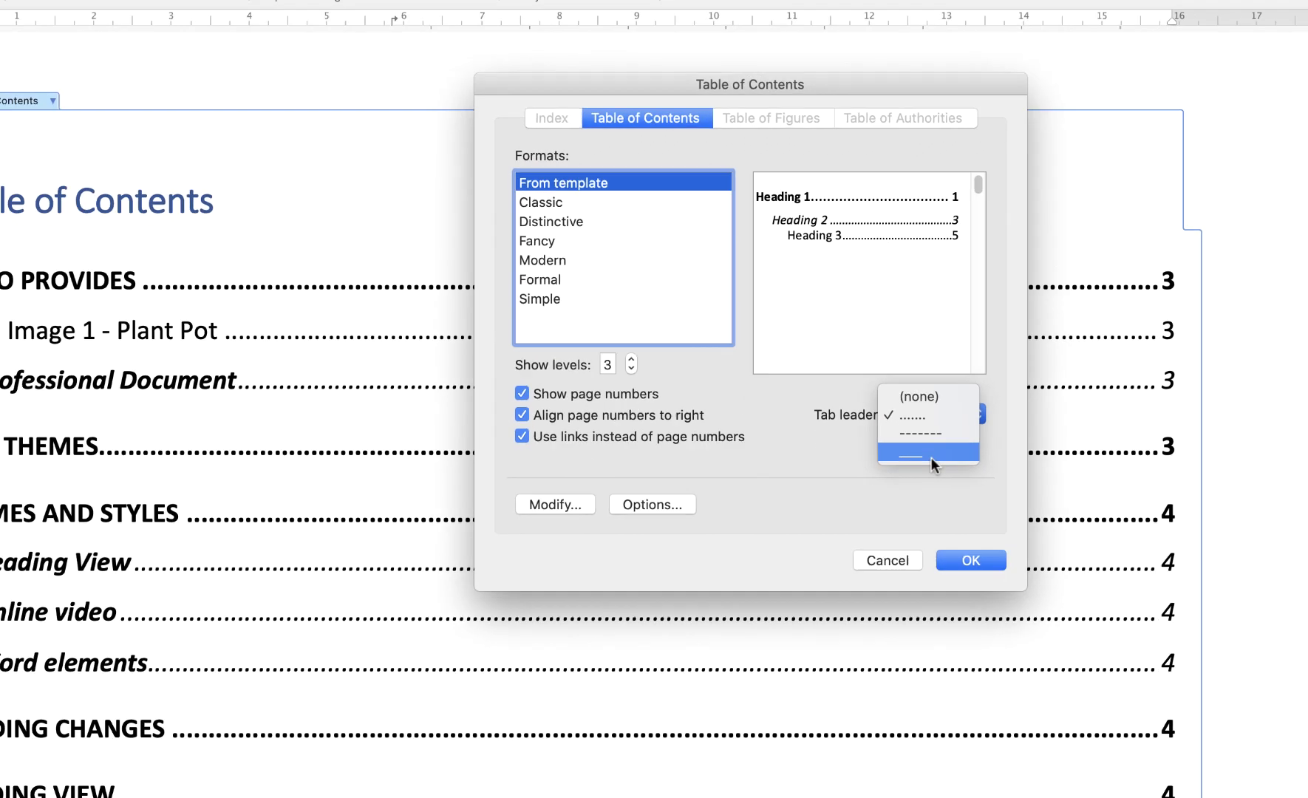
key(Escape)
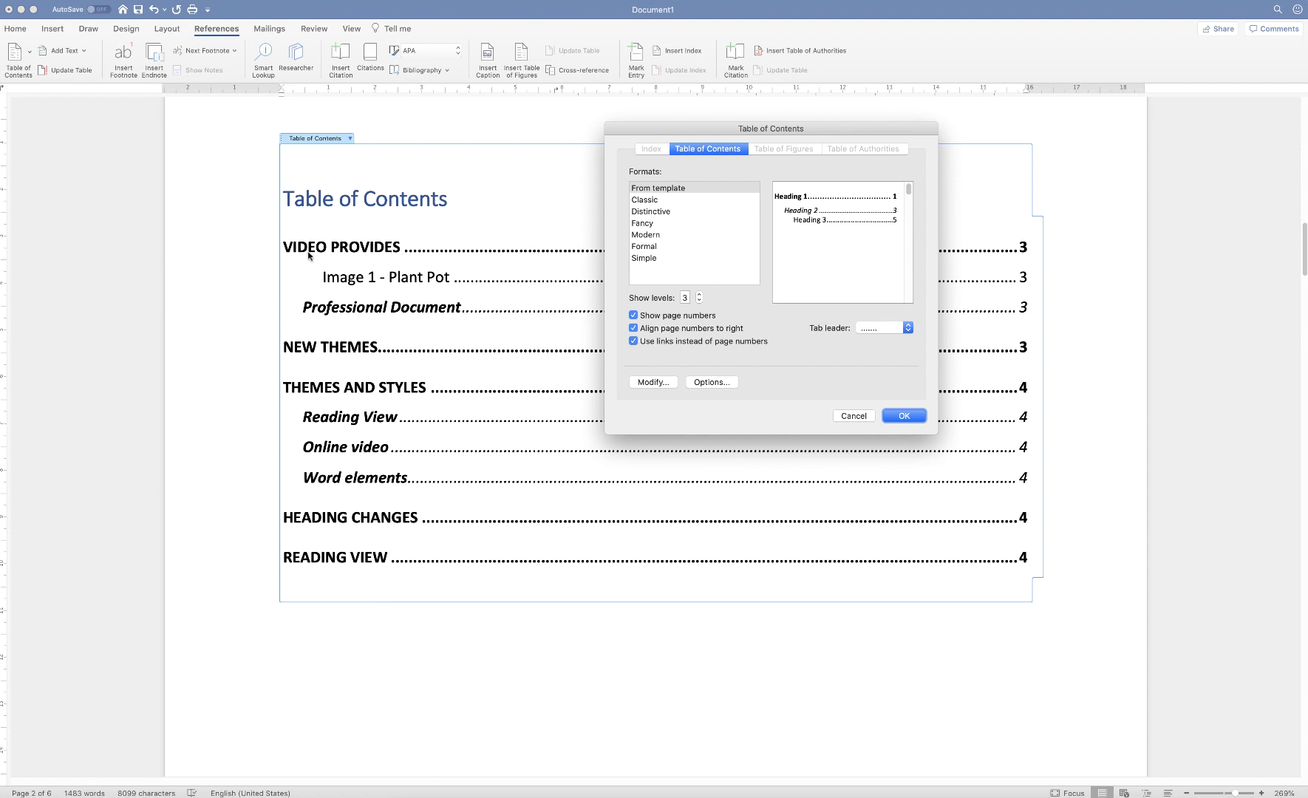
Modify the TOC 1 style to use the Abadi MT Condensed Light font at 11 pt
click(650, 385)
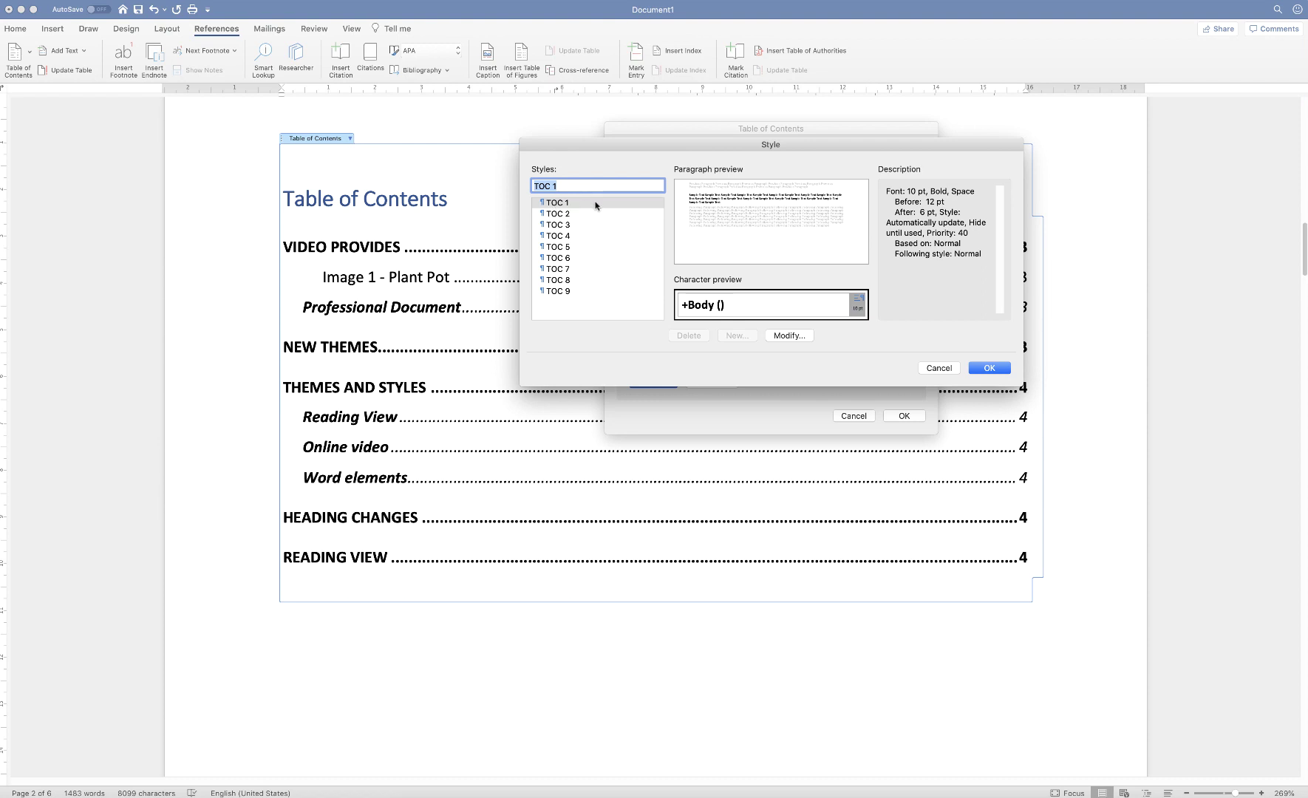
click(789, 336)
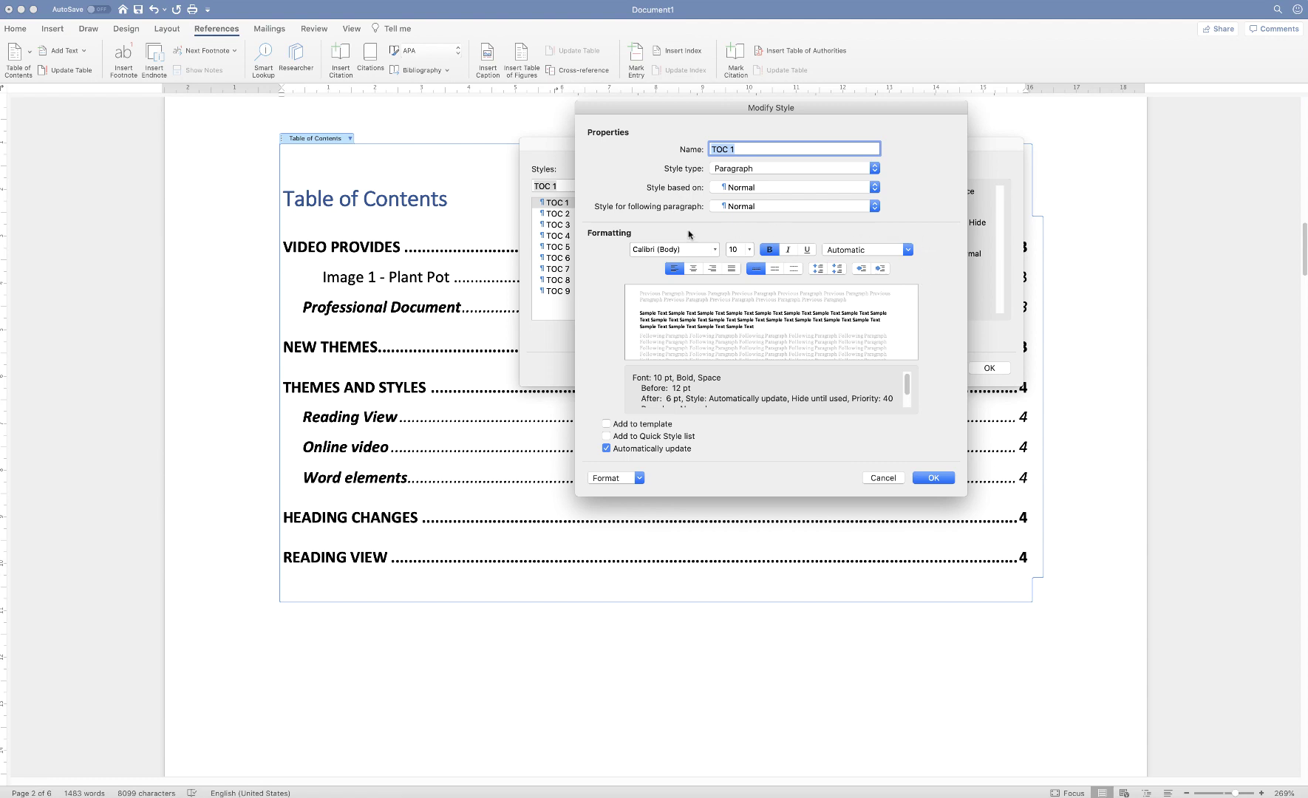
click(715, 250)
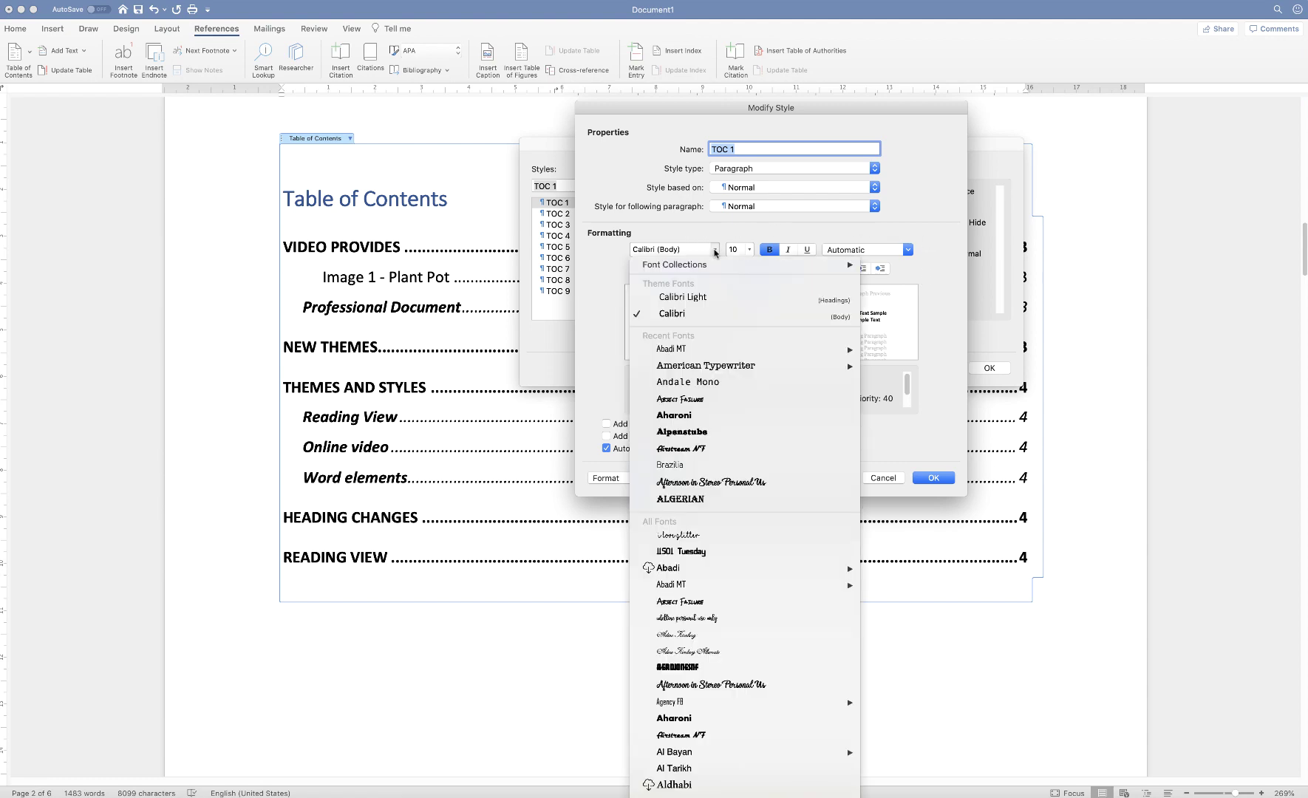
click(674, 349)
click(747, 251)
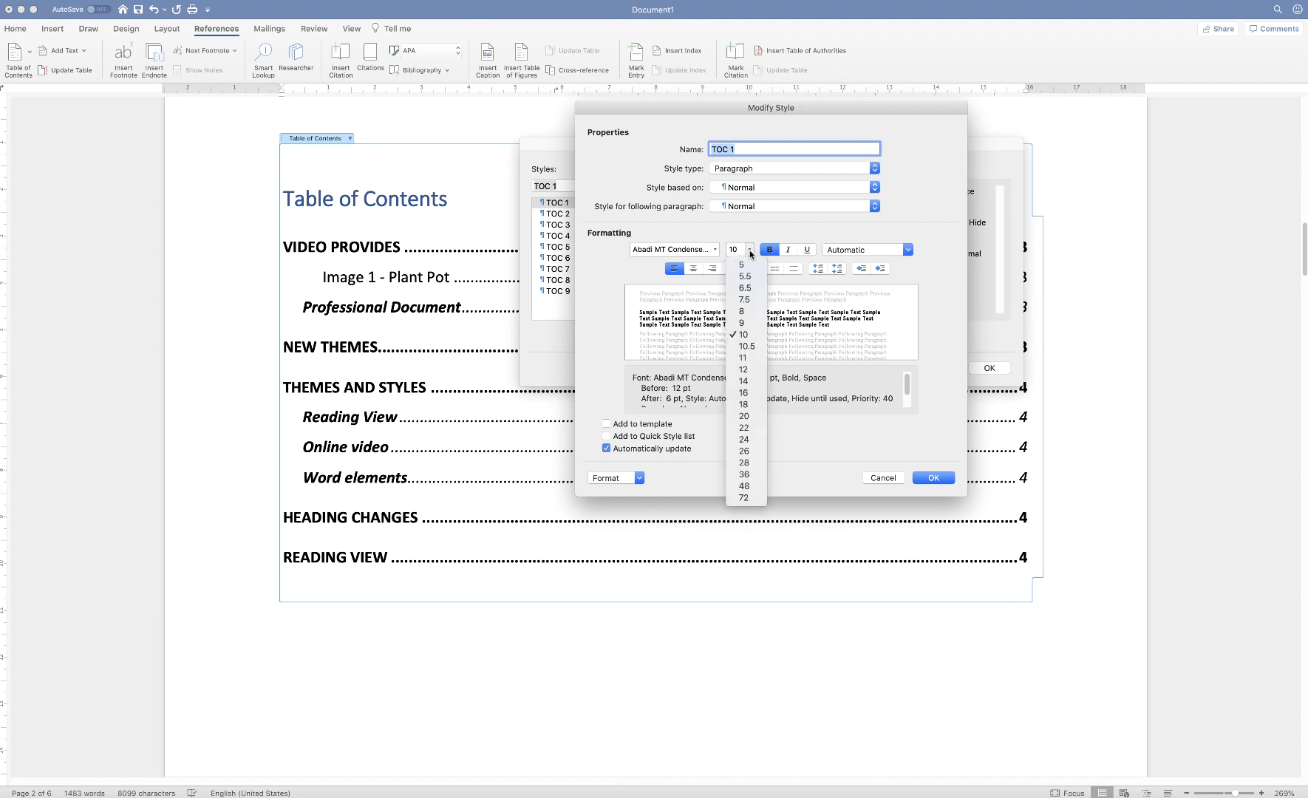
click(742, 358)
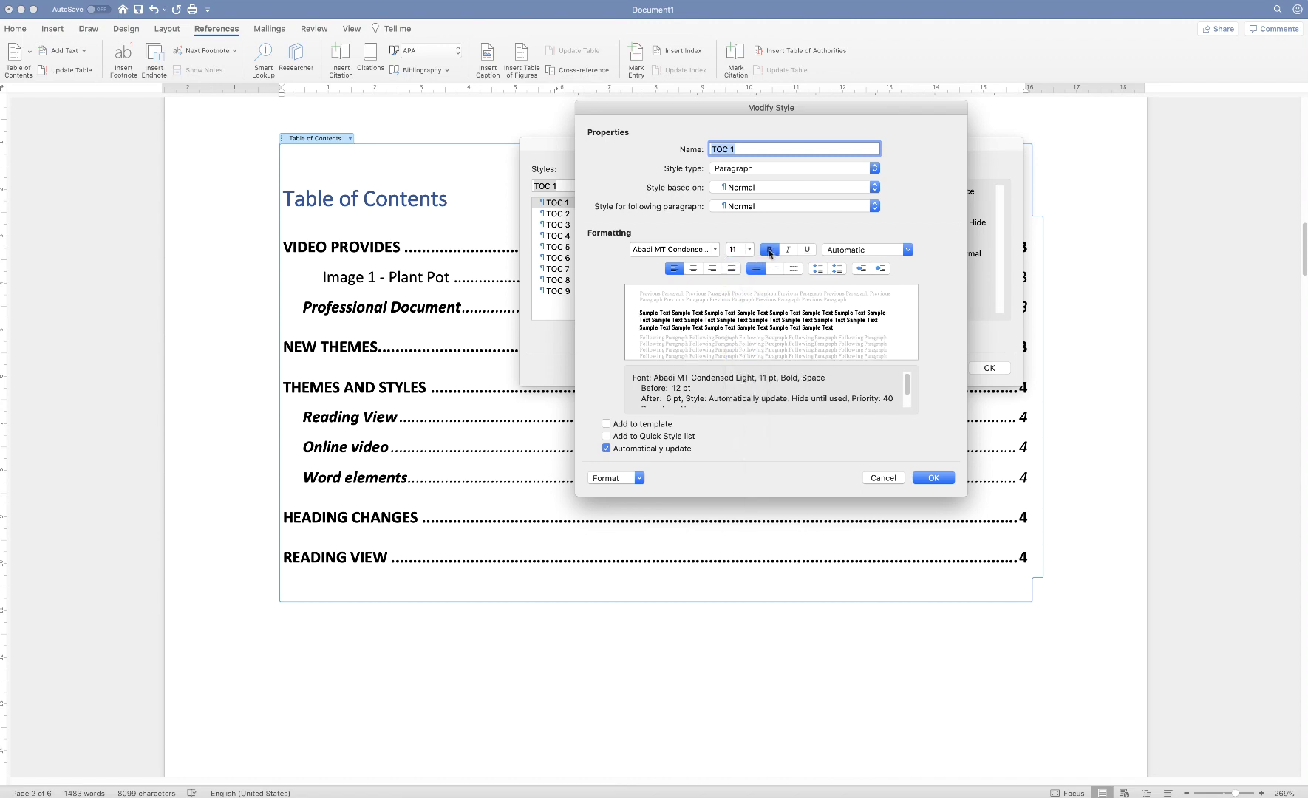
Set the TOC 1 style's font colour to Dark Red and apply the custom settings, replacing the existing table of contents
click(908, 251)
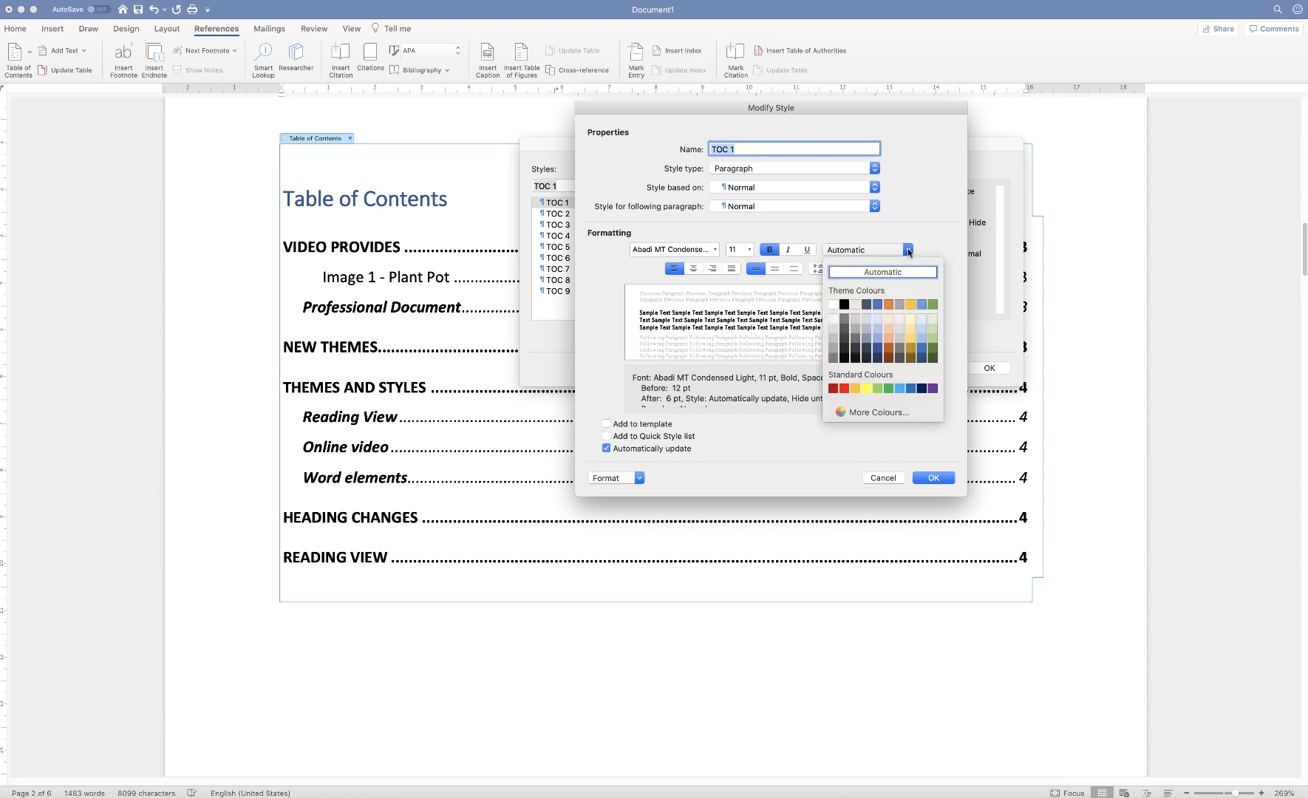
click(832, 389)
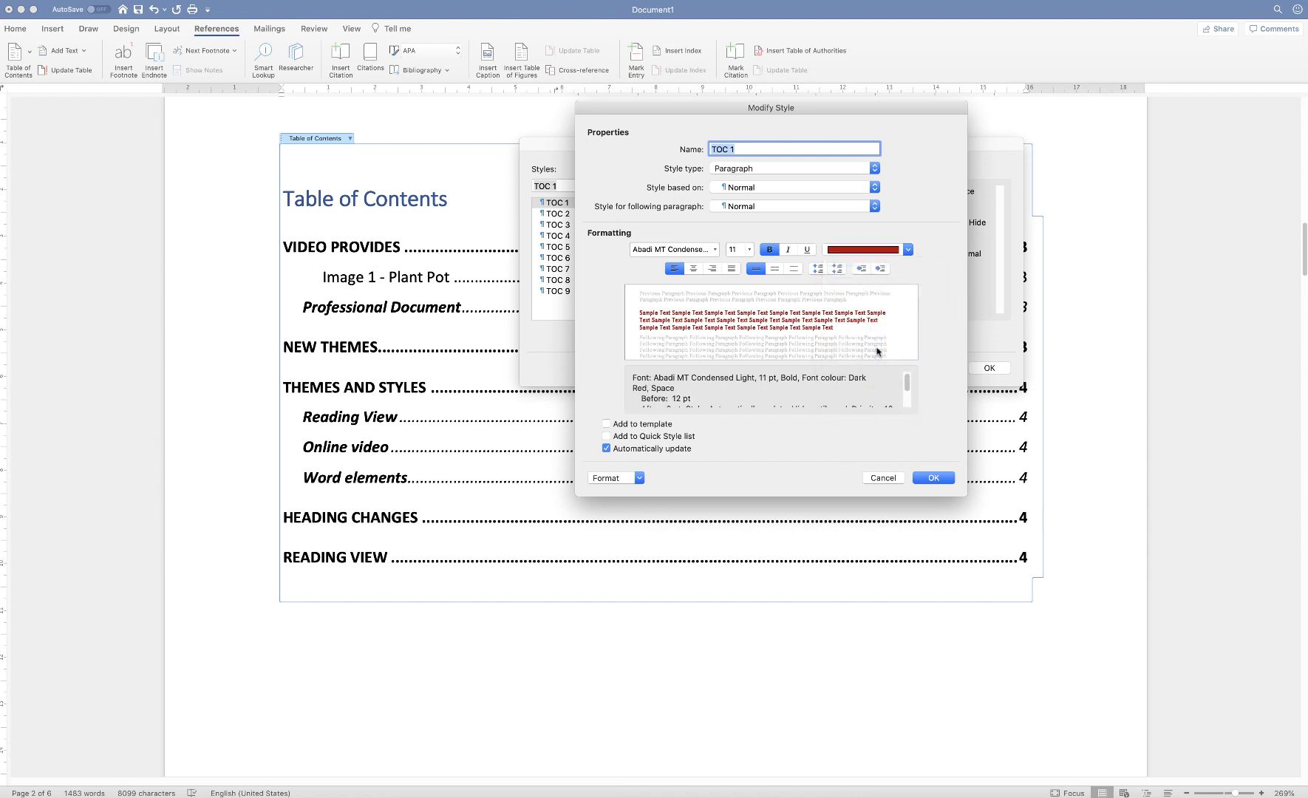
click(931, 478)
click(988, 368)
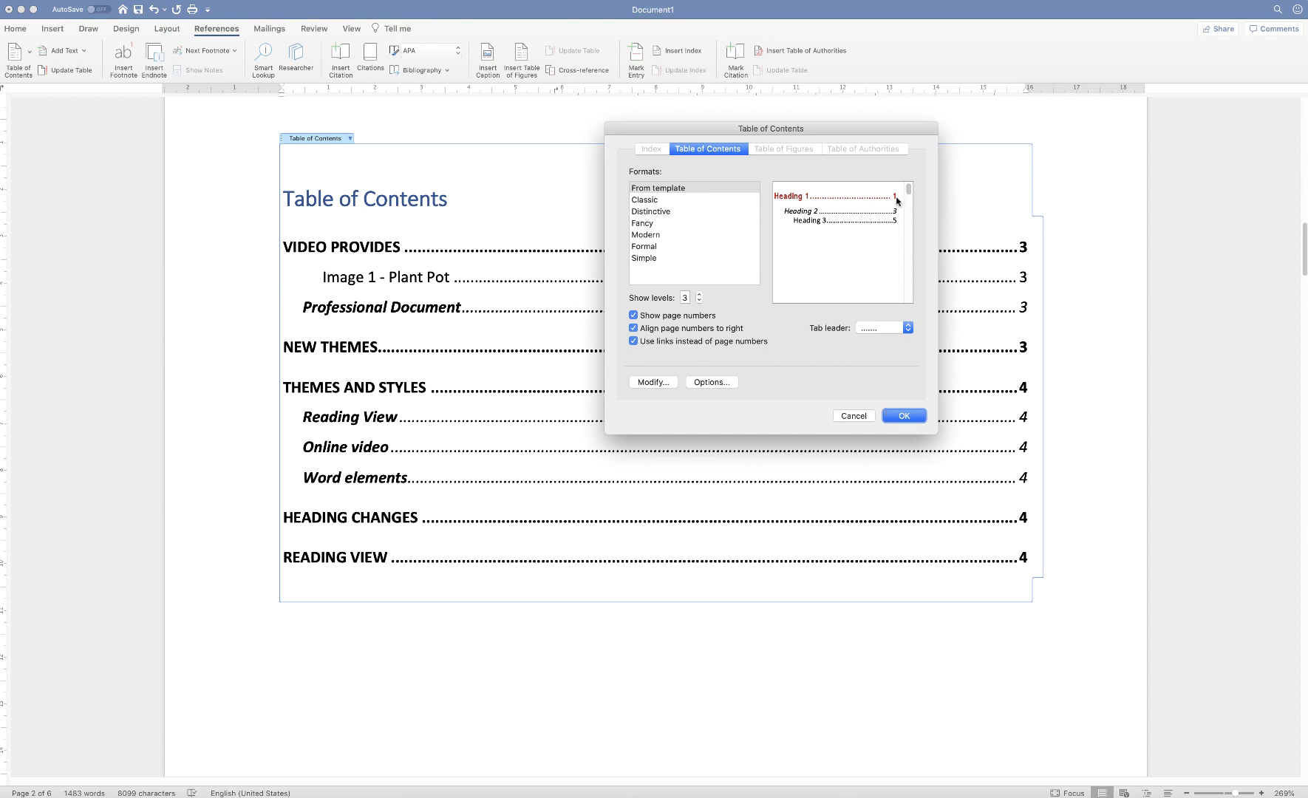
click(898, 418)
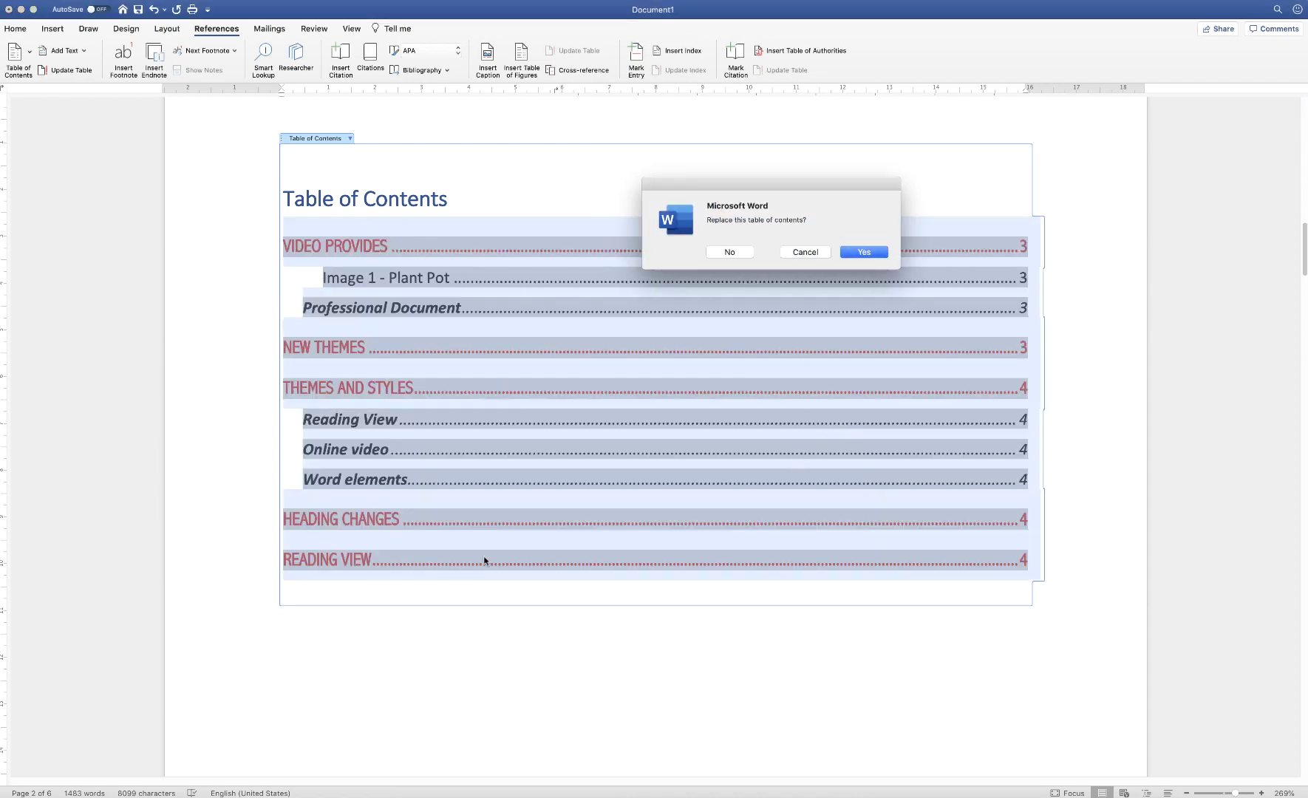
click(865, 252)
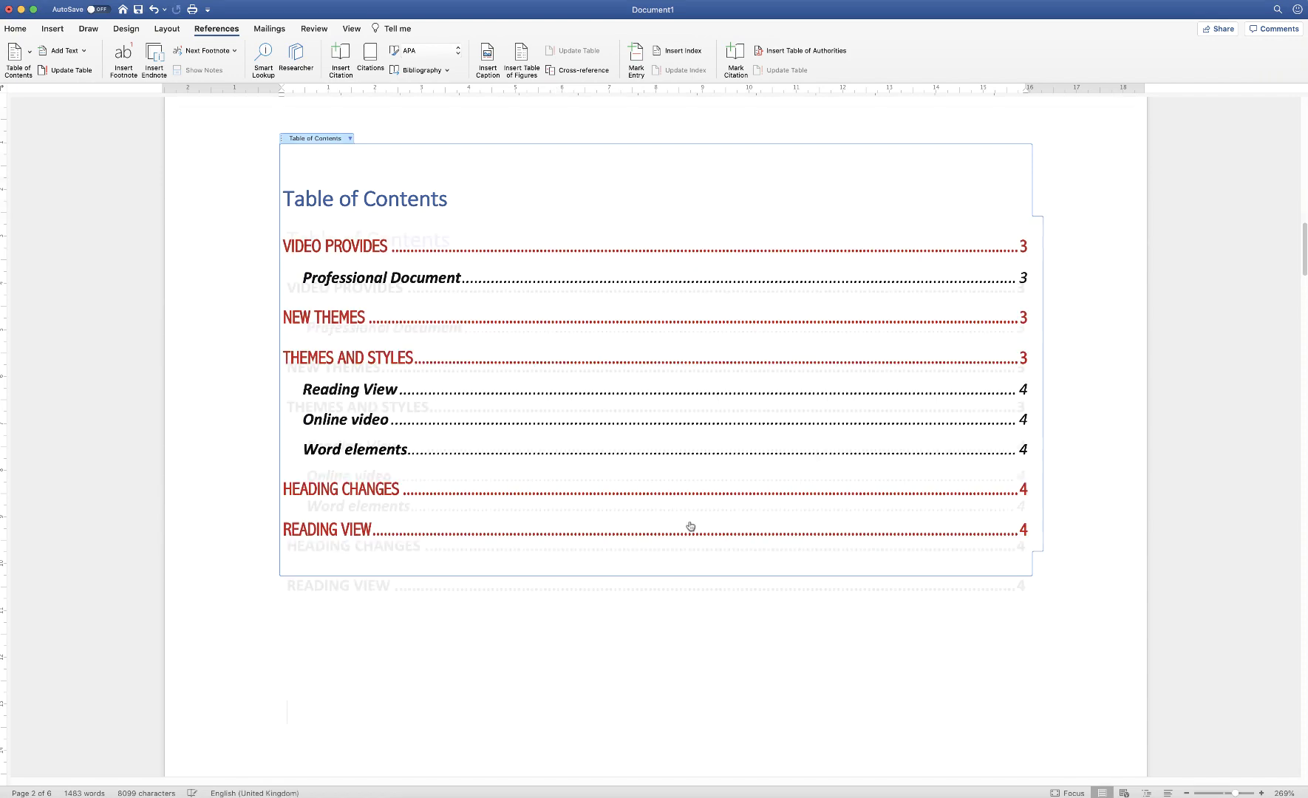